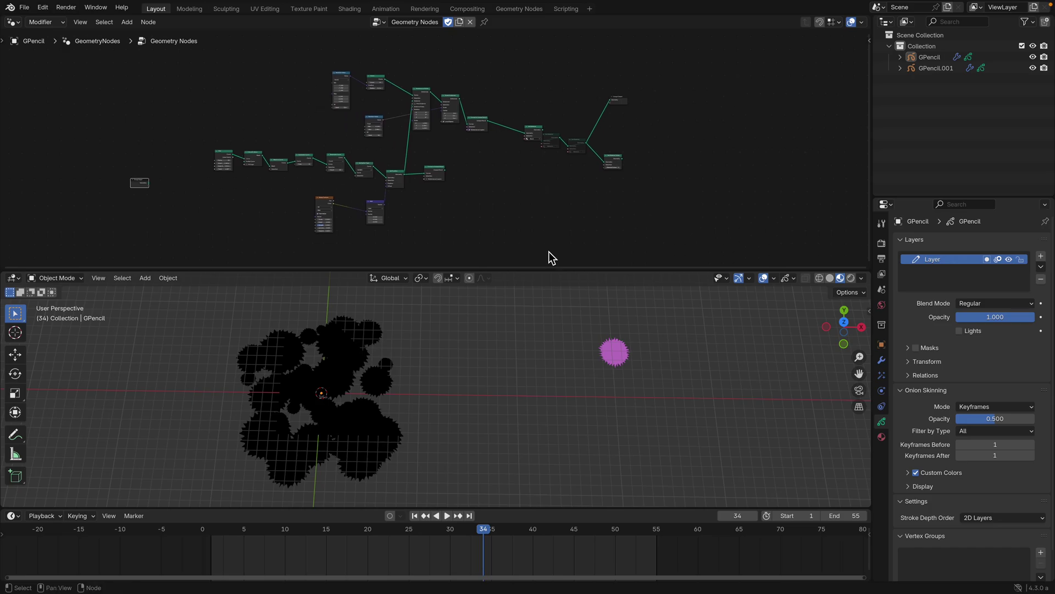
Play the animation and scrub through the timeline to examine the black and purple grease pencil shapes.
{"action": "middle_click_drag", "start_coordinate": [525, 345], "coordinate": [524, 336]}
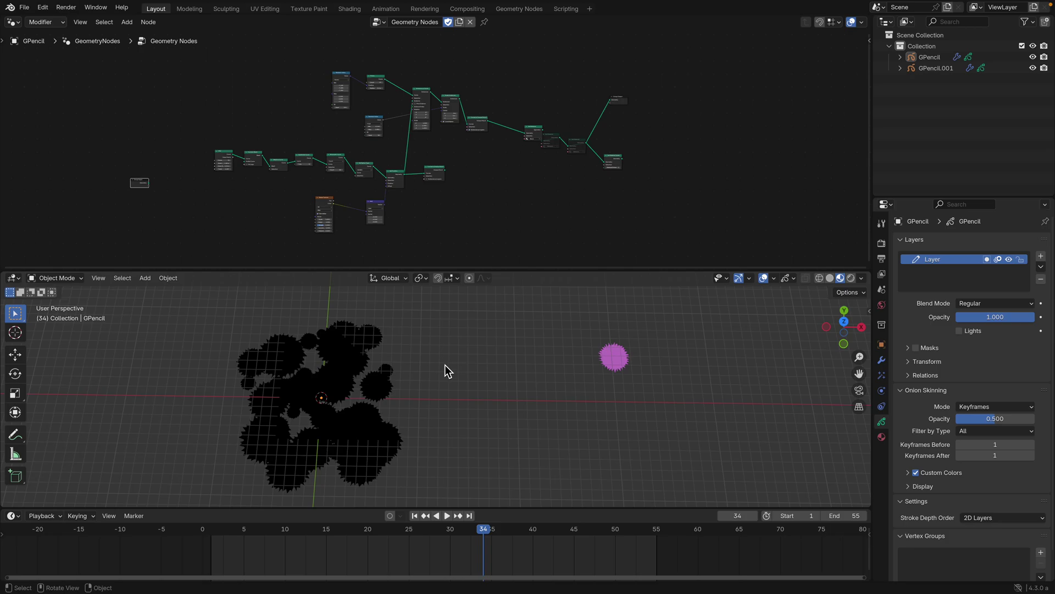
{"action": "left_click", "coordinate": [398, 387]}
{"action": "key", "text": "space"}
{"action": "key", "text": "space"}
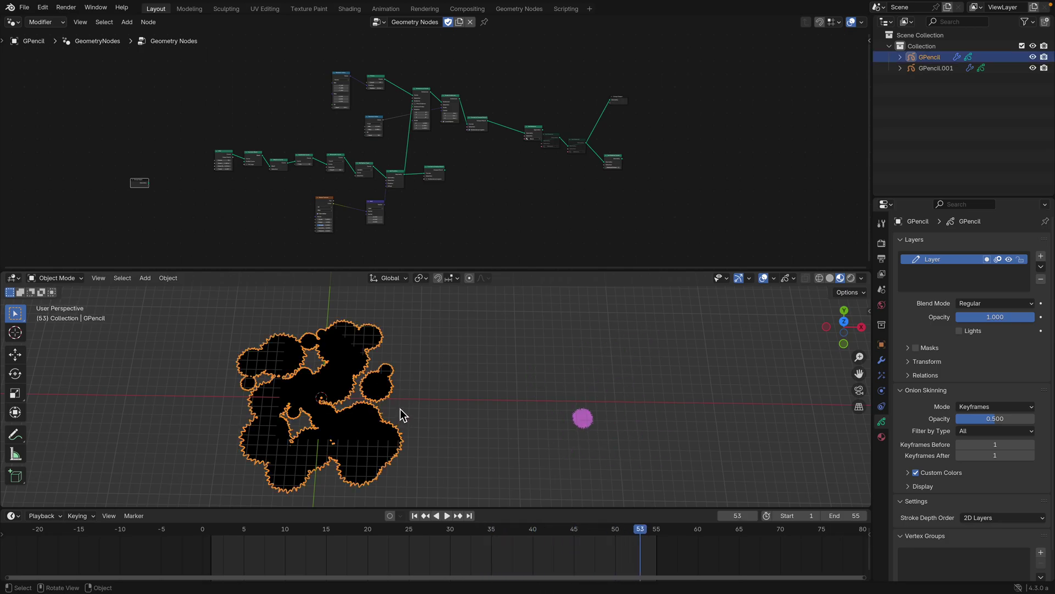
{"action": "left_click_drag", "start_coordinate": [322, 533], "coordinate": [466, 526]}
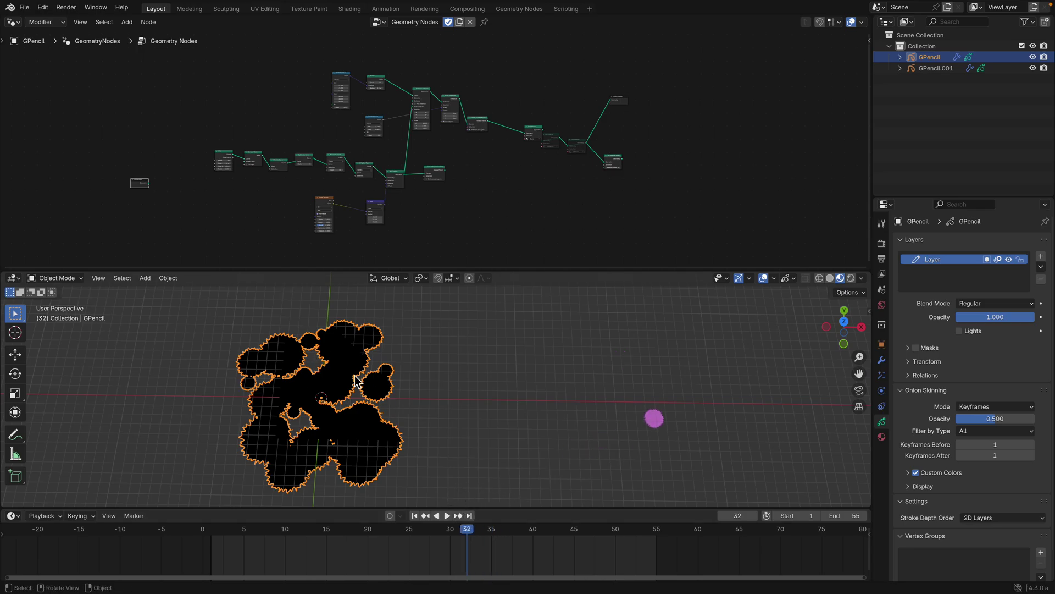
{"action": "left_click_drag", "start_coordinate": [354, 526], "coordinate": [359, 529]}
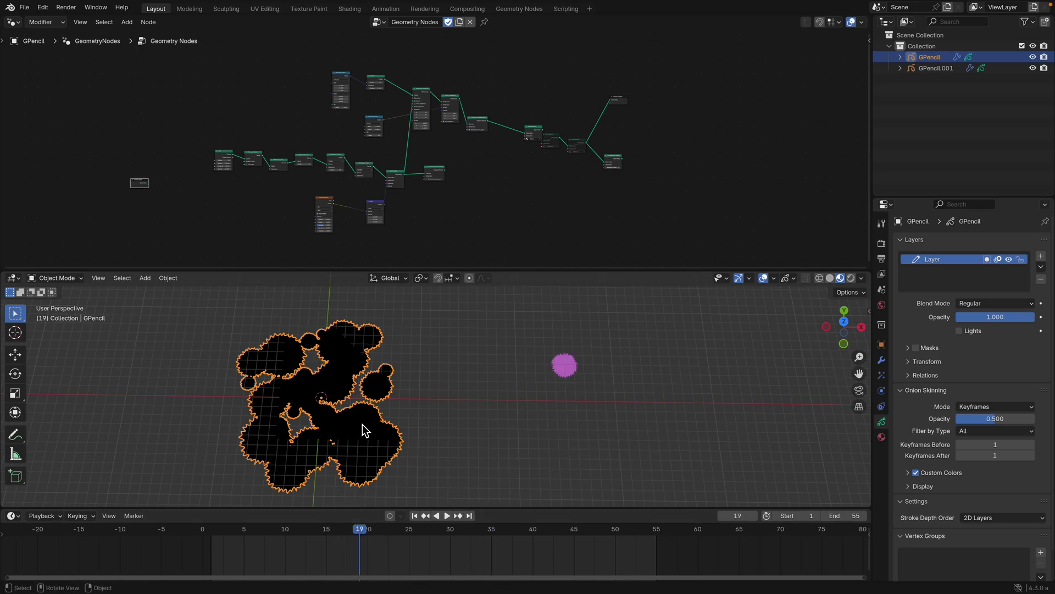
{"action": "left_click_drag", "start_coordinate": [478, 526], "coordinate": [442, 529]}
Select the purple grease pencil object and examine its animation, its shape from several angles and its layer list.
{"action": "left_click", "coordinate": [621, 405]}
{"action": "middle_click_drag", "start_coordinate": [410, 450], "coordinate": [443, 334]}
{"action": "middle_click_drag", "start_coordinate": [395, 421], "coordinate": [523, 414]}
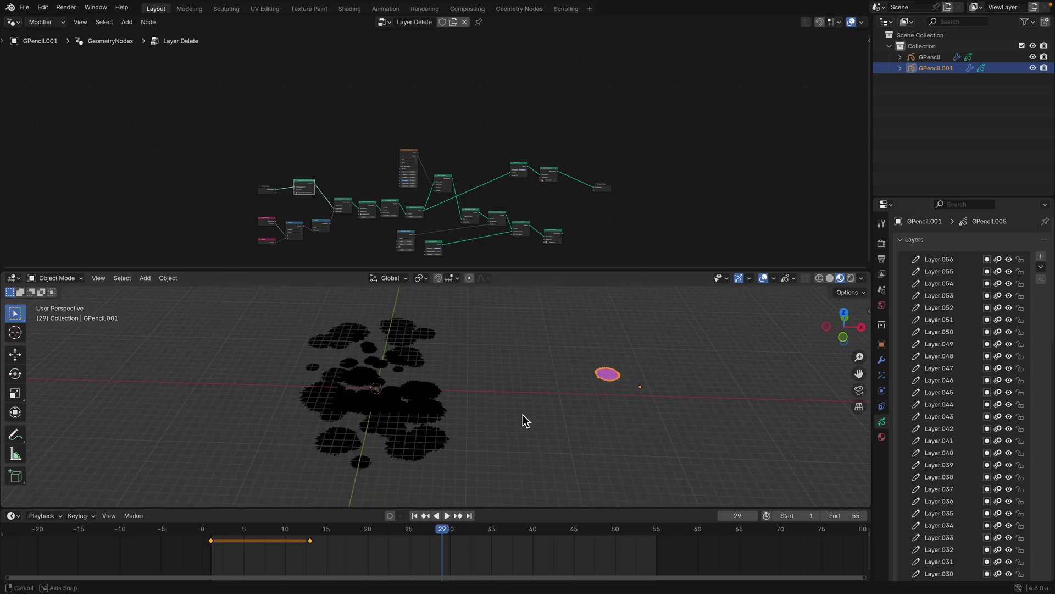
{"action": "key", "text": "space"}
{"action": "key", "text": "space"}
{"action": "middle_click_drag", "start_coordinate": [598, 415], "coordinate": [620, 367]}
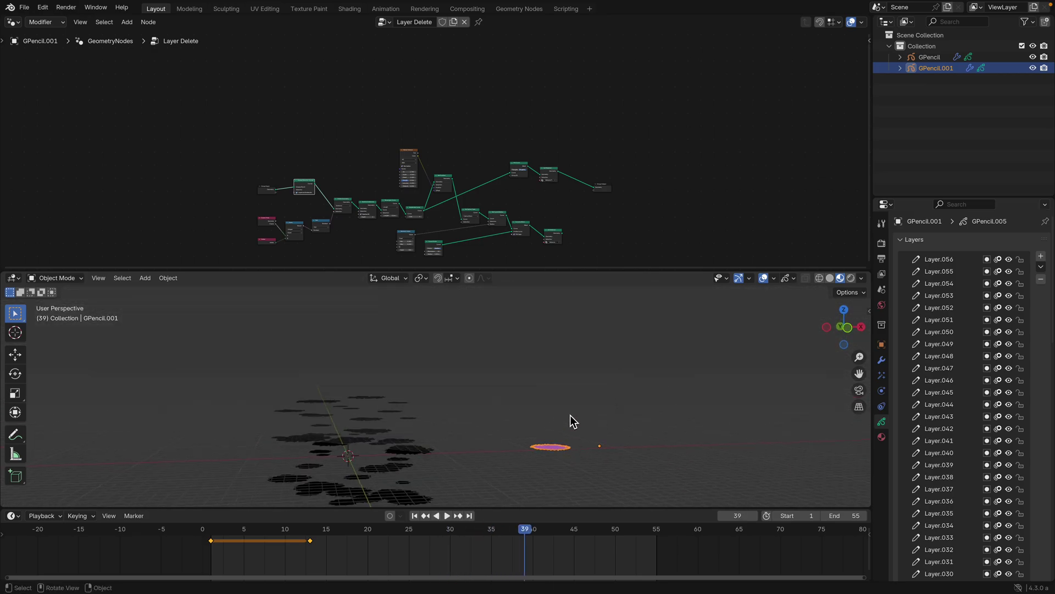
{"action": "middle_click_drag", "start_coordinate": [559, 437], "coordinate": [625, 413]}
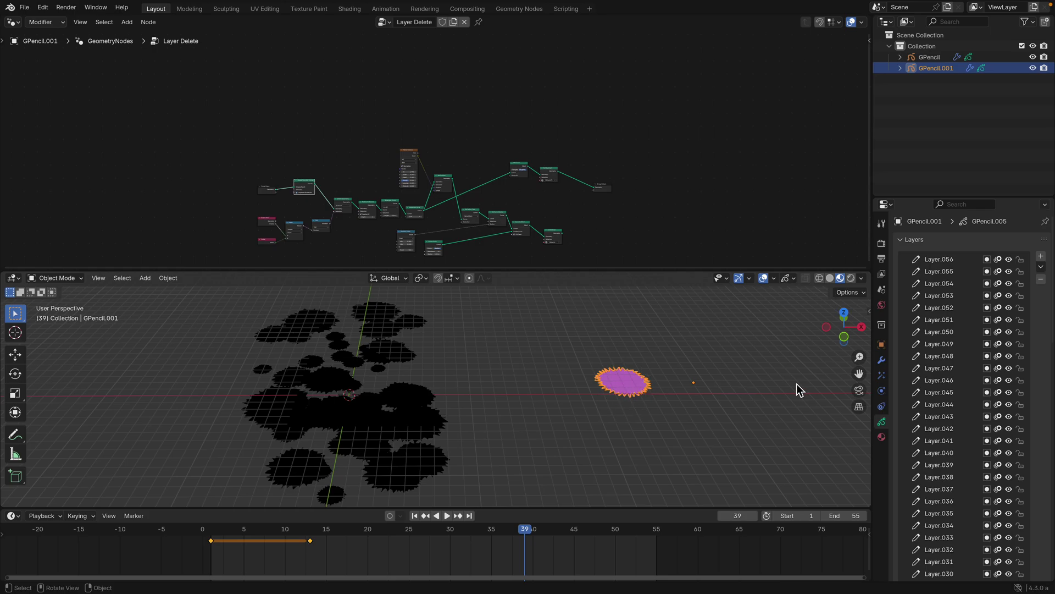
{"action": "scroll", "coordinate": [952, 502], "scroll_direction": "down", "scroll_amount": 3}
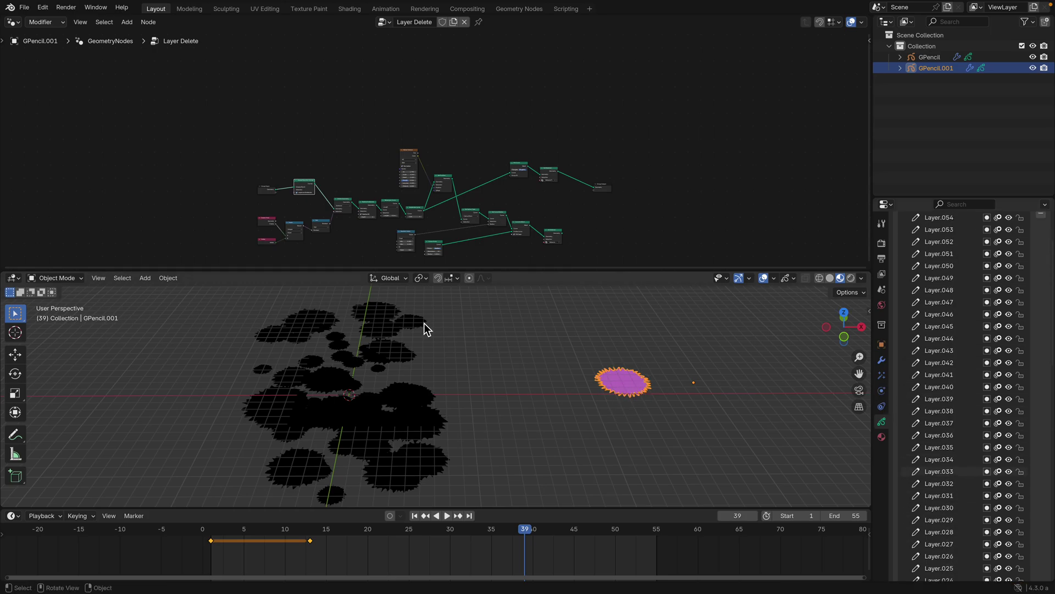
Select the black grease pencil object and enlarge the node editor area to show its geometry nodes in detail.
{"action": "left_click", "coordinate": [384, 345]}
{"action": "middle_click_drag", "start_coordinate": [467, 315], "coordinate": [458, 384]}
{"action": "scroll", "coordinate": [486, 200], "scroll_direction": "down", "scroll_amount": 3}
{"action": "scroll", "coordinate": [486, 200], "scroll_direction": "up", "scroll_amount": 8}
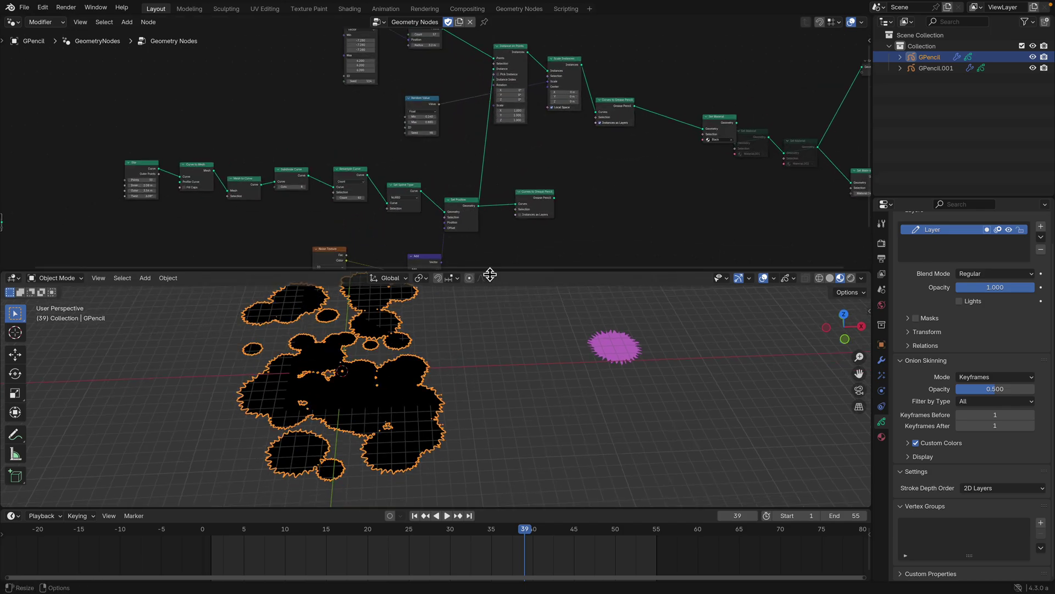
{"action": "left_click_drag", "start_coordinate": [490, 274], "coordinate": [490, 349]}
{"action": "scroll", "coordinate": [361, 287], "scroll_direction": "down", "scroll_amount": 1}
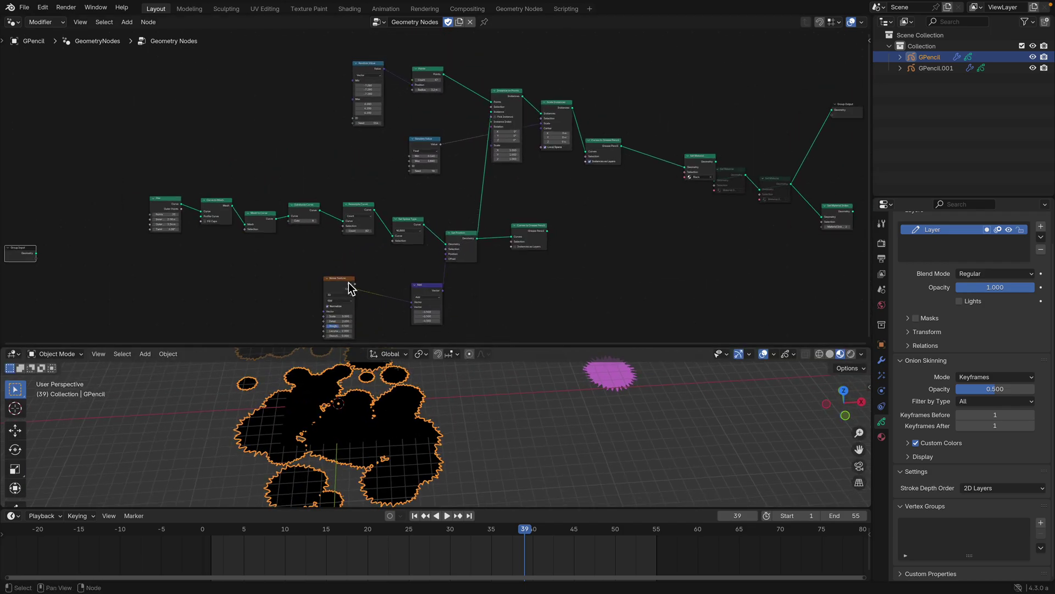
{"action": "scroll", "coordinate": [378, 279], "scroll_direction": "up", "scroll_amount": 1}
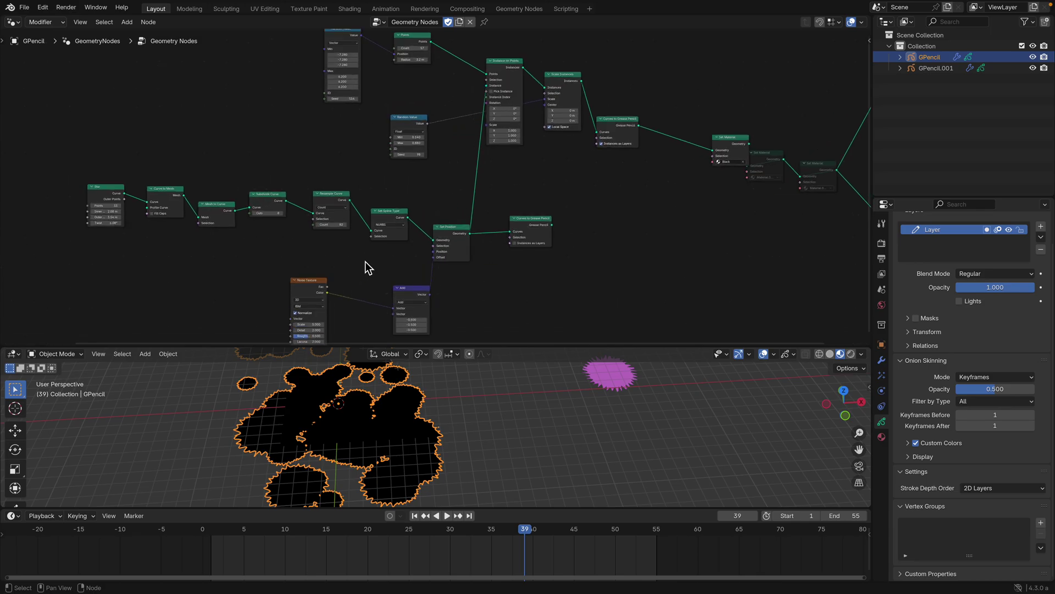
{"action": "scroll", "coordinate": [365, 273], "scroll_direction": "up", "scroll_amount": 2}
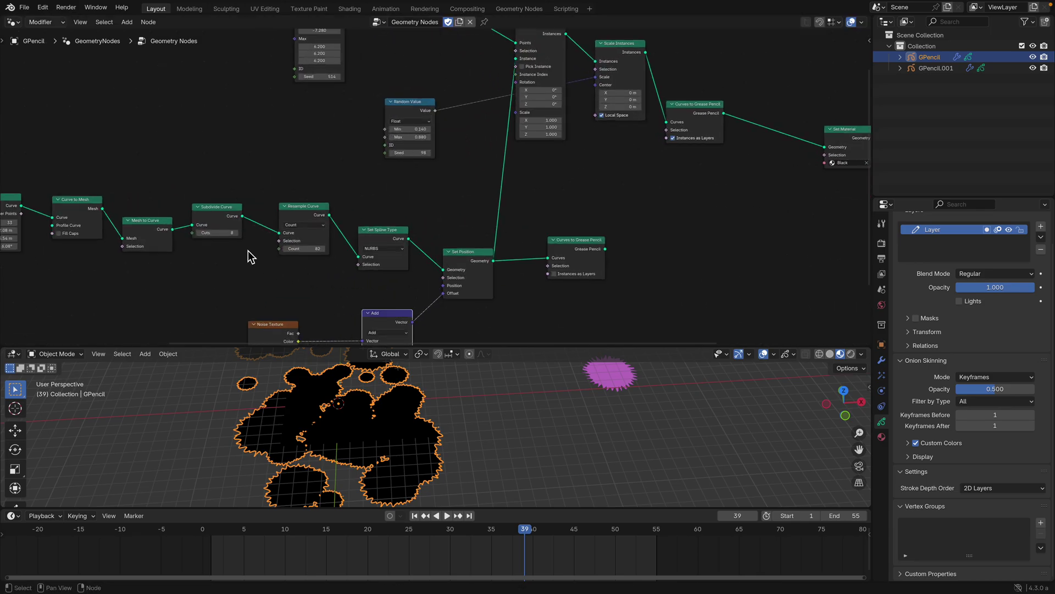
{"action": "middle_click_drag", "start_coordinate": [437, 243], "coordinate": [324, 245]}
{"action": "scroll", "coordinate": [352, 247], "scroll_direction": "up", "scroll_amount": 3}
Check the Blender version on the splash screen and close it.
{"action": "left_click", "coordinate": [11, 11]}
{"action": "left_click", "coordinate": [39, 20]}
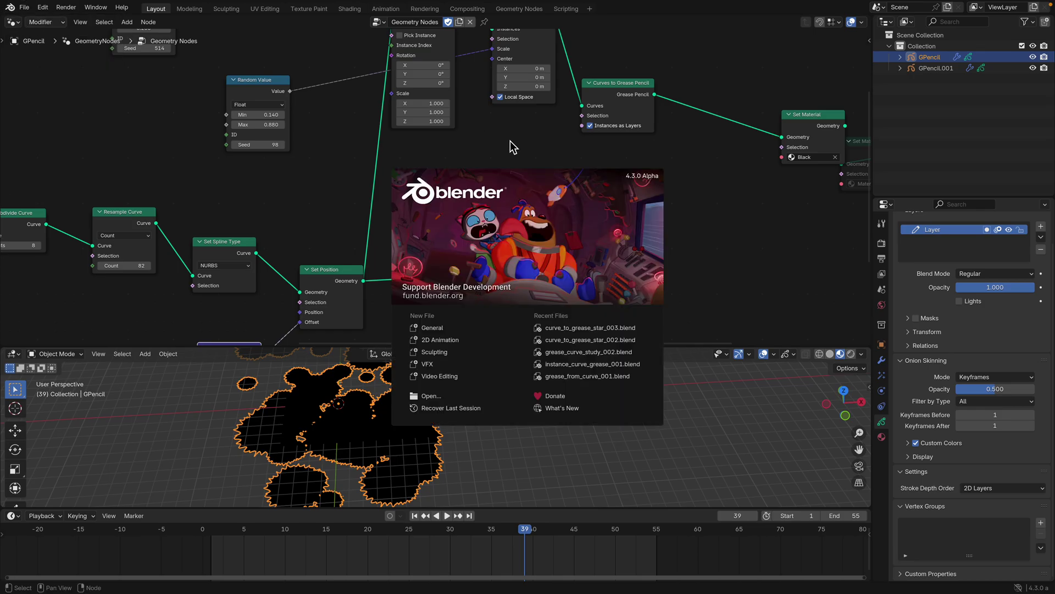
{"action": "left_click", "coordinate": [556, 149]}
Reposition the lower Curves to Grease Pencil node beside the Set Position node, leaving Instances as Layers off.
{"action": "scroll", "coordinate": [485, 246], "scroll_direction": "up", "scroll_amount": 3}
{"action": "mouse_move", "coordinate": [494, 271]}
{"action": "left_mouse_down"}
{"action": "mouse_move", "coordinate": [497, 239]}
{"action": "mouse_move", "coordinate": [484, 224]}
{"action": "left_mouse_up"}
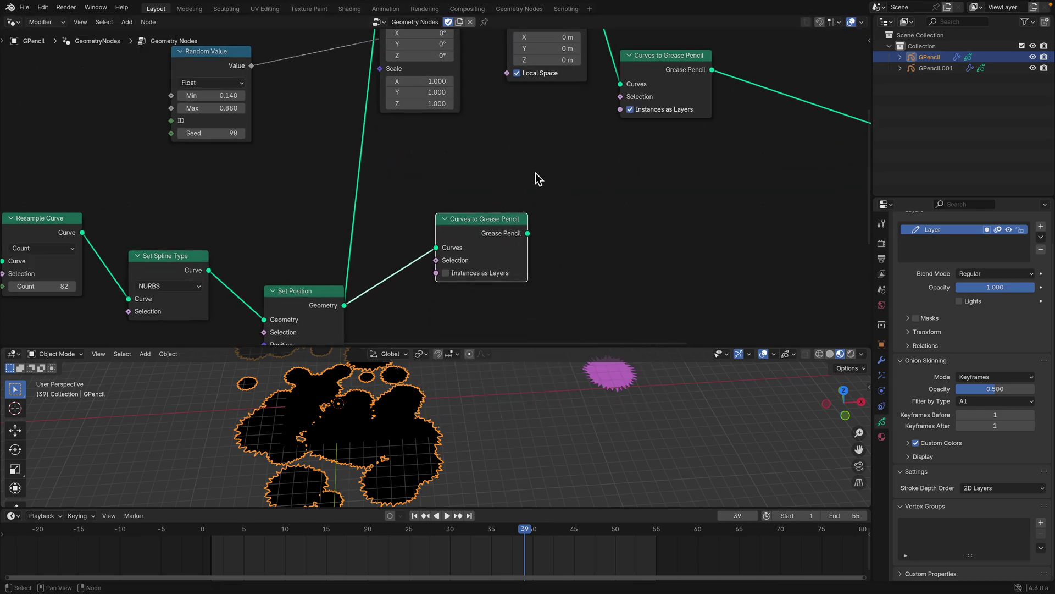
{"action": "left_click_drag", "start_coordinate": [482, 227], "coordinate": [502, 217]}
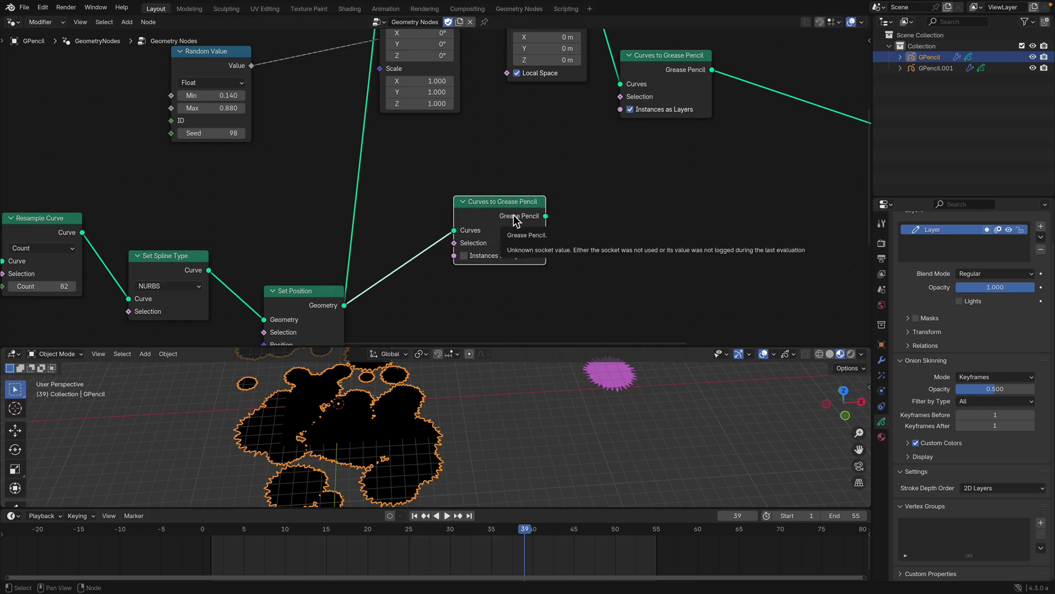
{"action": "scroll", "coordinate": [491, 298], "scroll_direction": "up", "scroll_amount": 2}
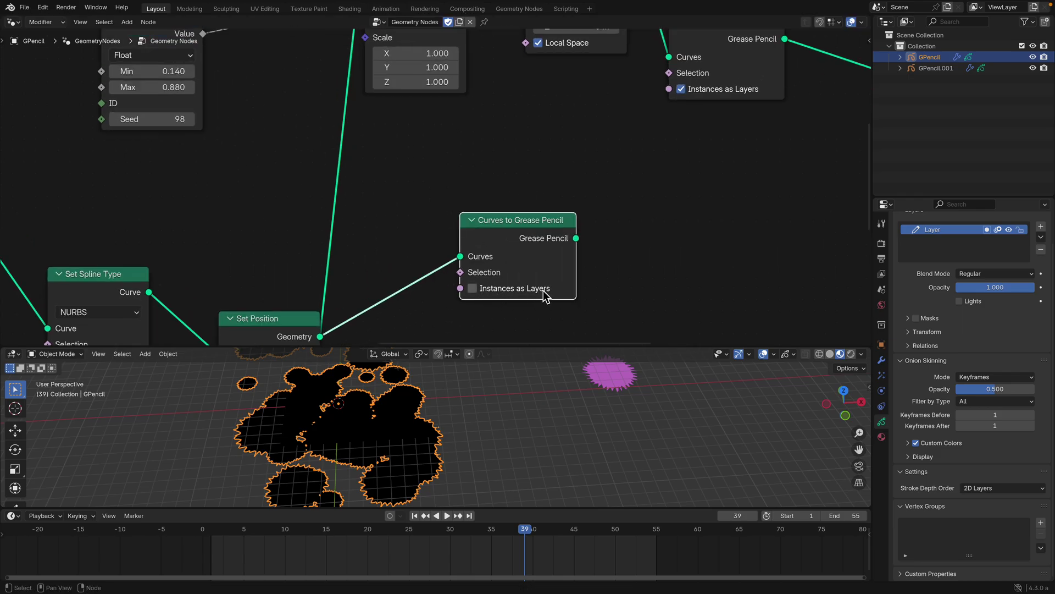
{"action": "left_click_drag", "start_coordinate": [522, 236], "coordinate": [529, 255]}
{"action": "scroll", "coordinate": [528, 247], "scroll_direction": "down", "scroll_amount": 2}
{"action": "middle_click_drag", "start_coordinate": [528, 233], "coordinate": [528, 225]}
{"action": "scroll", "coordinate": [525, 220], "scroll_direction": "down", "scroll_amount": 2}
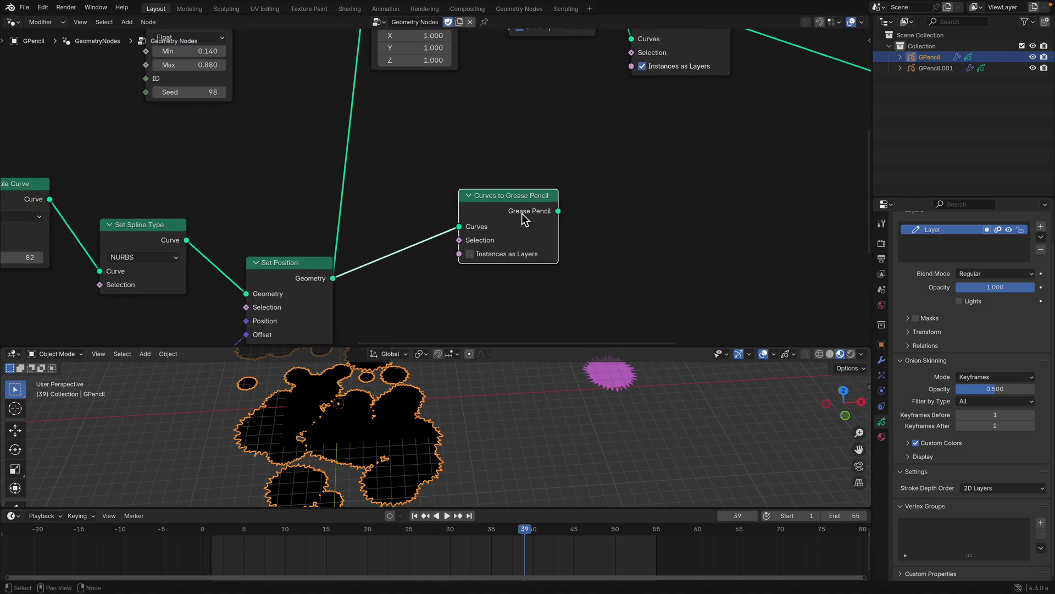
{"action": "scroll", "coordinate": [524, 220], "scroll_direction": "down", "scroll_amount": 2}
{"action": "mouse_move", "coordinate": [531, 238]}
{"action": "left_mouse_down"}
{"action": "mouse_move", "coordinate": [507, 223]}
{"action": "mouse_move", "coordinate": [472, 236]}
{"action": "left_mouse_up"}
Move the Group Output node down and link the lower Curves to Grease Pencil node's output to it.
{"action": "middle_click_drag", "start_coordinate": [472, 237], "coordinate": [381, 215]}
{"action": "scroll", "coordinate": [346, 236], "scroll_direction": "down", "scroll_amount": 2}
{"action": "middle_click_drag", "start_coordinate": [315, 247], "coordinate": [218, 243]}
{"action": "middle_click_drag", "start_coordinate": [311, 238], "coordinate": [174, 245]}
{"action": "scroll", "coordinate": [453, 225], "scroll_direction": "down", "scroll_amount": 3}
{"action": "left_click_drag", "start_coordinate": [649, 198], "coordinate": [706, 206]}
{"action": "left_click_drag", "start_coordinate": [676, 52], "coordinate": [638, 260]}
{"action": "left_click_drag", "start_coordinate": [244, 233], "coordinate": [608, 256]}
Duplicate the Set Material node with the Black material and insert it between the lower Curves to Grease Pencil and Group Output.
{"action": "scroll", "coordinate": [491, 220], "scroll_direction": "left", "scroll_amount": 5, "text": "ctrl"}
{"action": "scroll", "coordinate": [491, 220], "scroll_direction": "up", "scroll_amount": 2}
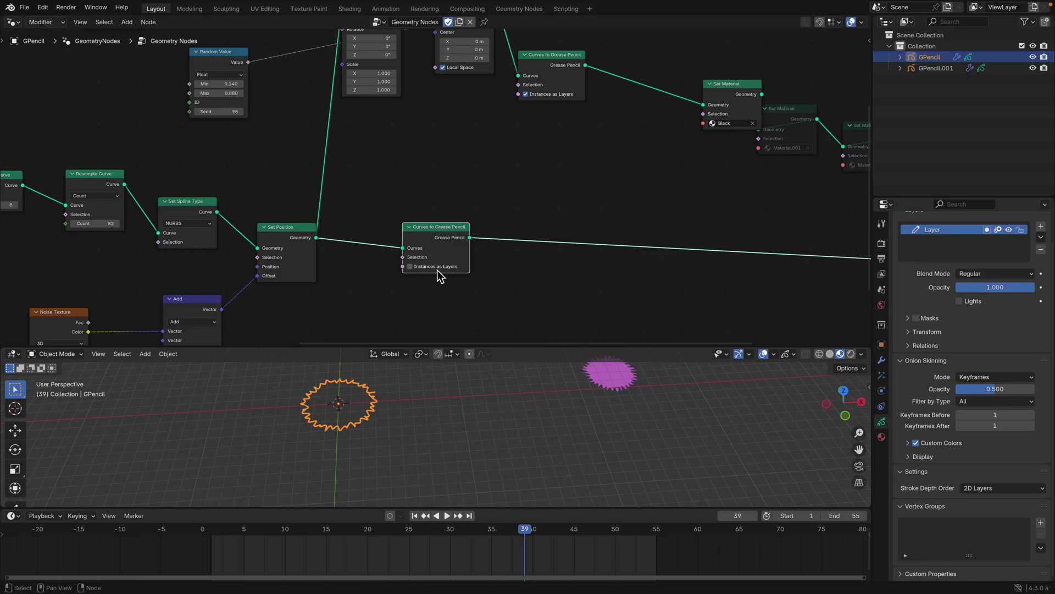
{"action": "left_click_drag", "start_coordinate": [431, 234], "coordinate": [426, 245]}
{"action": "middle_click_drag", "start_coordinate": [592, 174], "coordinate": [472, 164]}
{"action": "left_click_drag", "start_coordinate": [621, 78], "coordinate": [570, 75]}
{"action": "key", "text": "shift+d"}
{"action": "left_click", "coordinate": [453, 221]}
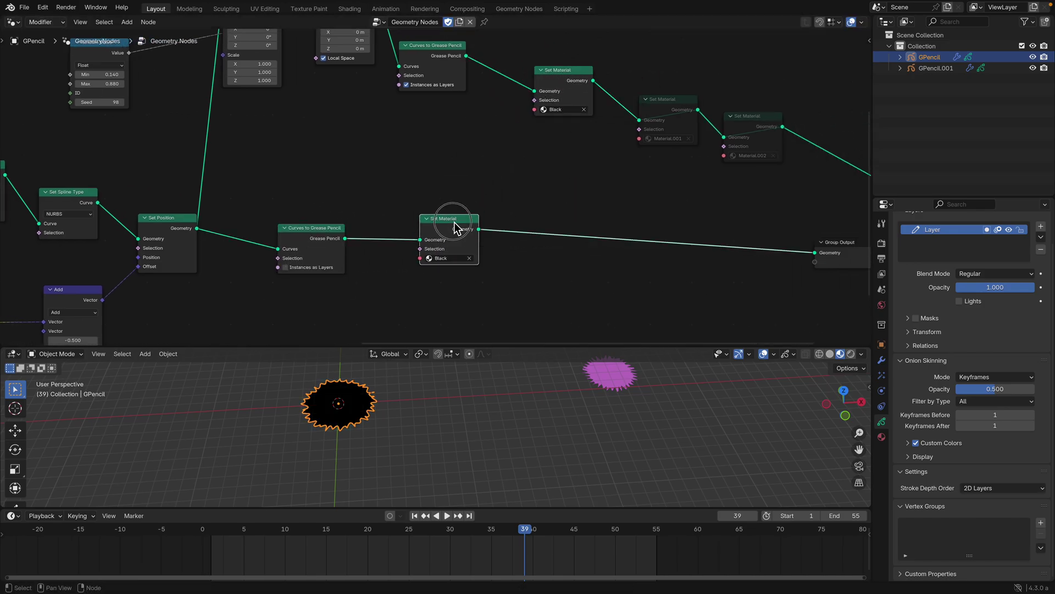
{"action": "middle_click_drag", "start_coordinate": [351, 377], "coordinate": [409, 452]}
Move the Curve to Mesh node up and reduce the Subdivide Curve node's cuts to 5.
{"action": "middle_click_drag", "start_coordinate": [142, 223], "coordinate": [862, 247]}
{"action": "scroll", "coordinate": [437, 226], "scroll_direction": "up", "scroll_amount": 3}
{"action": "left_click_drag", "start_coordinate": [302, 209], "coordinate": [341, 210], "text": "shift"}
{"action": "middle_click_drag", "start_coordinate": [617, 201], "coordinate": [509, 181]}
{"action": "left_click_drag", "start_coordinate": [316, 154], "coordinate": [332, 126]}
{"action": "left_click", "coordinate": [499, 204]}
{"action": "left_click", "coordinate": [499, 204]}
{"action": "left_click", "coordinate": [499, 204]}
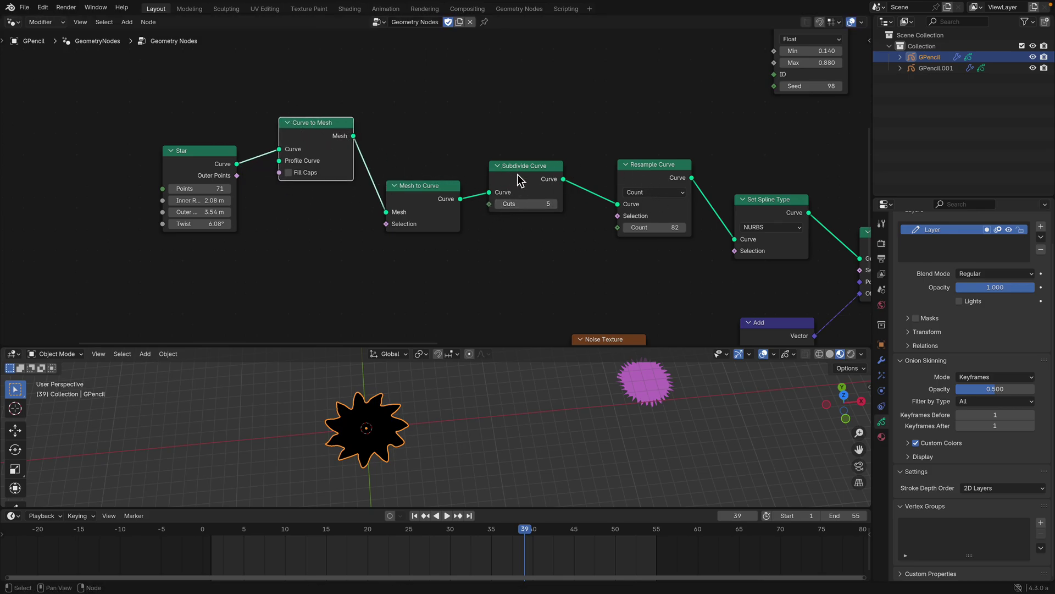
Move the Resample Curve node up slightly and mute it.
{"action": "middle_click_drag", "start_coordinate": [537, 172], "coordinate": [422, 157]}
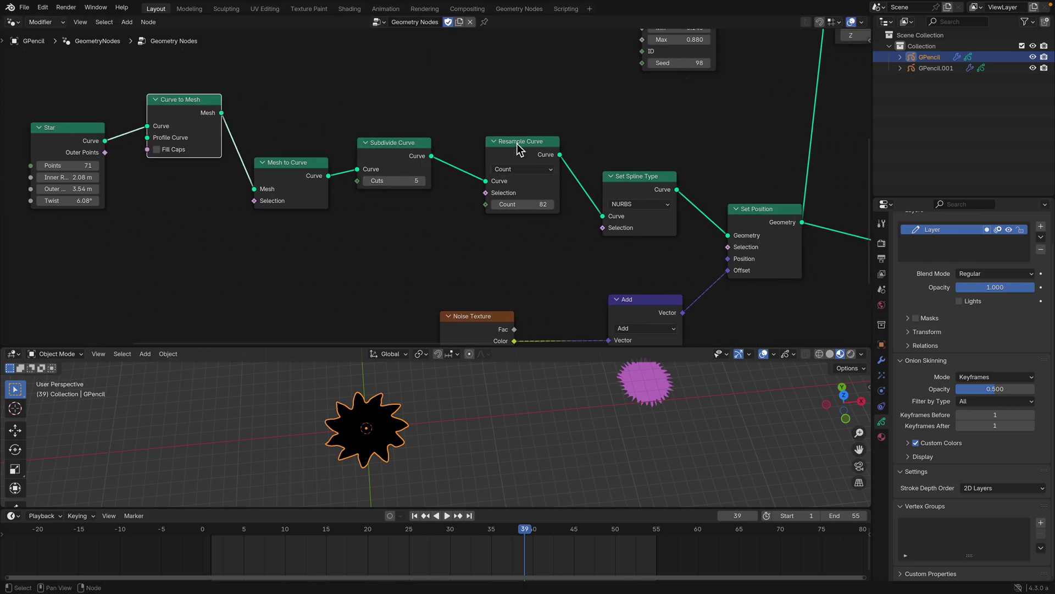
{"action": "left_click_drag", "start_coordinate": [517, 143], "coordinate": [512, 129]}
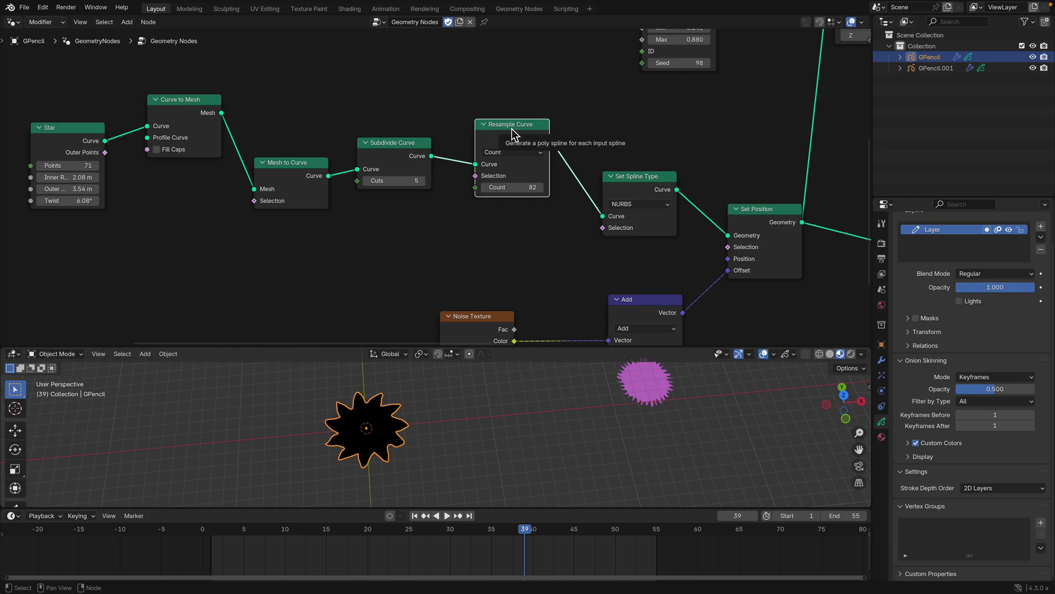
{"action": "key", "text": "m"}
Set the Star node's points to 3 and raise the count one by one to 7.
{"action": "middle_click_drag", "start_coordinate": [397, 178], "coordinate": [473, 213]}
{"action": "left_click", "coordinate": [172, 191]}
{"action": "type", "text": "3"}
{"action": "key", "text": "Return"}
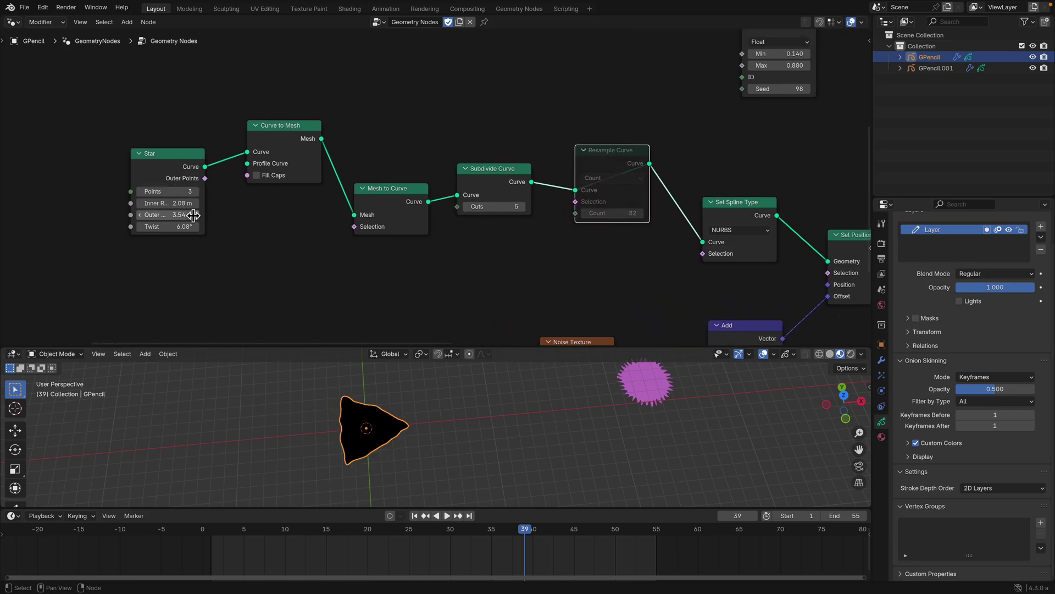
{"action": "left_click", "coordinate": [199, 194]}
{"action": "left_click", "coordinate": [199, 193]}
{"action": "left_click", "coordinate": [199, 193]}
{"action": "left_click", "coordinate": [199, 194]}
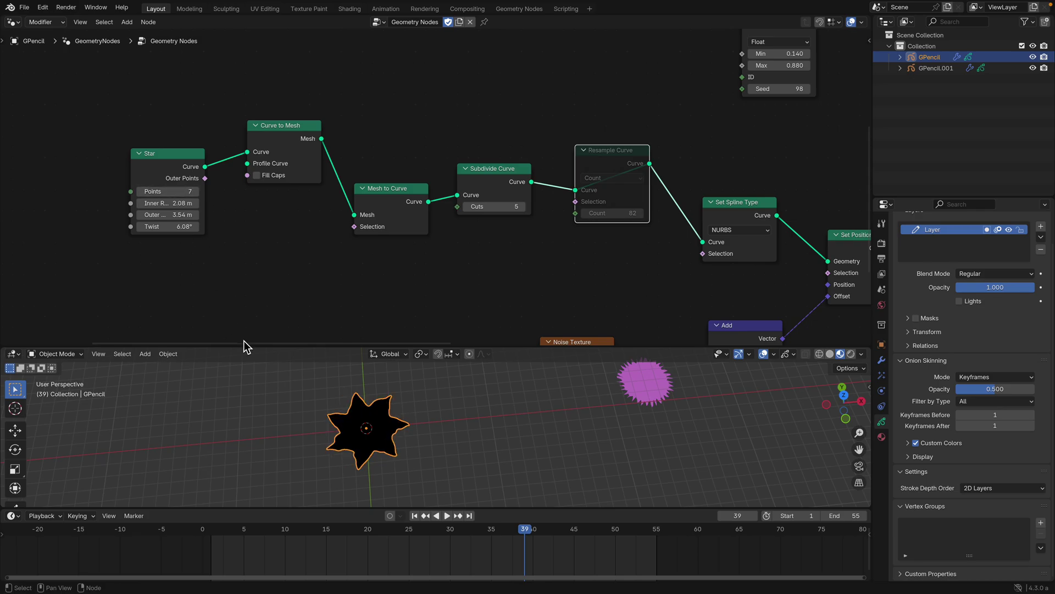
Set the Star node's inner radius to 2.36 m, outer radius to 4.14 m and twist to 0°.
{"action": "left_click_drag", "start_coordinate": [168, 203], "coordinate": [176, 227]}
{"action": "left_click", "coordinate": [176, 227]}
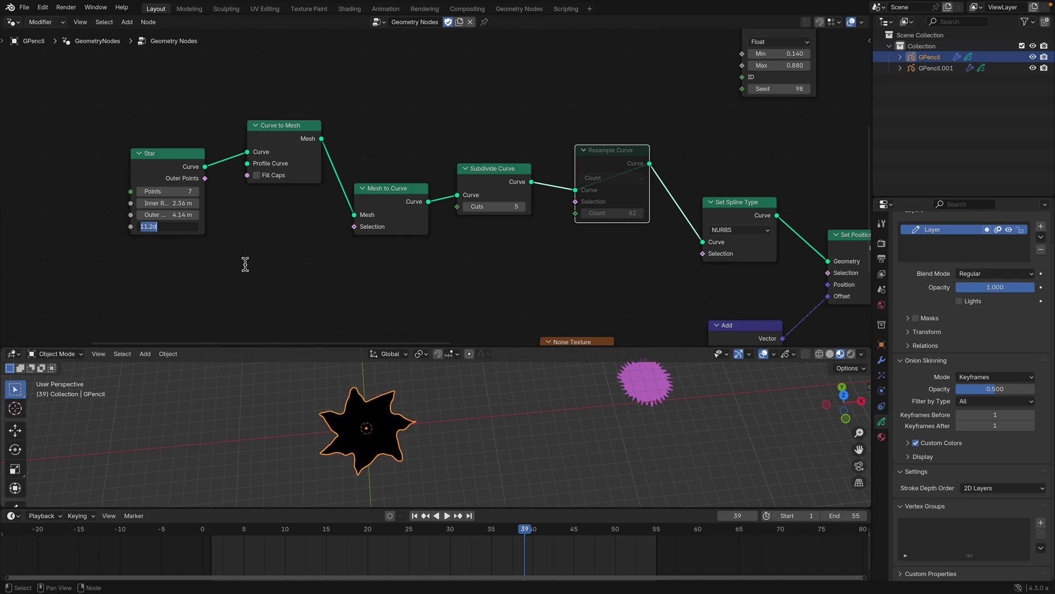
{"action": "type", "text": "0"}
{"action": "key", "text": "Return"}
Tidy the positions of the Star, Curve to Mesh, Mesh to Curve and Subdivide Curve nodes along the chain.
{"action": "middle_click_drag", "start_coordinate": [266, 264], "coordinate": [221, 273]}
{"action": "left_click", "coordinate": [207, 163]}
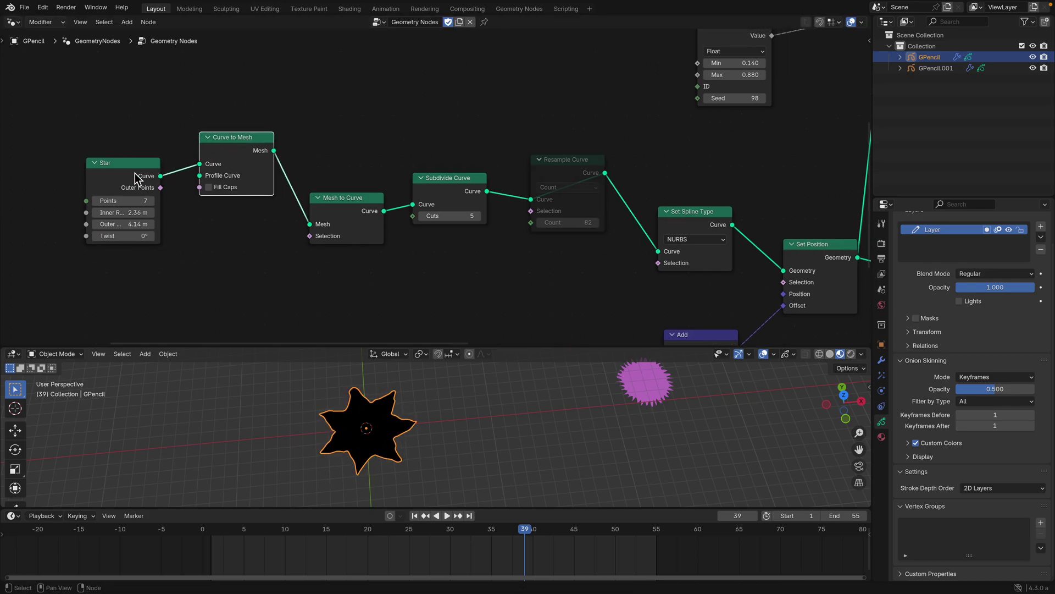
{"action": "left_click_drag", "start_coordinate": [134, 173], "coordinate": [131, 177]}
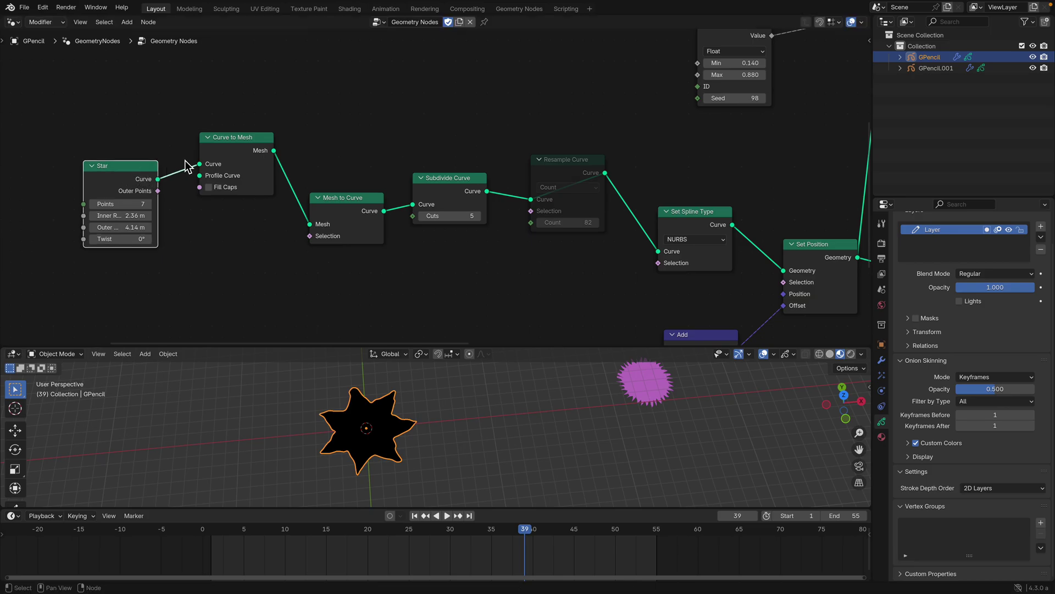
{"action": "left_click_drag", "start_coordinate": [221, 154], "coordinate": [248, 135]}
{"action": "left_click_drag", "start_coordinate": [351, 212], "coordinate": [344, 194]}
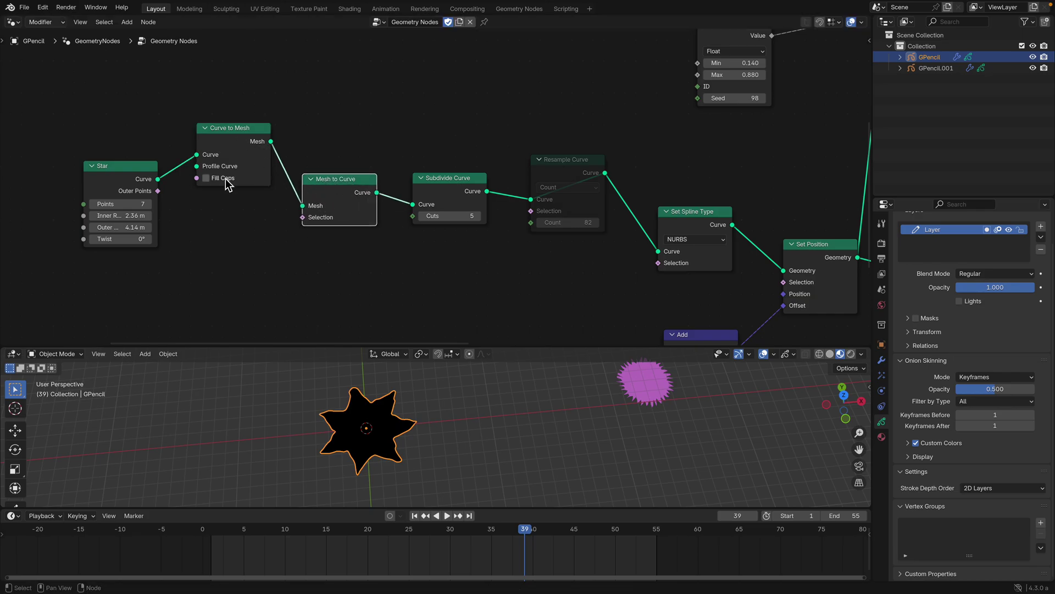
{"action": "middle_click_drag", "start_coordinate": [430, 221], "coordinate": [326, 214]}
{"action": "left_click_drag", "start_coordinate": [345, 210], "coordinate": [360, 175]}
{"action": "middle_click_drag", "start_coordinate": [368, 199], "coordinate": [278, 177]}
{"action": "middle_click_drag", "start_coordinate": [407, 205], "coordinate": [327, 165]}
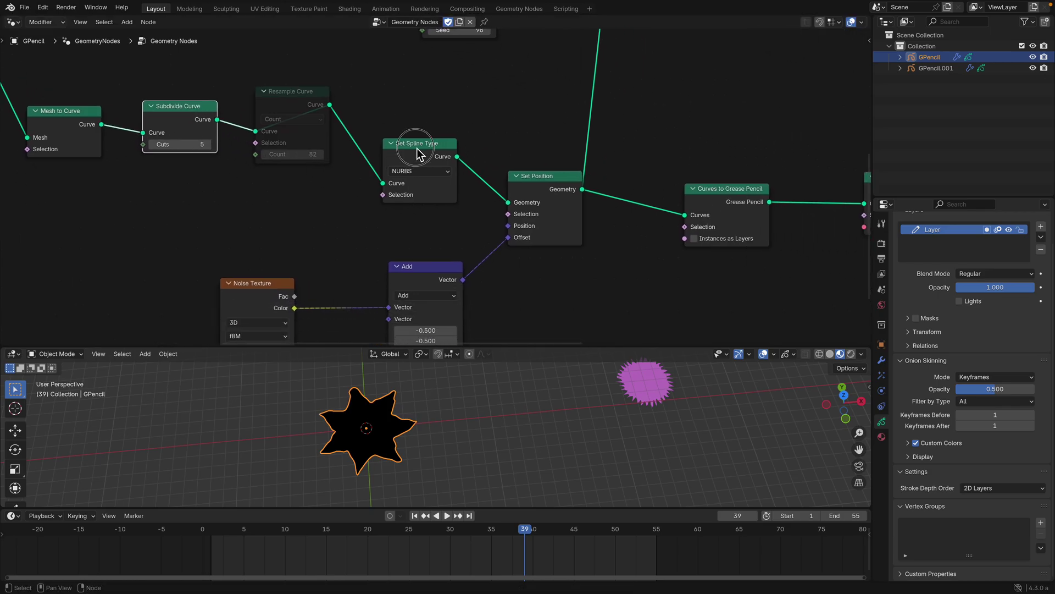
Mute the Set Spline Type node to compare the star's outline without NURBS, and re-enable it.
{"action": "left_click_drag", "start_coordinate": [412, 146], "coordinate": [408, 133]}
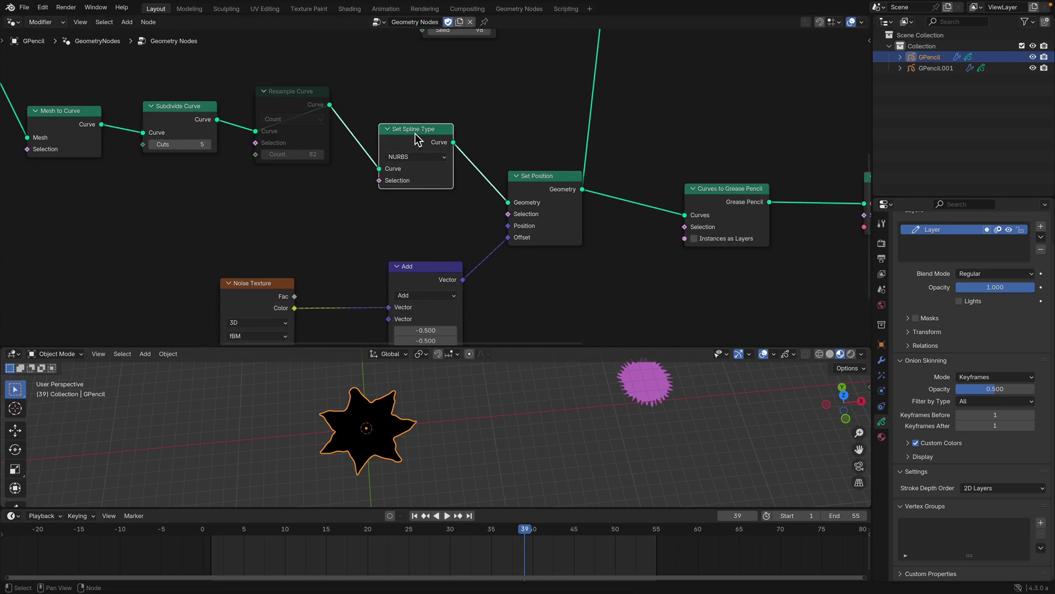
{"action": "key", "text": "m"}
{"action": "middle_click_drag", "start_coordinate": [395, 425], "coordinate": [347, 432]}
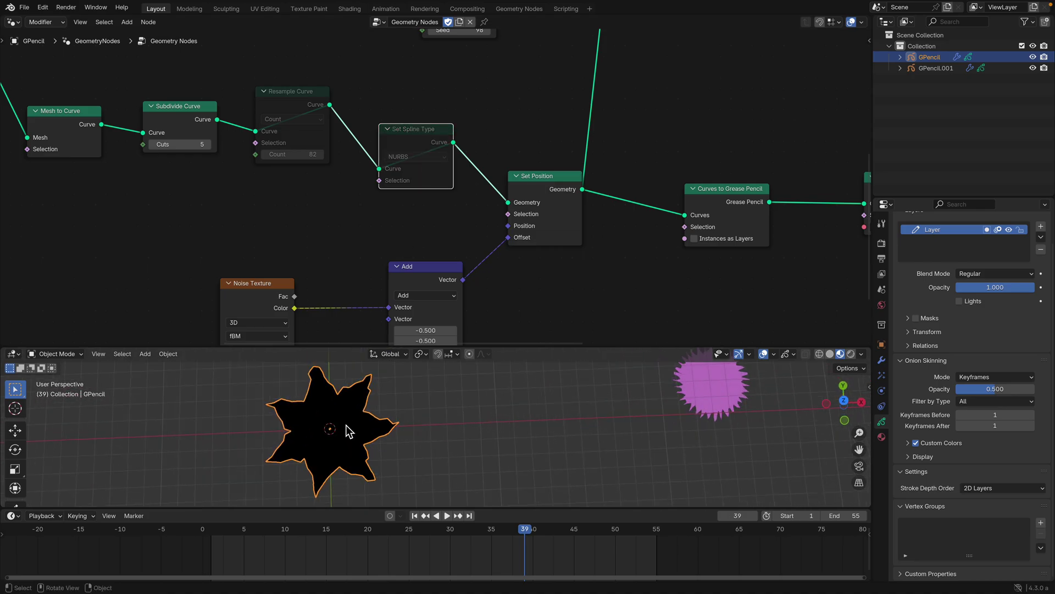
{"action": "left_click", "coordinate": [422, 129]}
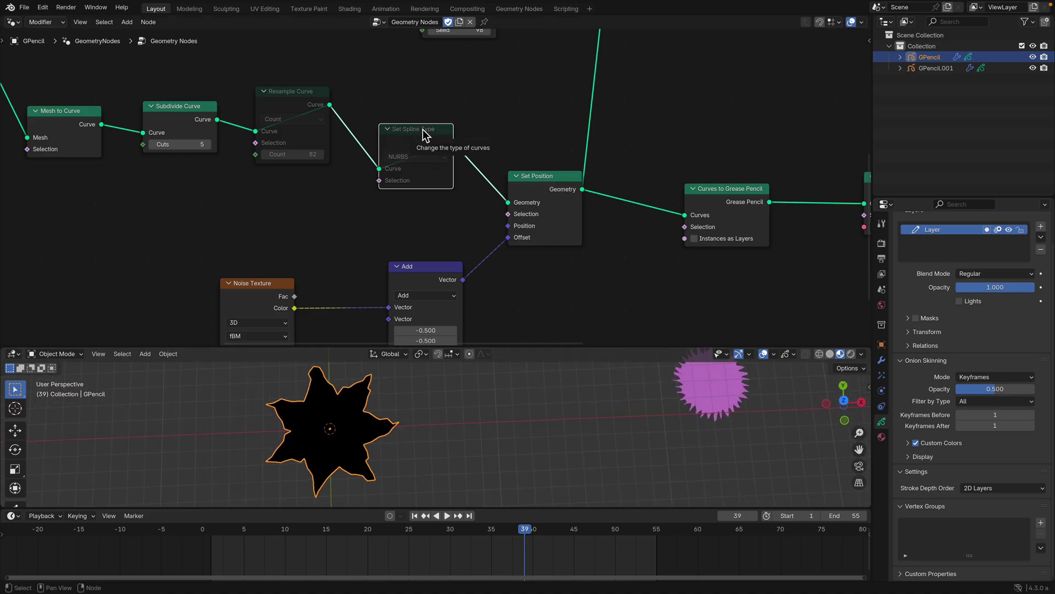
{"action": "key", "text": "m"}
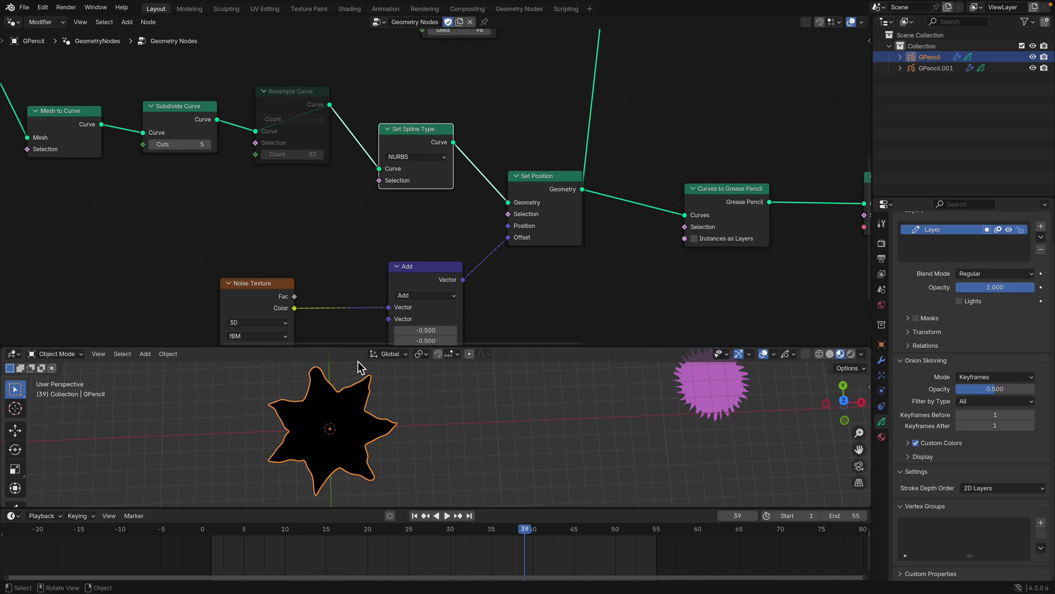
{"action": "scroll", "coordinate": [394, 410], "scroll_direction": "down", "scroll_amount": 2}
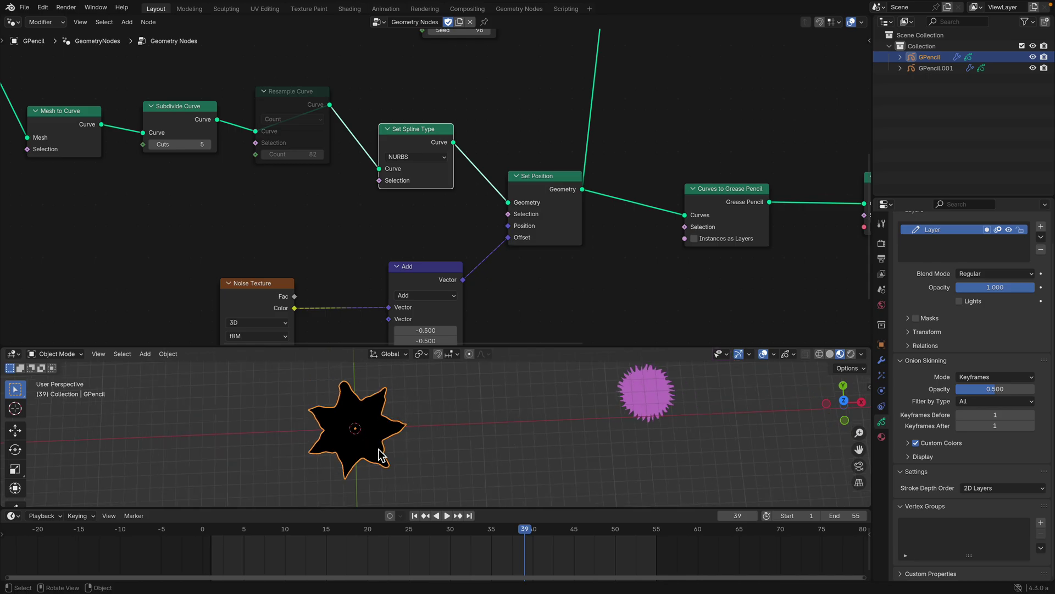
Move the Noise Texture node up so it sits beside the Add node feeding Set Position.
{"action": "middle_click_drag", "start_coordinate": [354, 234], "coordinate": [263, 181]}
{"action": "left_click_drag", "start_coordinate": [181, 236], "coordinate": [209, 188]}
{"action": "middle_click_drag", "start_coordinate": [343, 219], "coordinate": [319, 216]}
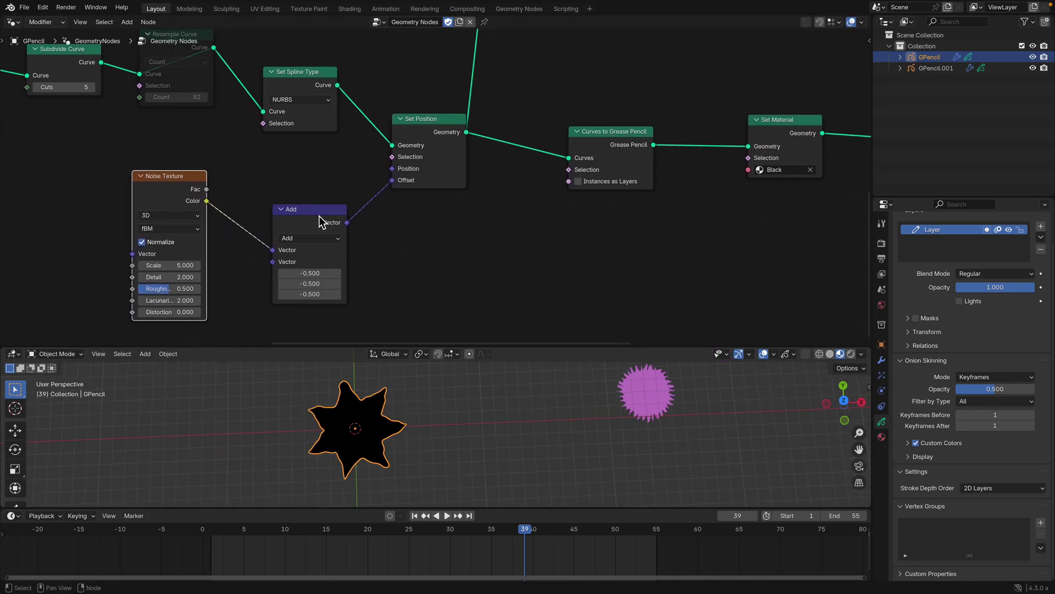
Move the Add node up and the Noise Texture node down beside Set Position, and set the noise scale to 9.6.
{"action": "left_click_drag", "start_coordinate": [319, 216], "coordinate": [319, 184]}
{"action": "left_click_drag", "start_coordinate": [180, 181], "coordinate": [181, 192]}
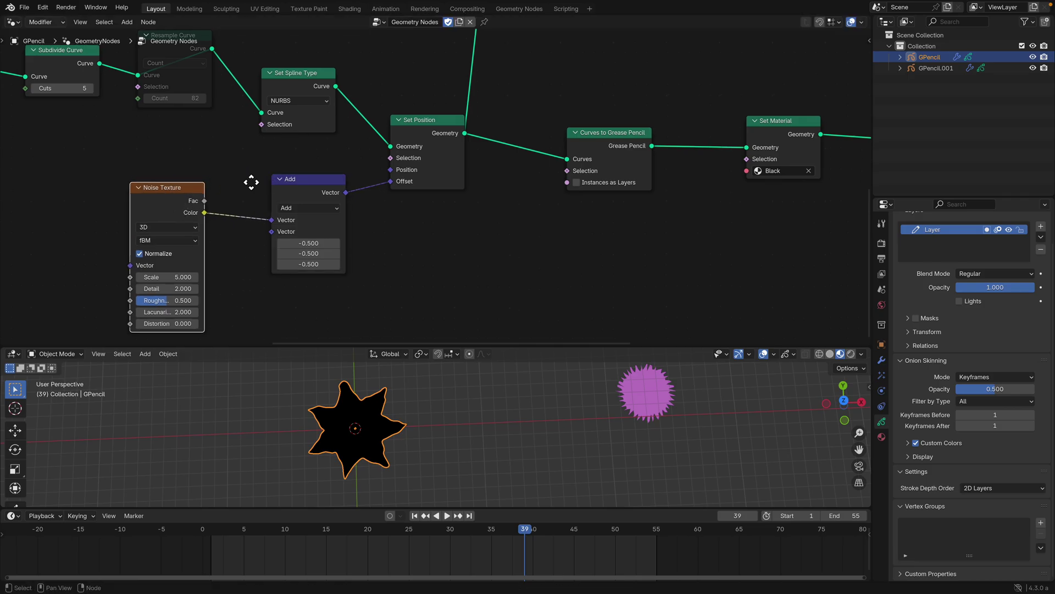
{"action": "middle_click_drag", "start_coordinate": [252, 181], "coordinate": [144, 227]}
{"action": "middle_click_drag", "start_coordinate": [80, 318], "coordinate": [176, 288]}
{"action": "left_click_drag", "start_coordinate": [176, 288], "coordinate": [204, 288]}
{"action": "scroll", "coordinate": [362, 226], "scroll_direction": "down", "scroll_amount": 2}
Raise the number of points on the Star node at the start of the chain for a densely toothed outline.
{"action": "middle_click_drag", "start_coordinate": [361, 226], "coordinate": [299, 287]}
{"action": "left_click_drag", "start_coordinate": [359, 217], "coordinate": [362, 201]}
{"action": "middle_click_drag", "start_coordinate": [431, 158], "coordinate": [647, 193]}
{"action": "scroll", "coordinate": [171, 191], "scroll_direction": "down", "scroll_amount": 2}
{"action": "middle_click_drag", "start_coordinate": [172, 195], "coordinate": [209, 193]}
{"action": "left_click_drag", "start_coordinate": [91, 196], "coordinate": [102, 226]}
{"action": "middle_click_drag", "start_coordinate": [292, 253], "coordinate": [205, 208]}
Enable the Resample Curve node, compare the outline with the node muted, and set its count to 144.
{"action": "key", "text": "m"}
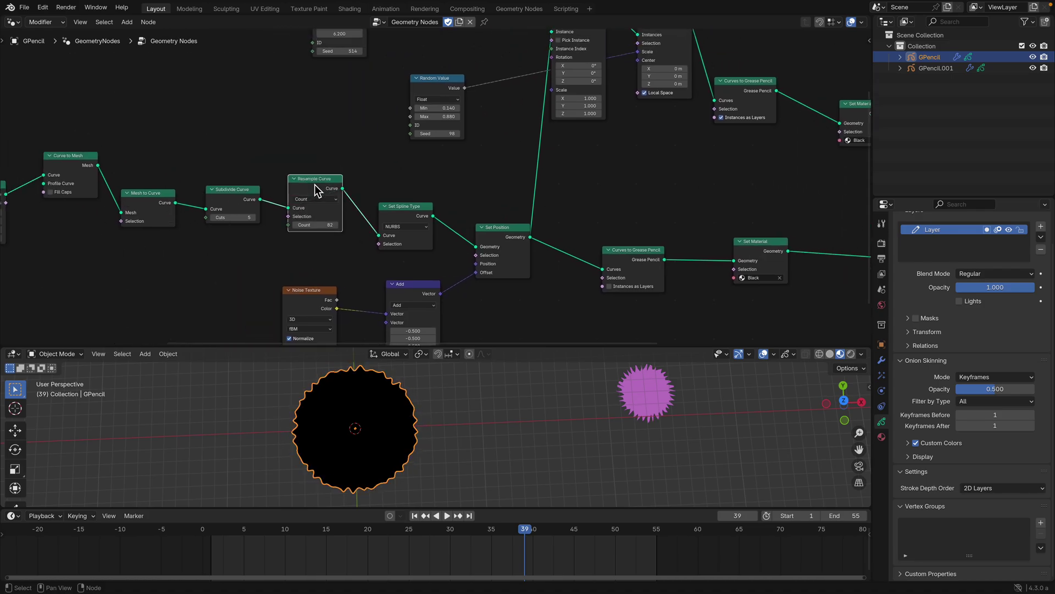
{"action": "key", "text": "m"}
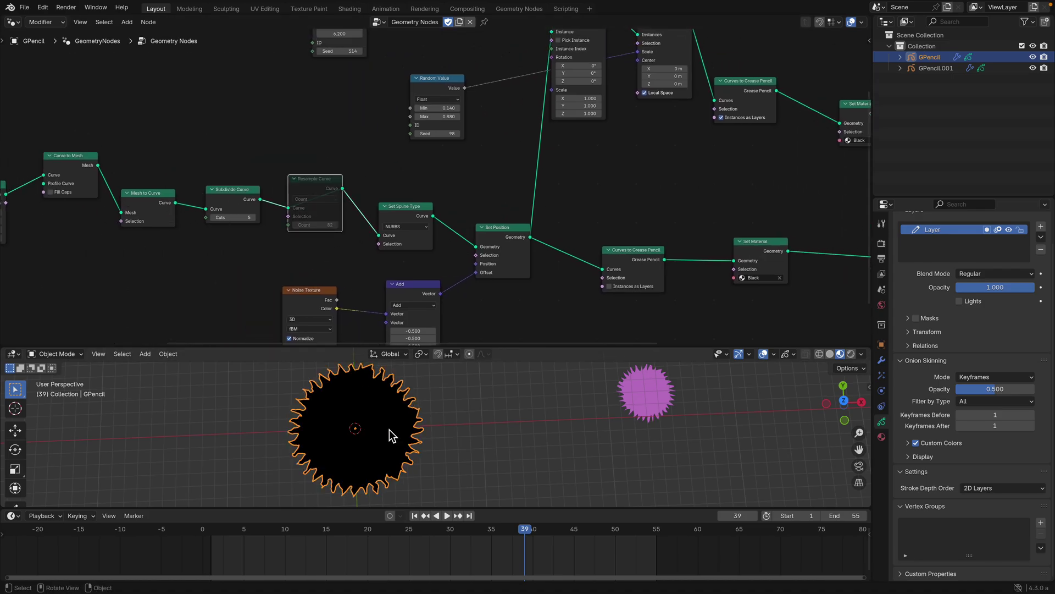
{"action": "middle_click_drag", "start_coordinate": [381, 397], "coordinate": [384, 422]}
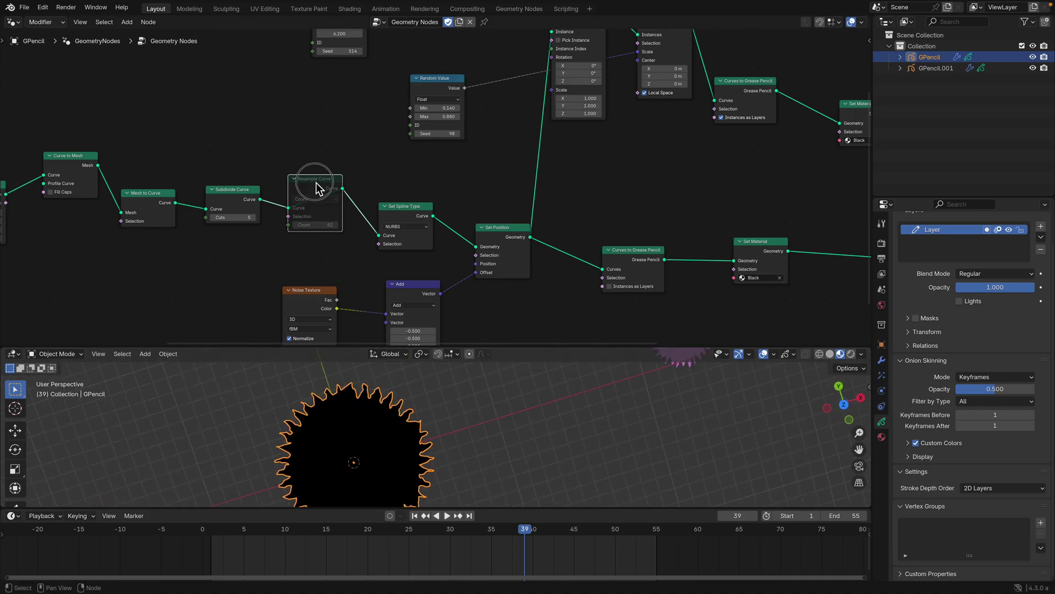
{"action": "key", "text": "m"}
{"action": "left_click_drag", "start_coordinate": [315, 224], "coordinate": [361, 224]}
{"action": "scroll", "coordinate": [384, 428], "scroll_direction": "down", "scroll_amount": 4}
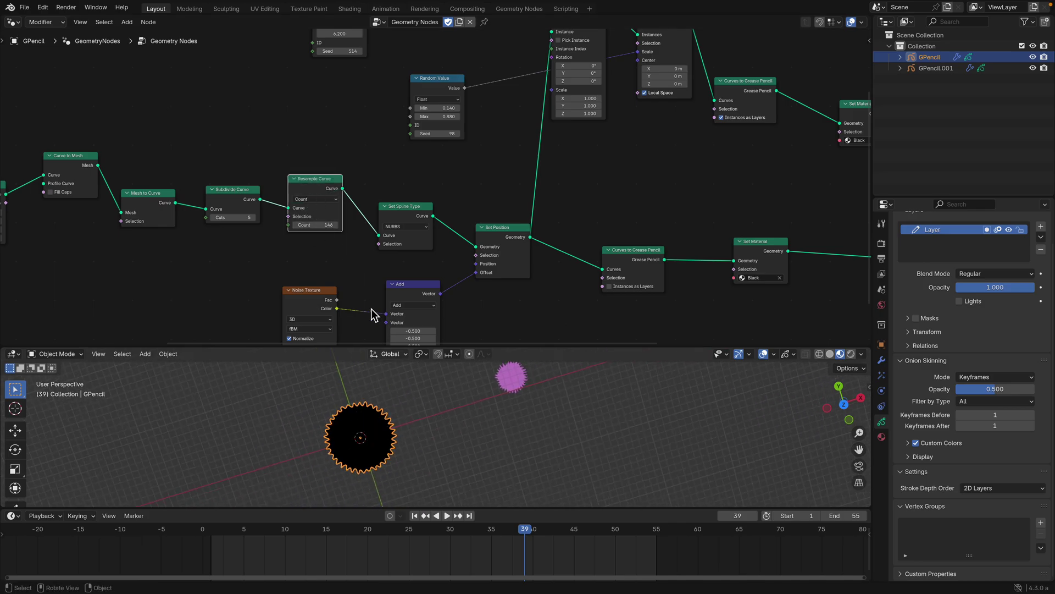
Select the lower Curves to Grease Pencil node and move the Black Set Material node after it slightly down.
{"action": "middle_click_drag", "start_coordinate": [371, 312], "coordinate": [253, 309]}
{"action": "middle_click_drag", "start_coordinate": [452, 238], "coordinate": [306, 229]}
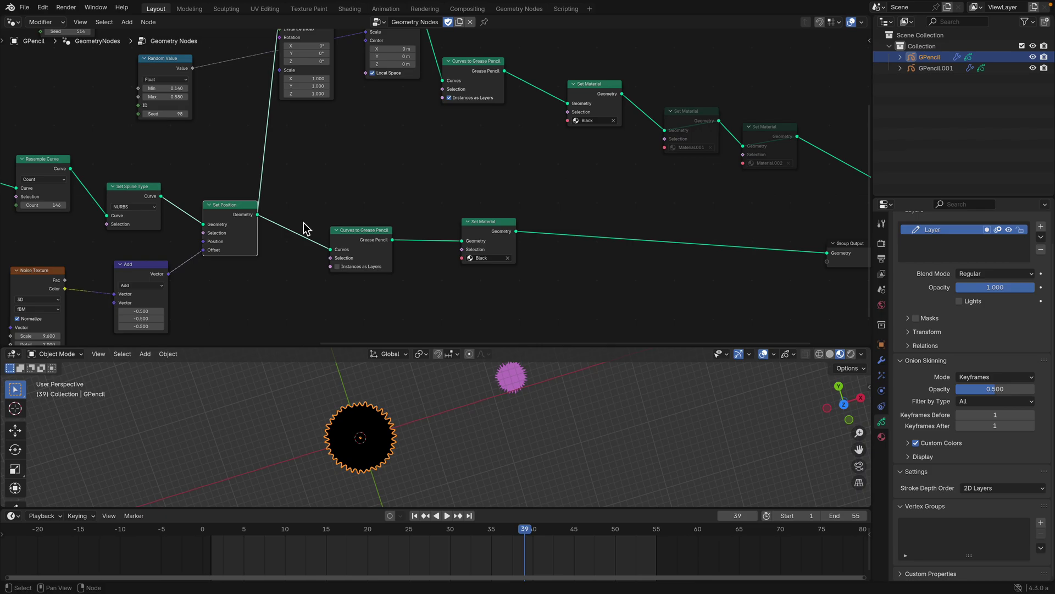
{"action": "left_click", "coordinate": [383, 246]}
{"action": "scroll", "coordinate": [367, 236], "scroll_direction": "up", "scroll_amount": 2}
{"action": "middle_click_drag", "start_coordinate": [371, 235], "coordinate": [340, 248]}
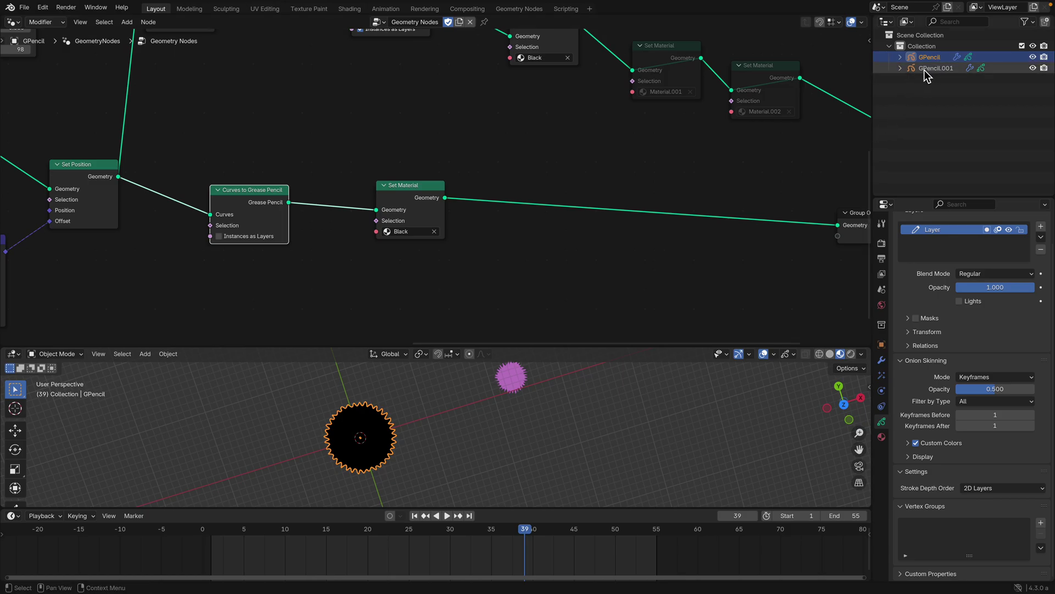
{"action": "left_click_drag", "start_coordinate": [412, 192], "coordinate": [416, 214]}
{"action": "scroll", "coordinate": [460, 201], "scroll_direction": "right", "scroll_amount": 4, "text": "ctrl"}
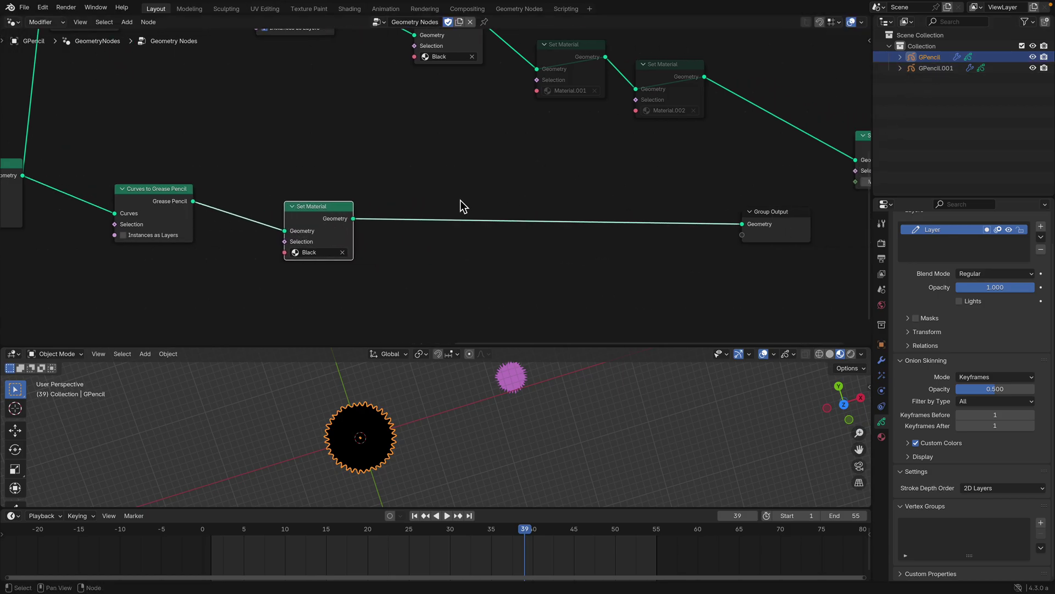
Open the options of the GeometryNodes modifier to show its Apply command.
{"action": "left_click", "coordinate": [881, 360]}
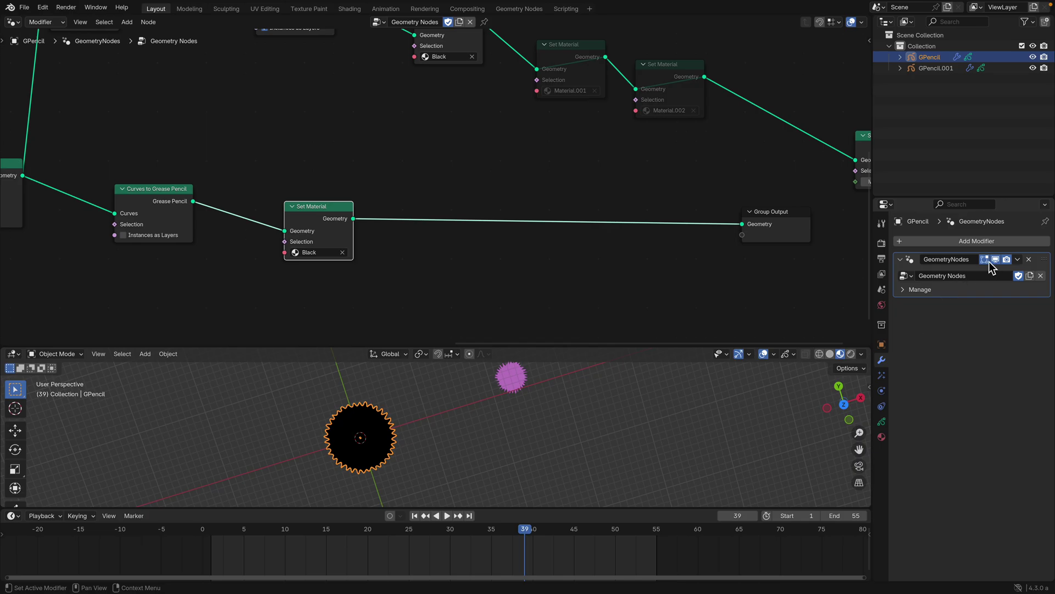
{"action": "left_click", "coordinate": [1017, 260]}
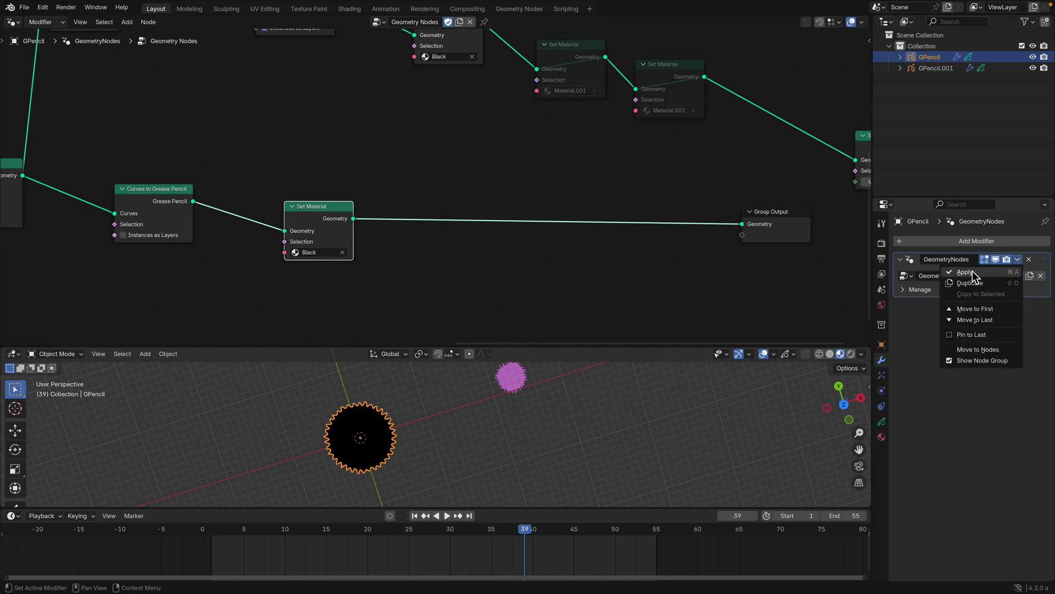
Bring the Group Output node close to the lower Set Material node and realign Set Material and Curves to Grease Pencil.
{"action": "left_click_drag", "start_coordinate": [322, 205], "coordinate": [340, 210]}
{"action": "middle_click_drag", "start_coordinate": [432, 217], "coordinate": [471, 220]}
{"action": "left_click_drag", "start_coordinate": [758, 223], "coordinate": [530, 183]}
{"action": "middle_click_drag", "start_coordinate": [443, 198], "coordinate": [511, 218]}
{"action": "left_click_drag", "start_coordinate": [489, 251], "coordinate": [477, 226]}
{"action": "left_click_drag", "start_coordinate": [352, 230], "coordinate": [345, 221]}
{"action": "mouse_move", "coordinate": [367, 438]}
{"action": "middle_mouse_down"}
{"action": "mouse_move", "coordinate": [395, 443]}
{"action": "mouse_move", "coordinate": [352, 462]}
{"action": "mouse_move", "coordinate": [364, 435]}
{"action": "middle_mouse_up"}
{"action": "scroll", "coordinate": [364, 436], "scroll_direction": "up", "scroll_amount": 2}
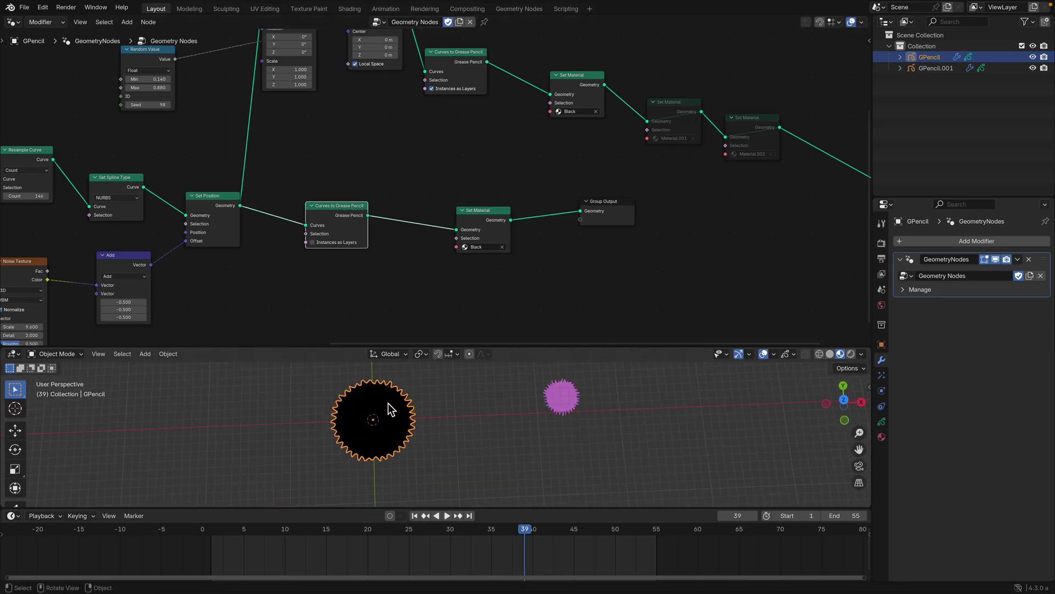
Tidy the instancing branch by repositioning both Random Value nodes and the Points, Instance on Points and Scale Instances nodes.
{"action": "middle_click_drag", "start_coordinate": [361, 197], "coordinate": [361, 239]}
{"action": "middle_click_drag", "start_coordinate": [394, 187], "coordinate": [394, 246]}
{"action": "middle_click_drag", "start_coordinate": [371, 167], "coordinate": [383, 185]}
{"action": "middle_click_drag", "start_coordinate": [334, 295], "coordinate": [353, 229]}
{"action": "left_click_drag", "start_coordinate": [375, 266], "coordinate": [374, 251]}
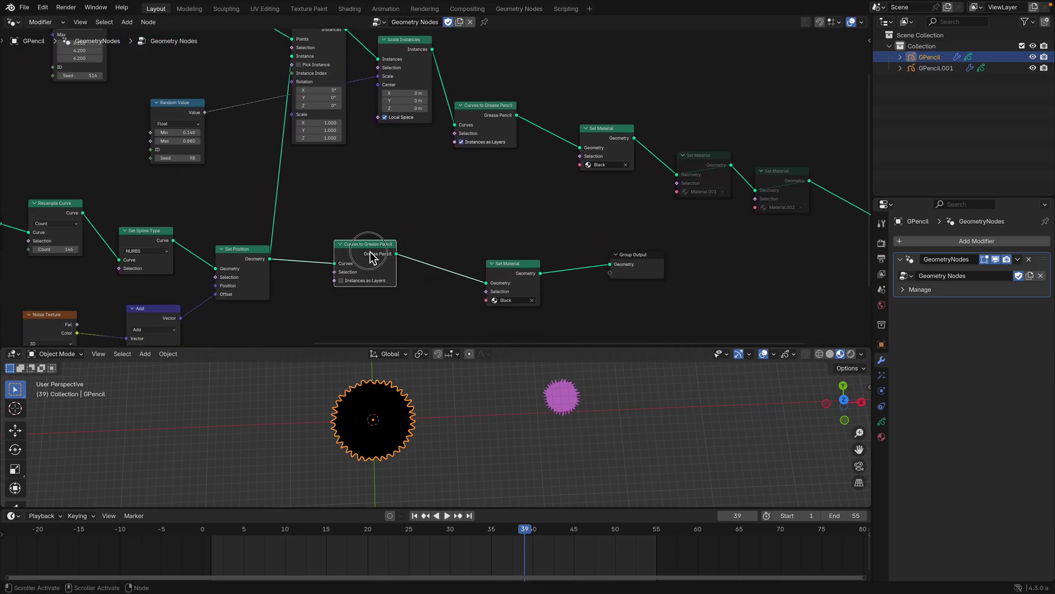
{"action": "scroll", "coordinate": [374, 278], "scroll_direction": "up", "scroll_amount": 3}
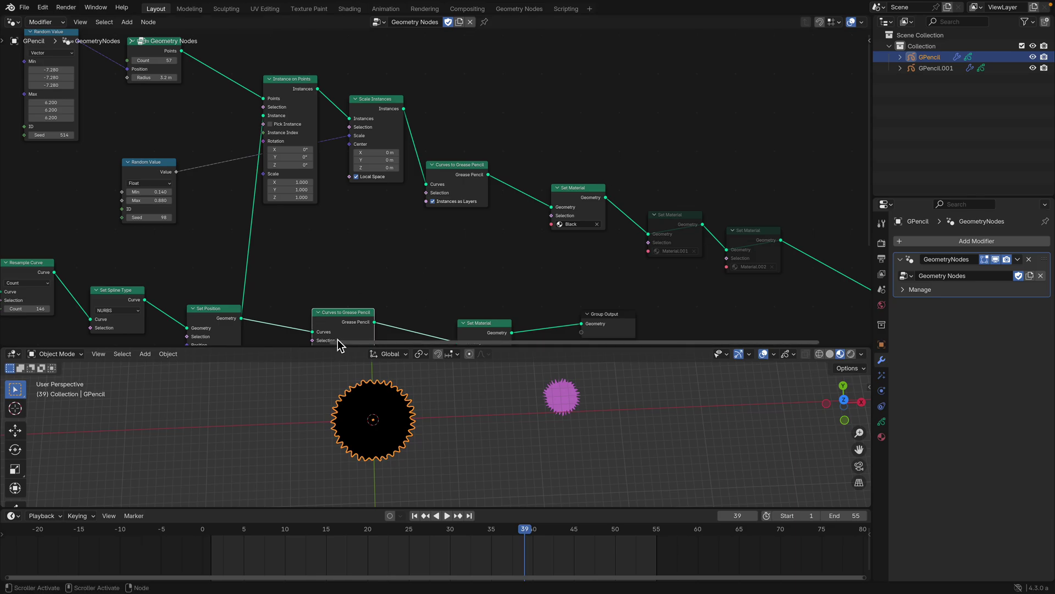
{"action": "scroll", "coordinate": [337, 264], "scroll_direction": "up", "scroll_amount": 3}
{"action": "left_click_drag", "start_coordinate": [173, 216], "coordinate": [178, 183]}
{"action": "left_click_drag", "start_coordinate": [163, 99], "coordinate": [159, 82]}
{"action": "left_click_drag", "start_coordinate": [76, 86], "coordinate": [85, 68]}
{"action": "left_click_drag", "start_coordinate": [319, 145], "coordinate": [339, 151]}
{"action": "left_click_drag", "start_coordinate": [397, 159], "coordinate": [394, 147]}
Move the Group Output node to the instancing branch and connect that branch's Black Set Material geometry to it.
{"action": "middle_click_drag", "start_coordinate": [391, 154], "coordinate": [301, 106]}
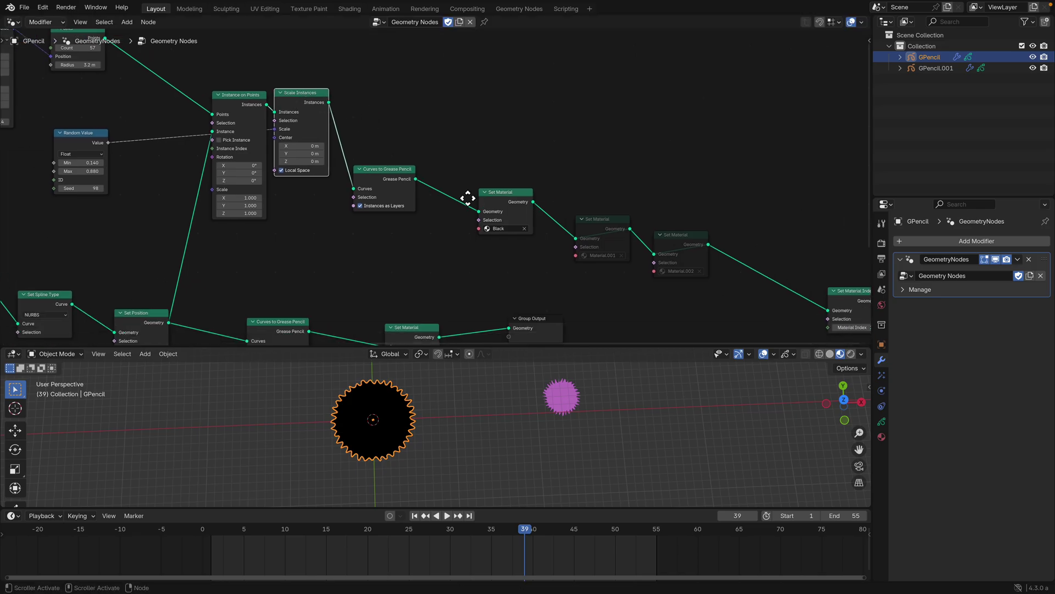
{"action": "middle_click_drag", "start_coordinate": [468, 198], "coordinate": [415, 177]}
{"action": "left_click_drag", "start_coordinate": [480, 302], "coordinate": [698, 161]}
{"action": "left_click", "coordinate": [356, 165]}
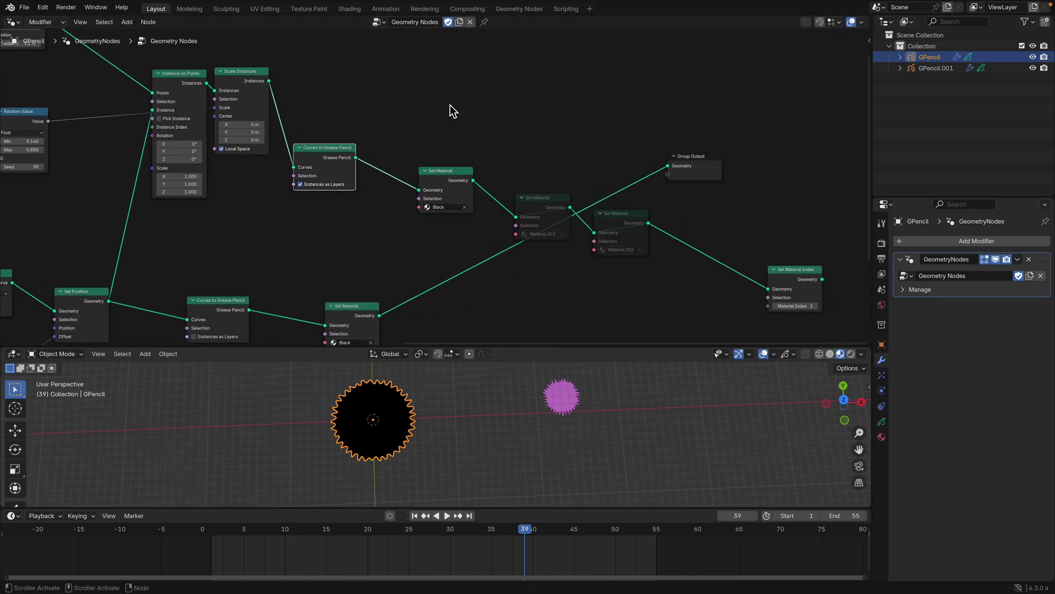
{"action": "left_click_drag", "start_coordinate": [473, 180], "coordinate": [668, 166]}
{"action": "left_click_drag", "start_coordinate": [688, 155], "coordinate": [598, 111]}
Set the seed of the float Random Value node driving the instance scale to 142.
{"action": "middle_click_drag", "start_coordinate": [138, 228], "coordinate": [323, 252]}
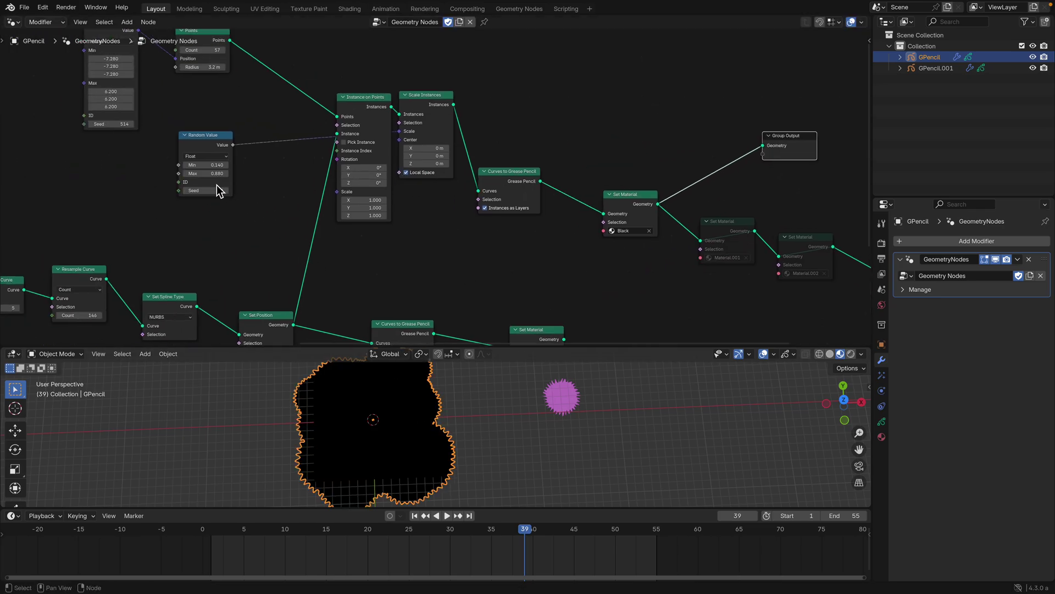
{"action": "left_click_drag", "start_coordinate": [215, 191], "coordinate": [236, 191]}
{"action": "middle_click_drag", "start_coordinate": [203, 98], "coordinate": [259, 160]}
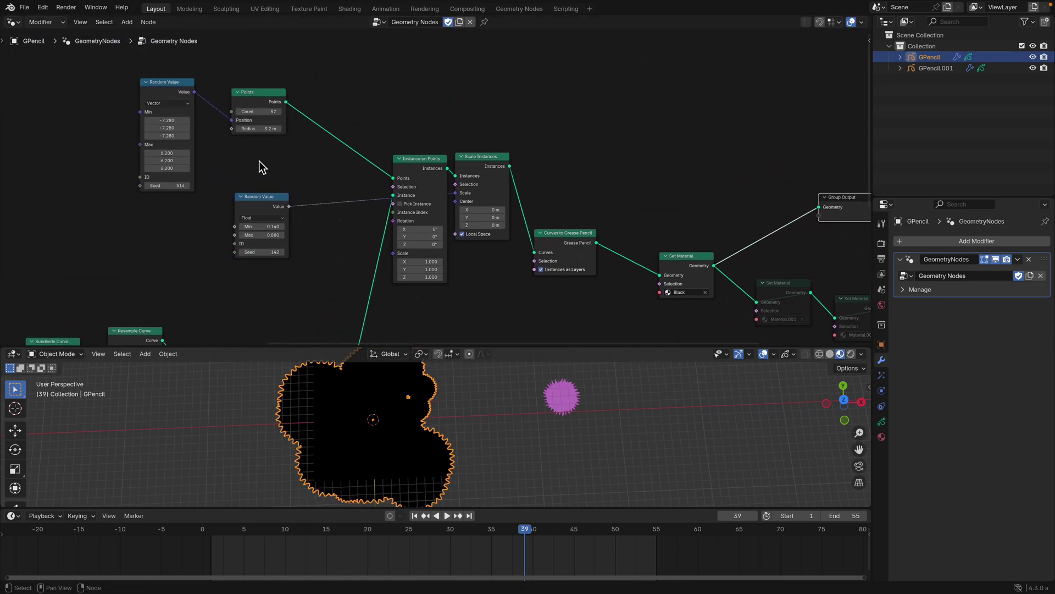
Set the Points node's count to 3, view the shapes from the top, and raise the count to 10.
{"action": "double_click", "coordinate": [259, 112]}
{"action": "type", "text": "3"}
{"action": "key", "text": "Return"}
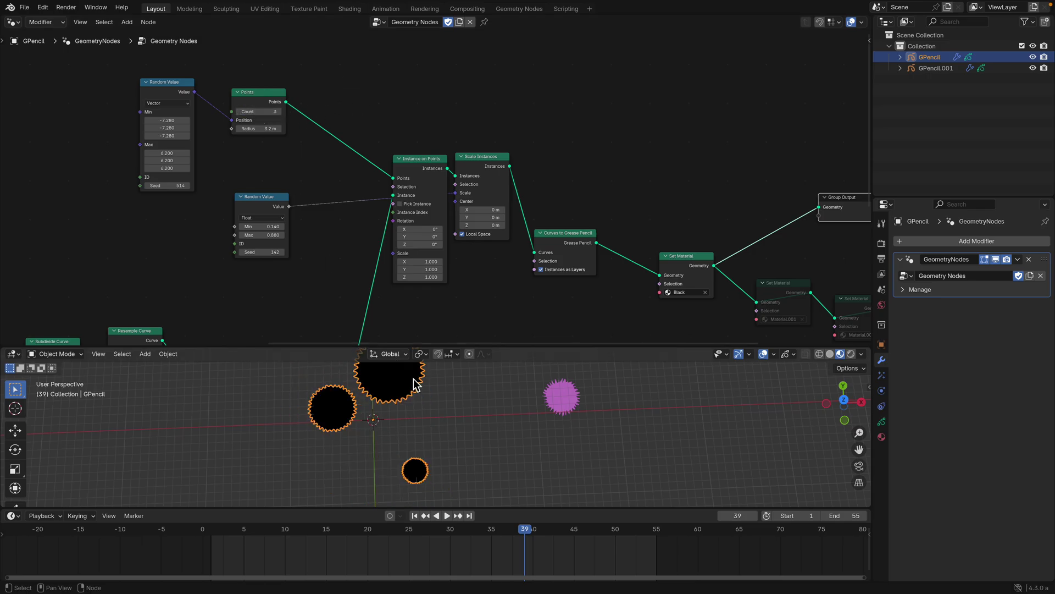
{"action": "left_click", "coordinate": [844, 400]}
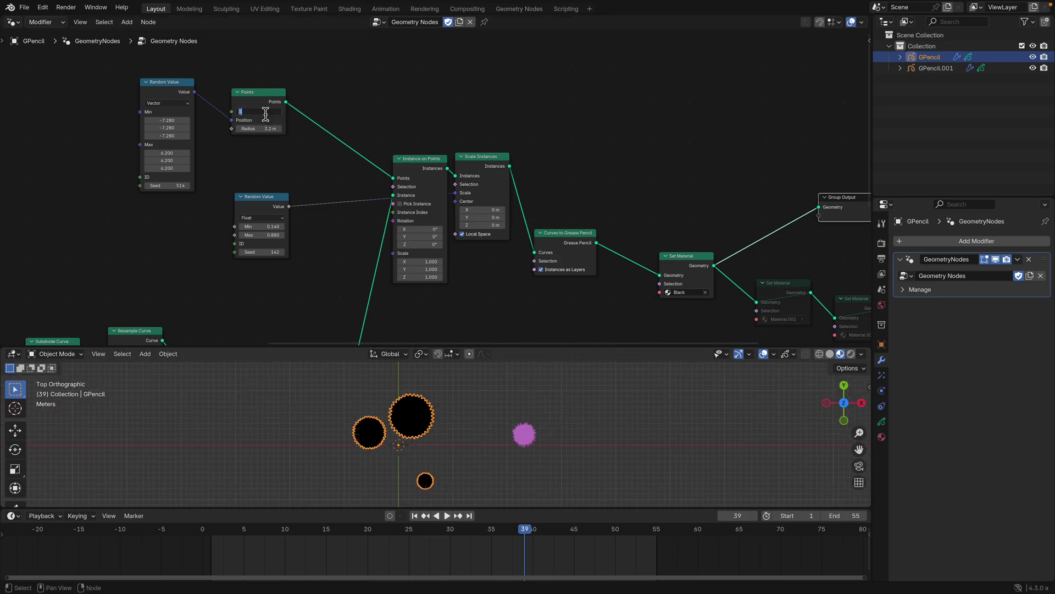
{"action": "type", "text": "10"}
{"action": "key", "text": "Return"}
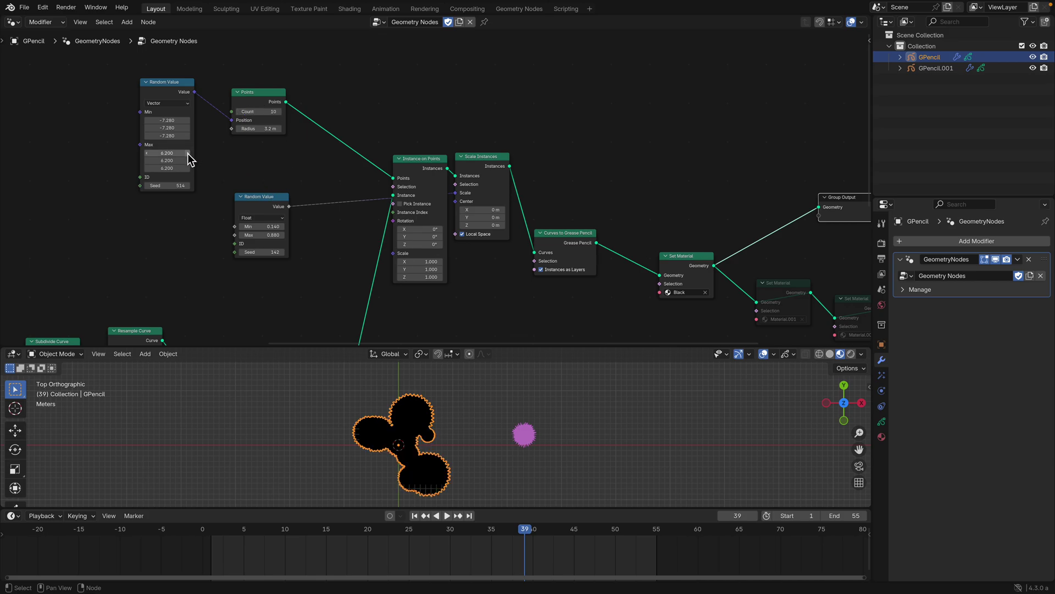
Set the vector Random Value node's seed to 650 and enlarge the 3D viewport to view the scattered shapes at an angle.
{"action": "mouse_move", "coordinate": [173, 188]}
{"action": "left_mouse_down"}
{"action": "mouse_move", "coordinate": [214, 188]}
{"action": "mouse_move", "coordinate": [174, 188]}
{"action": "left_mouse_up"}
{"action": "middle_click_drag", "start_coordinate": [385, 407], "coordinate": [440, 426]}
{"action": "scroll", "coordinate": [440, 422], "scroll_direction": "up", "scroll_amount": 1}
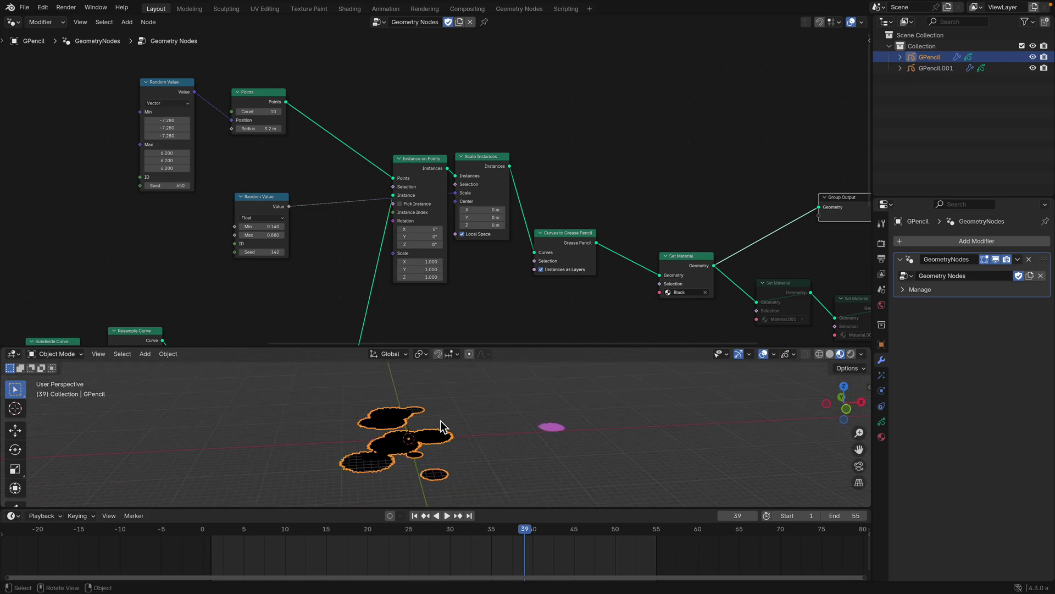
{"action": "left_click_drag", "start_coordinate": [468, 346], "coordinate": [459, 267]}
{"action": "middle_click_drag", "start_coordinate": [450, 376], "coordinate": [423, 440]}
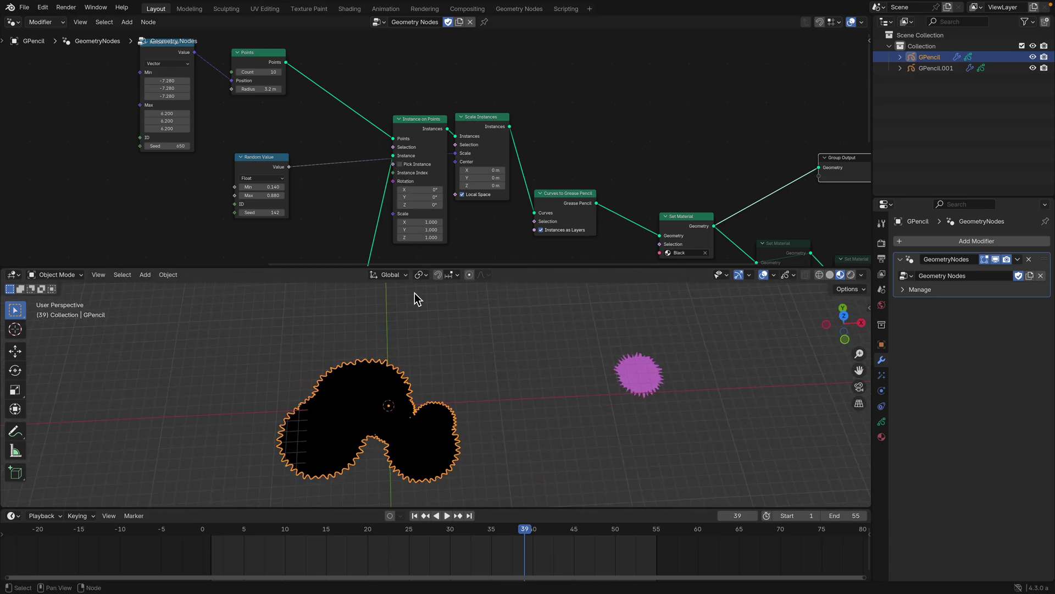
{"action": "scroll", "coordinate": [420, 379], "scroll_direction": "down", "scroll_amount": 2}
{"action": "middle_click_drag", "start_coordinate": [448, 384], "coordinate": [454, 359]}
Set the float Random Value node's seed to 326 and reposition the node below the Points node.
{"action": "left_click_drag", "start_coordinate": [274, 158], "coordinate": [274, 131]}
{"action": "middle_click_drag", "start_coordinate": [307, 131], "coordinate": [311, 160]}
{"action": "left_click", "coordinate": [410, 150]}
{"action": "left_click", "coordinate": [409, 150]}
{"action": "left_click", "coordinate": [410, 150]}
{"action": "left_click", "coordinate": [409, 150]}
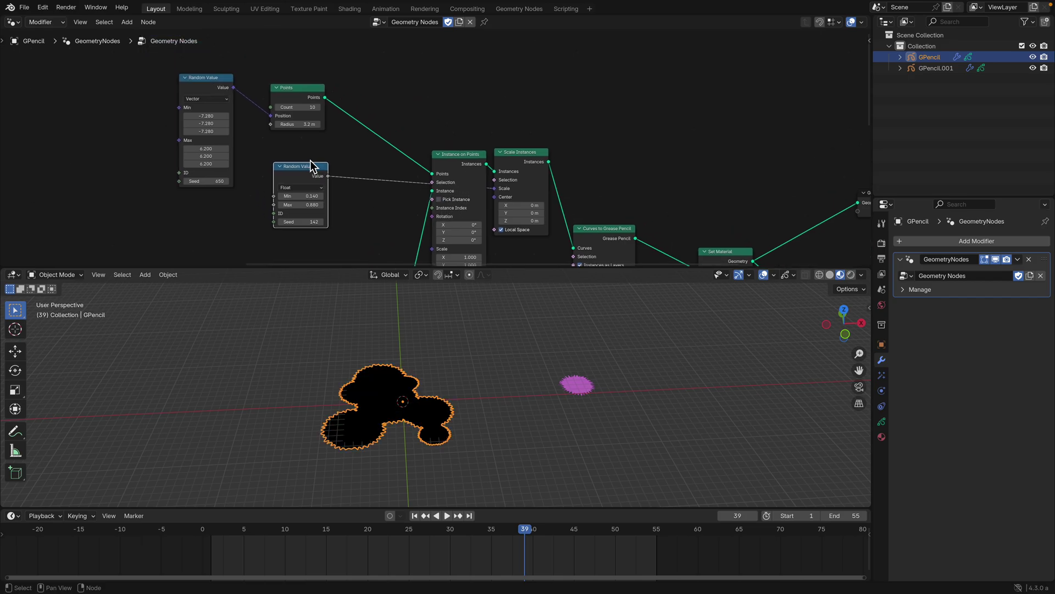
{"action": "left_click_drag", "start_coordinate": [302, 222], "coordinate": [371, 222]}
{"action": "left_click_drag", "start_coordinate": [334, 173], "coordinate": [347, 205]}
Space out the Scale Instances, Instance on Points and Curves to Grease Pencil nodes of the instancing branch.
{"action": "left_click_drag", "start_coordinate": [537, 160], "coordinate": [542, 154]}
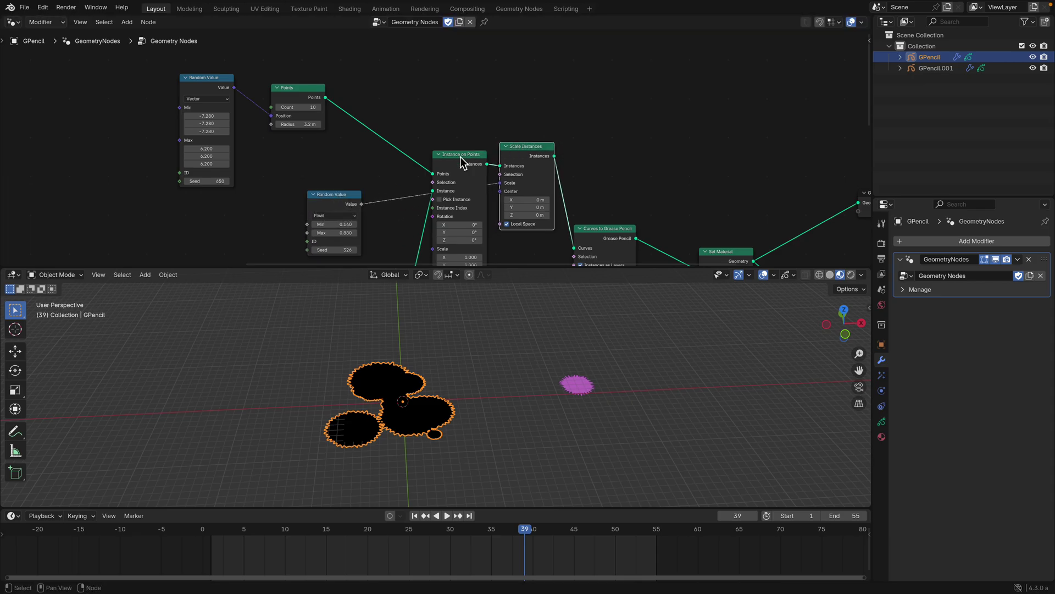
{"action": "left_click_drag", "start_coordinate": [460, 160], "coordinate": [447, 105]}
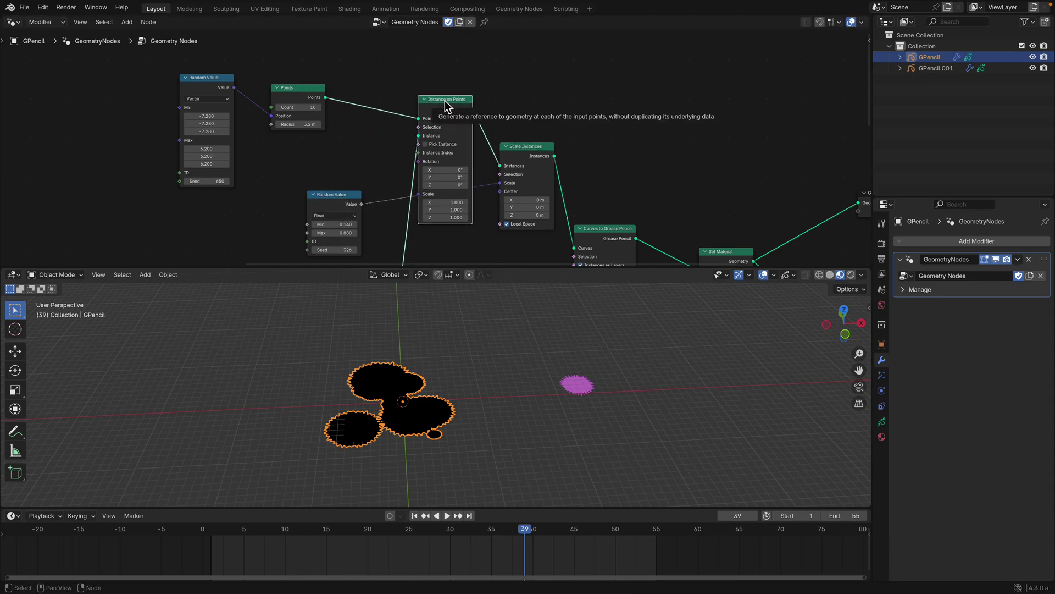
{"action": "scroll", "coordinate": [447, 140], "scroll_direction": "down", "scroll_amount": 1}
{"action": "middle_click_drag", "start_coordinate": [447, 140], "coordinate": [407, 113]}
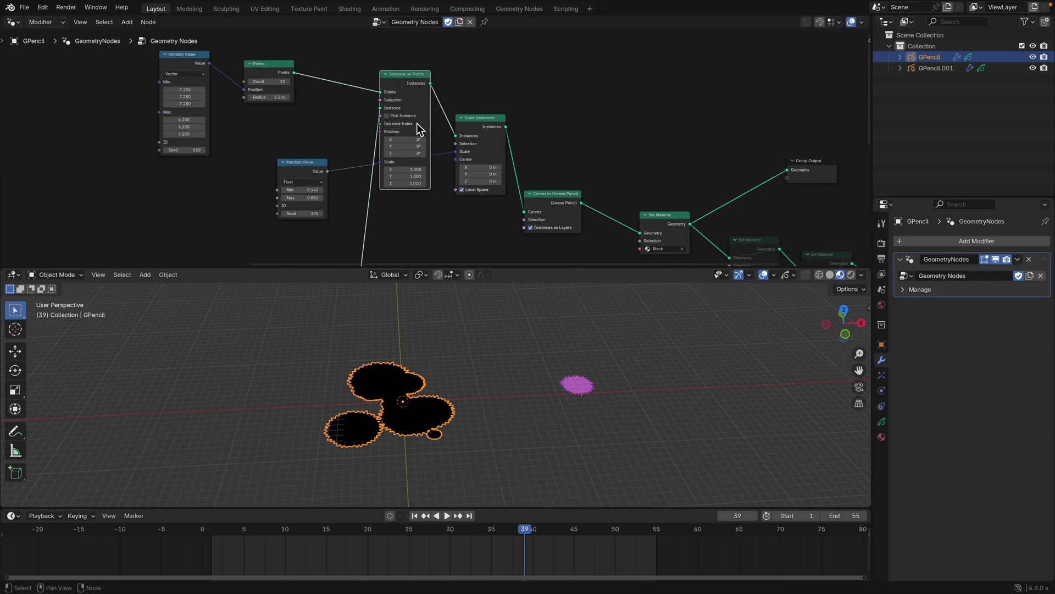
{"action": "left_click_drag", "start_coordinate": [560, 198], "coordinate": [563, 201]}
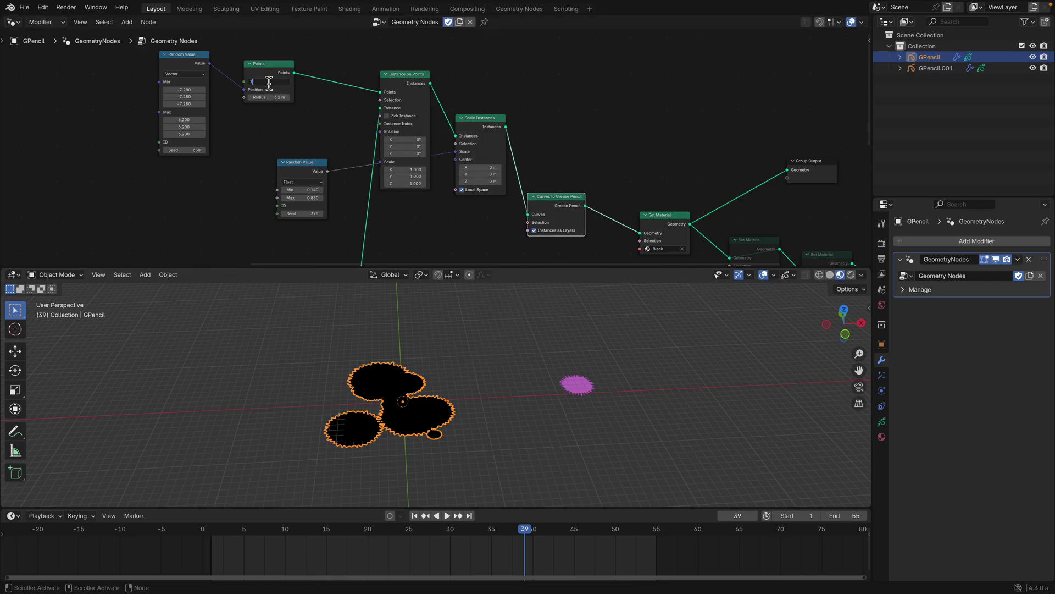
Set the Points node's count to 25 and the vector Random Value node's seed to 796.
{"action": "type", "text": "5"}
{"action": "key", "text": "Return"}
{"action": "scroll", "coordinate": [258, 82], "scroll_direction": "up", "scroll_amount": 2}
{"action": "middle_click_drag", "start_coordinate": [142, 101], "coordinate": [171, 130]}
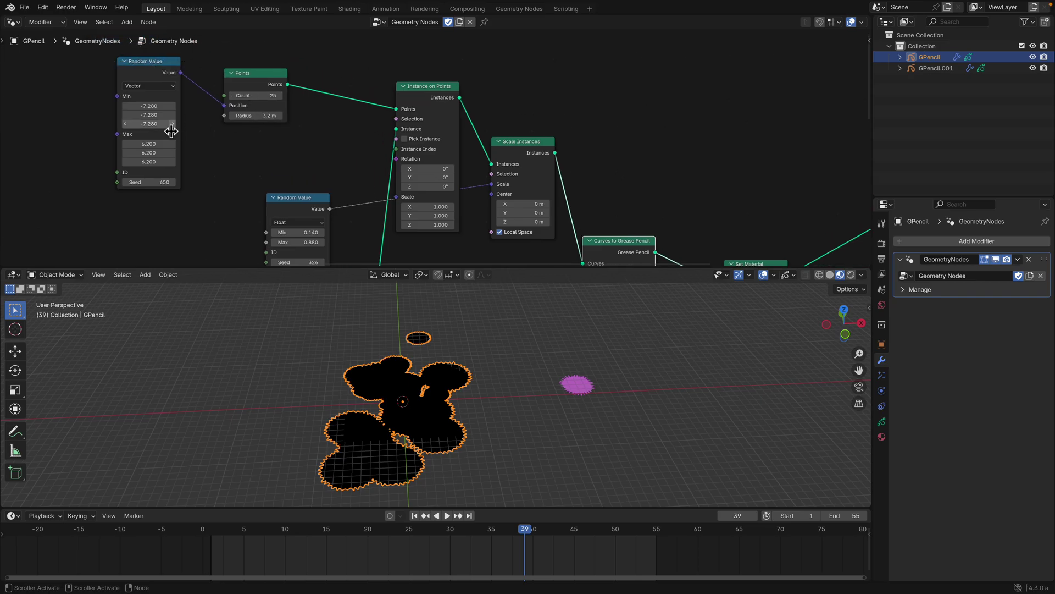
{"action": "left_click_drag", "start_coordinate": [143, 183], "coordinate": [209, 183]}
Save the file and move the instancing branch's Curves to Grease Pencil node up to examine its Instances as Layers option.
{"action": "scroll", "coordinate": [438, 195], "scroll_direction": "down", "scroll_amount": 1}
{"action": "middle_click_drag", "start_coordinate": [438, 196], "coordinate": [320, 97]}
{"action": "key", "text": "ctrl+s"}
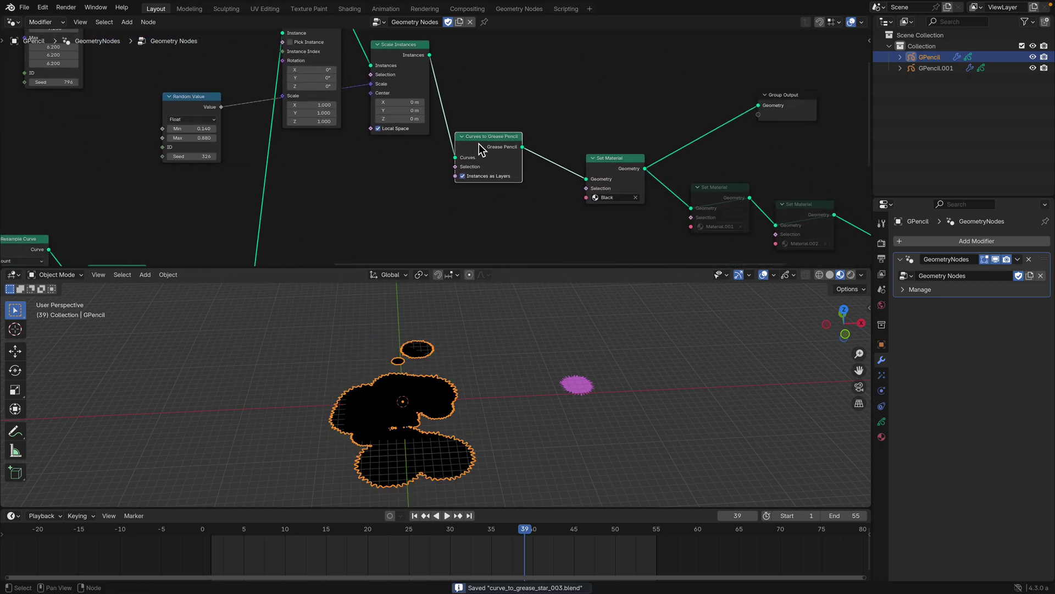
{"action": "left_click_drag", "start_coordinate": [488, 139], "coordinate": [493, 124]}
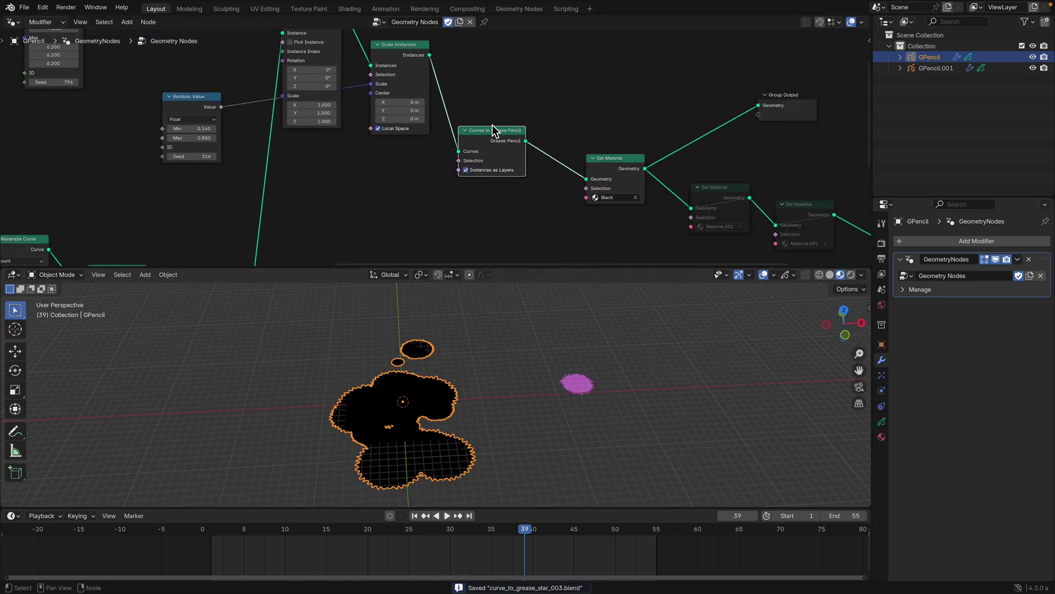
{"action": "scroll", "coordinate": [498, 195], "scroll_direction": "up", "scroll_amount": 2}
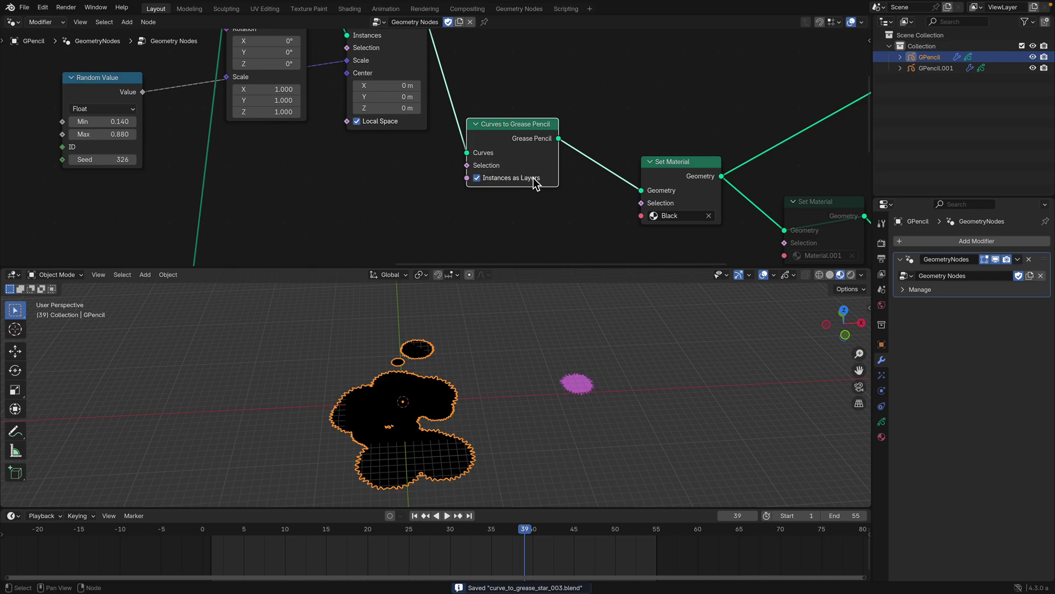
{"action": "scroll", "coordinate": [537, 181], "scroll_direction": "down", "scroll_amount": 2}
Nudge the Black Set Material node up and show the material slots of the GPencil object.
{"action": "middle_click_drag", "start_coordinate": [583, 180], "coordinate": [468, 173]}
{"action": "left_click_drag", "start_coordinate": [542, 159], "coordinate": [535, 152]}
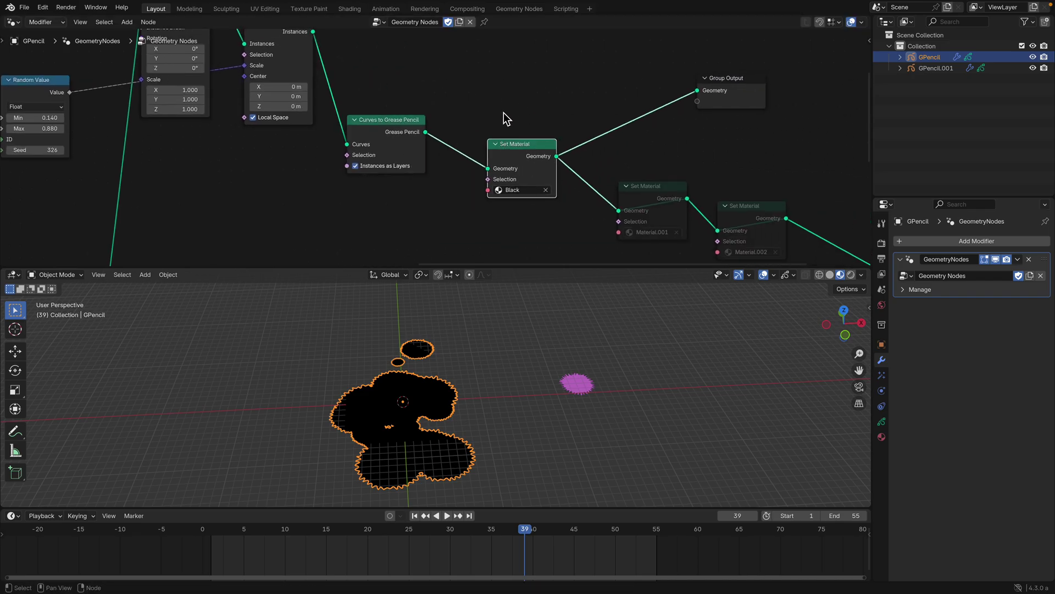
{"action": "middle_click_drag", "start_coordinate": [531, 151], "coordinate": [490, 145]}
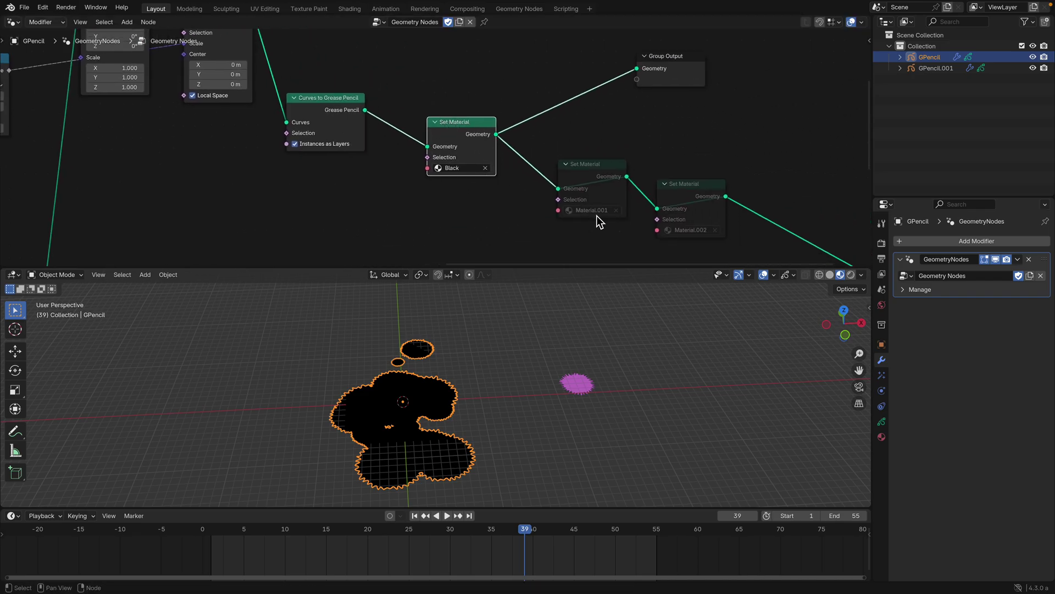
{"action": "left_click", "coordinate": [882, 437]}
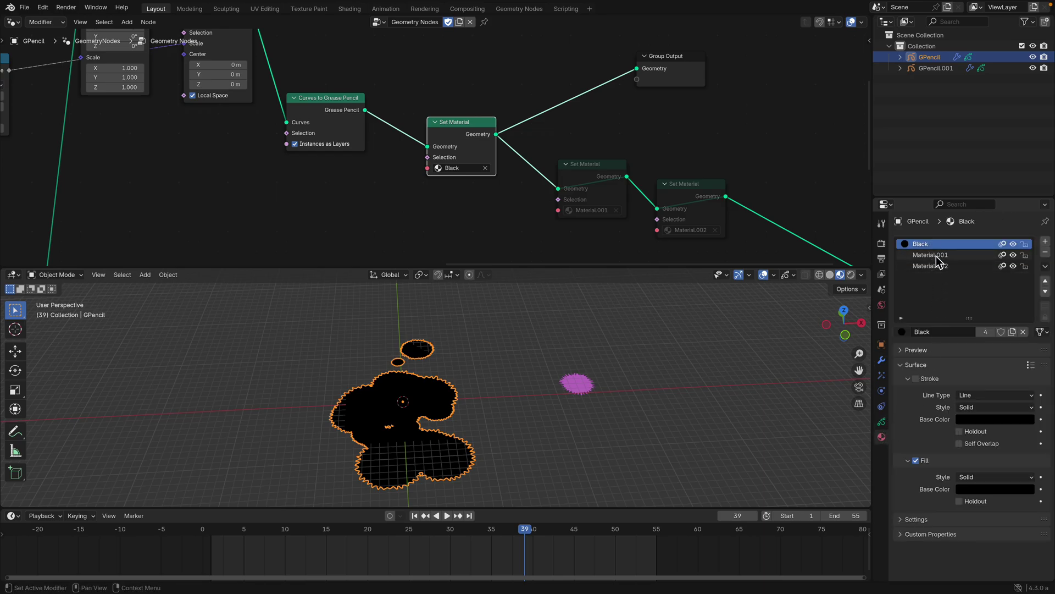
Move the muted Material.001 and Material.002 Set Material nodes up and bring the Set Material Index node beside them.
{"action": "left_click_drag", "start_coordinate": [601, 169], "coordinate": [597, 156]}
{"action": "left_click_drag", "start_coordinate": [707, 195], "coordinate": [704, 188]}
{"action": "middle_click_drag", "start_coordinate": [703, 189], "coordinate": [472, 160]}
{"action": "left_click_drag", "start_coordinate": [670, 222], "coordinate": [569, 175]}
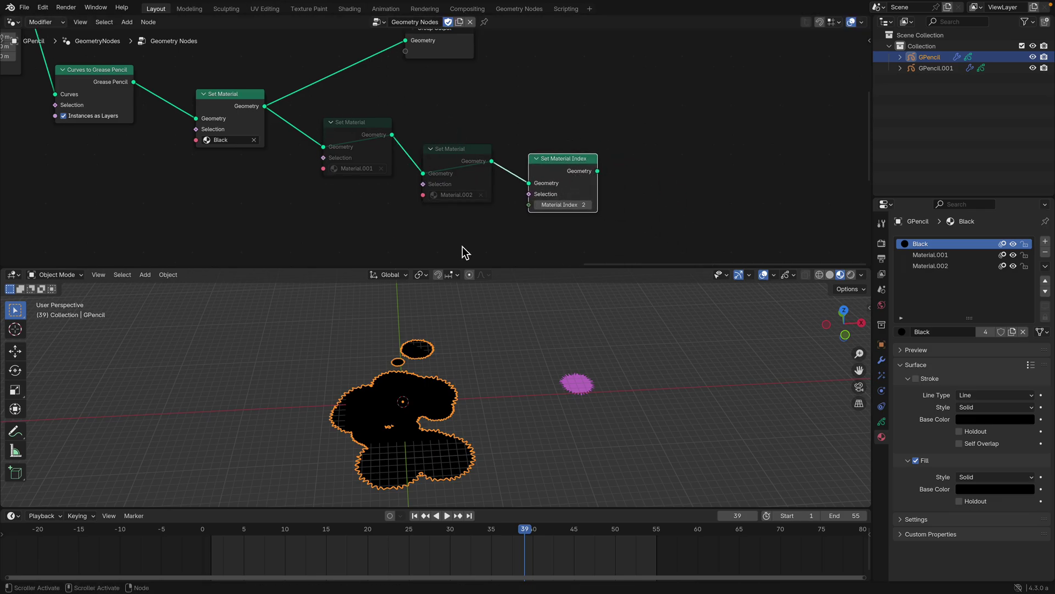
Move the Group Output node farther along the tree and nudge the Black Set Material node up.
{"action": "scroll", "coordinate": [459, 182], "scroll_direction": "down", "scroll_amount": 3}
{"action": "middle_click_drag", "start_coordinate": [468, 168], "coordinate": [562, 187]}
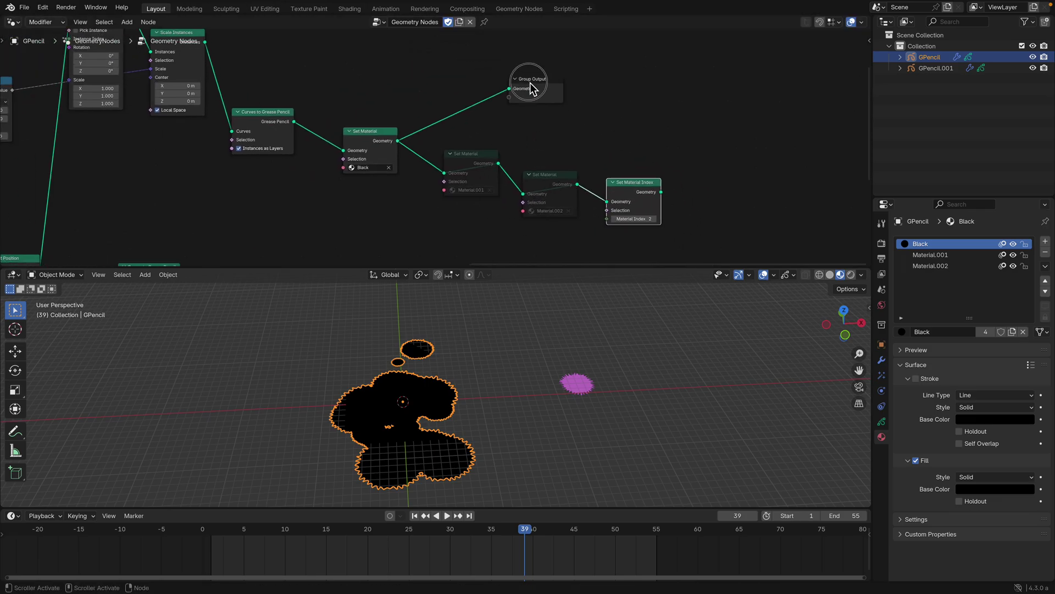
{"action": "left_click_drag", "start_coordinate": [529, 82], "coordinate": [602, 70]}
{"action": "left_click_drag", "start_coordinate": [377, 148], "coordinate": [389, 124]}
{"action": "scroll", "coordinate": [389, 124], "scroll_direction": "up", "scroll_amount": 2}
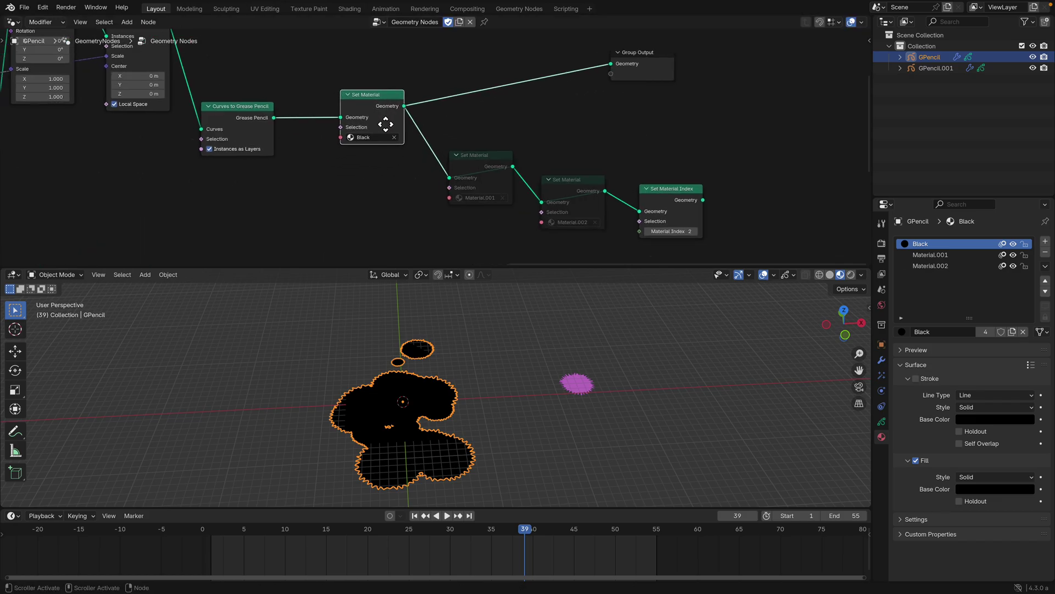
Examine the Fill settings of the Black material and view the filled shapes from a higher angle.
{"action": "left_click", "coordinate": [925, 460]}
{"action": "left_click", "coordinate": [917, 461]}
{"action": "left_click", "coordinate": [916, 461]}
{"action": "left_click", "coordinate": [909, 461]}
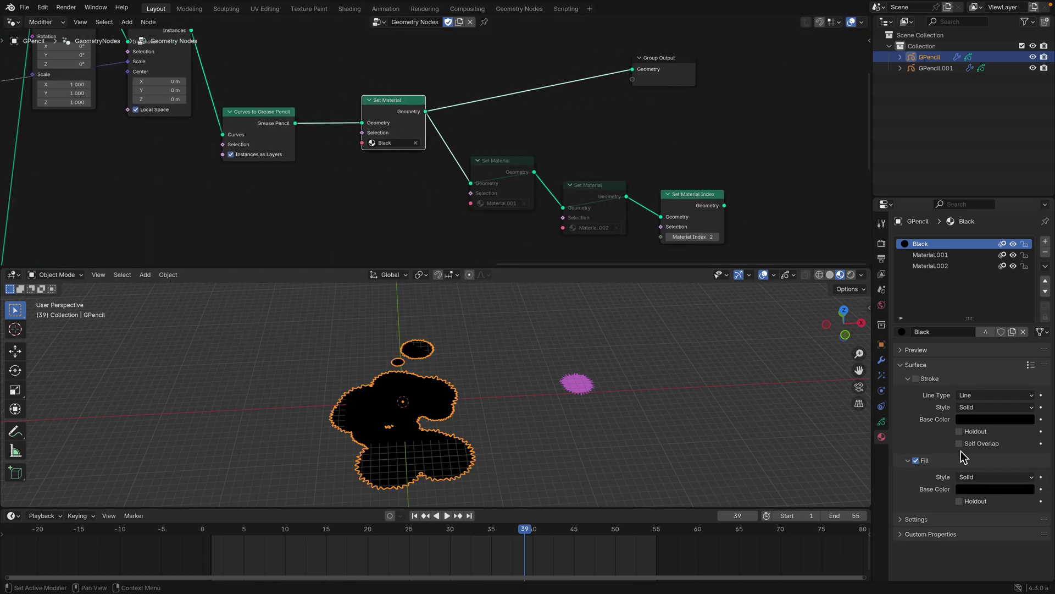
{"action": "mouse_move", "coordinate": [506, 381]}
{"action": "middle_mouse_down"}
{"action": "mouse_move", "coordinate": [480, 426]}
{"action": "mouse_move", "coordinate": [383, 387]}
{"action": "middle_mouse_up"}
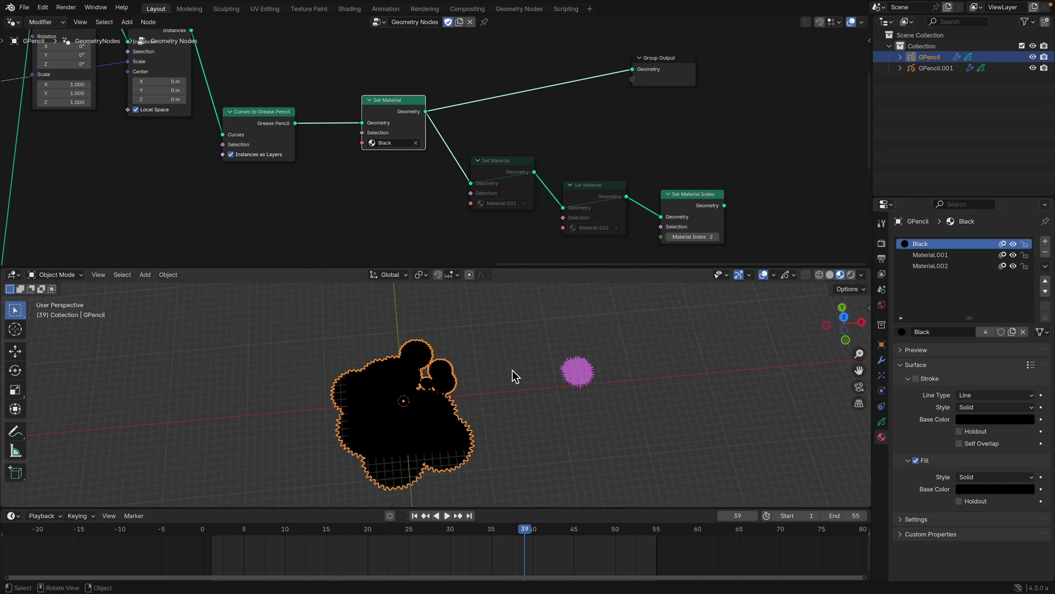
Save the file and duplicate the GPencil object, placing the copy beside the original along negative X.
{"action": "key", "text": "ctrl+s"}
{"action": "key", "text": "shift+d"}
{"action": "left_click", "coordinate": [299, 397]}
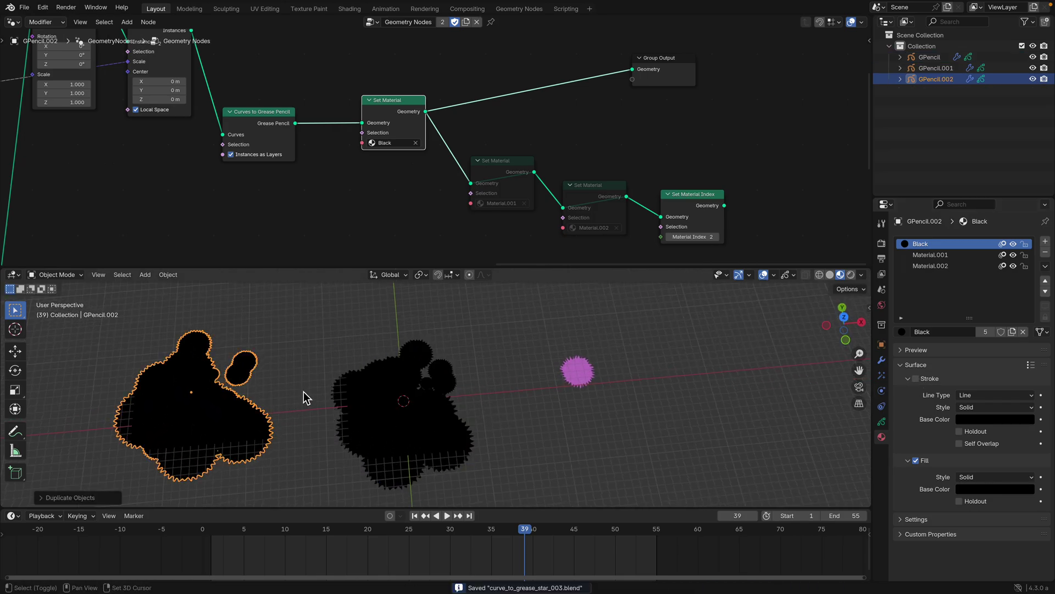
{"action": "middle_click_drag", "start_coordinate": [303, 396], "coordinate": [364, 401], "text": "shift"}
Apply the Geometry Nodes modifier on the duplicated GPencil.002 object.
{"action": "left_click", "coordinate": [882, 361]}
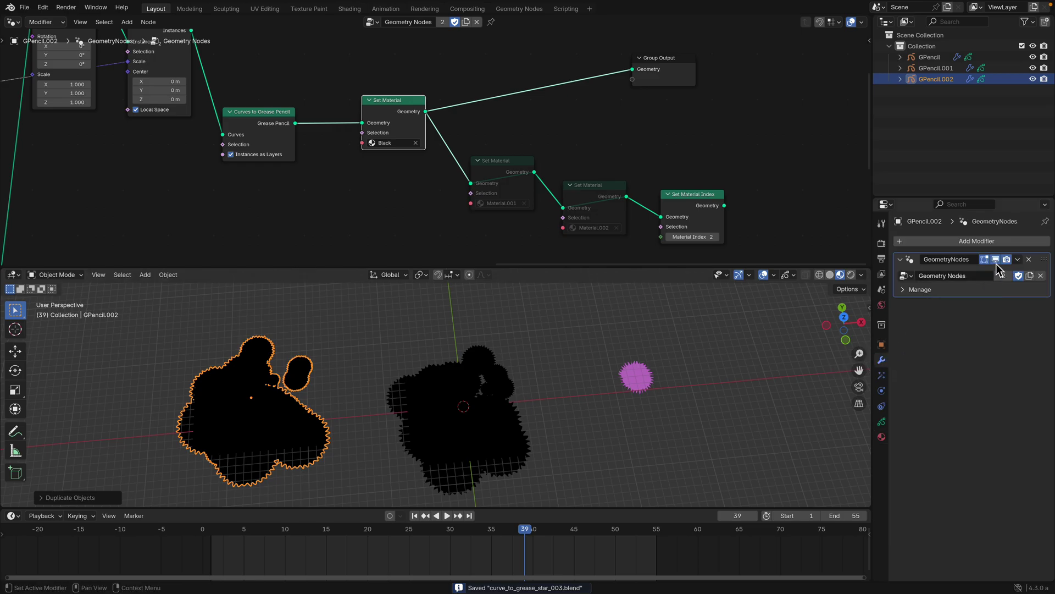
{"action": "left_click", "coordinate": [1016, 259]}
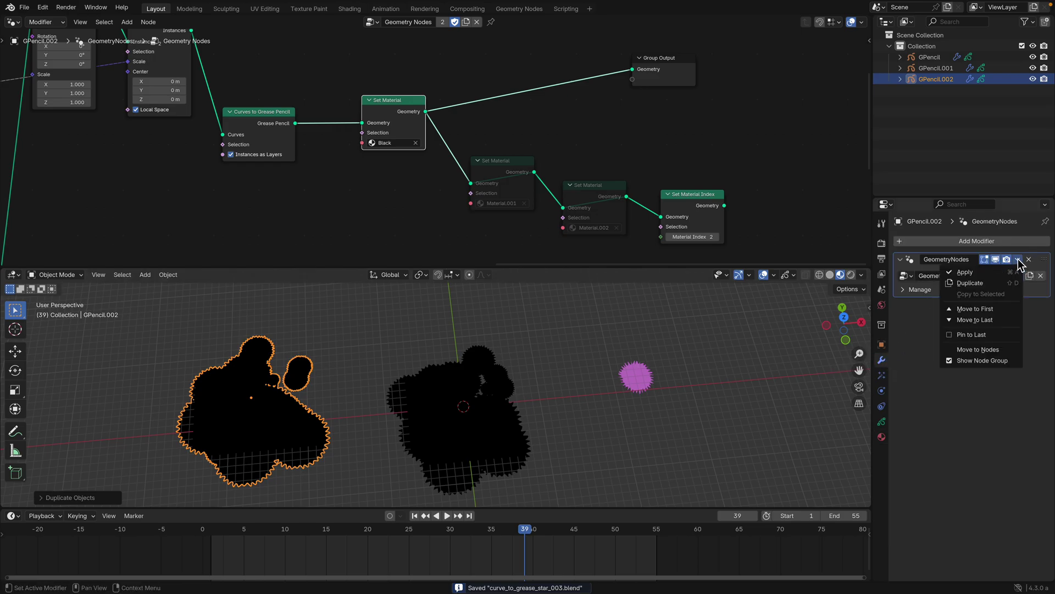
{"action": "left_click", "coordinate": [972, 272]}
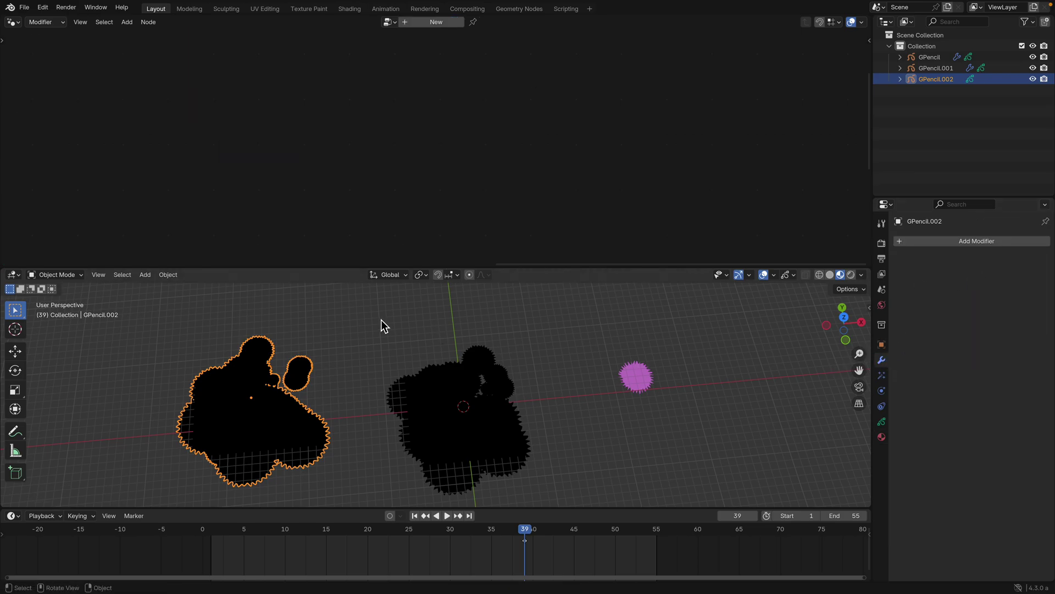
Show the grease pencil layers of GPencil.002 and look through the whole list.
{"action": "left_click", "coordinate": [273, 386]}
{"action": "left_click", "coordinate": [882, 422]}
{"action": "scroll", "coordinate": [933, 405], "scroll_direction": "down", "scroll_amount": 10}
{"action": "scroll", "coordinate": [935, 396], "scroll_direction": "up", "scroll_amount": 9}
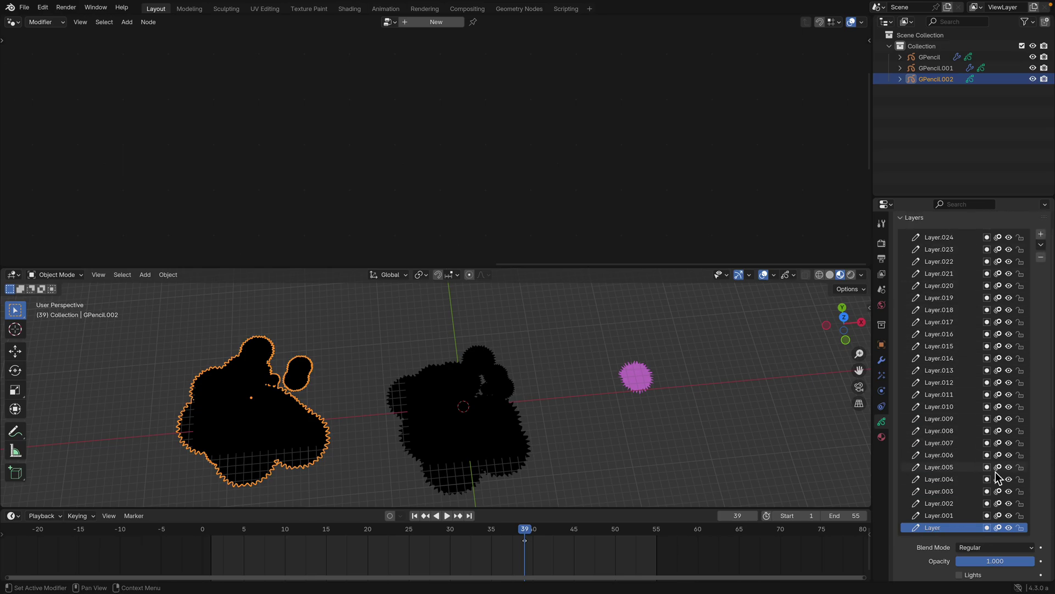
{"action": "scroll", "coordinate": [1010, 520], "scroll_direction": "up", "scroll_amount": 2}
Toggle the visibility of the lowest layer off and on to compare, and review the layer list again.
{"action": "left_click", "coordinate": [1009, 526]}
{"action": "left_click", "coordinate": [1010, 526]}
{"action": "left_click", "coordinate": [1010, 526]}
{"action": "left_click", "coordinate": [1010, 526]}
{"action": "left_click", "coordinate": [1010, 526]}
{"action": "middle_click_drag", "start_coordinate": [345, 381], "coordinate": [337, 372]}
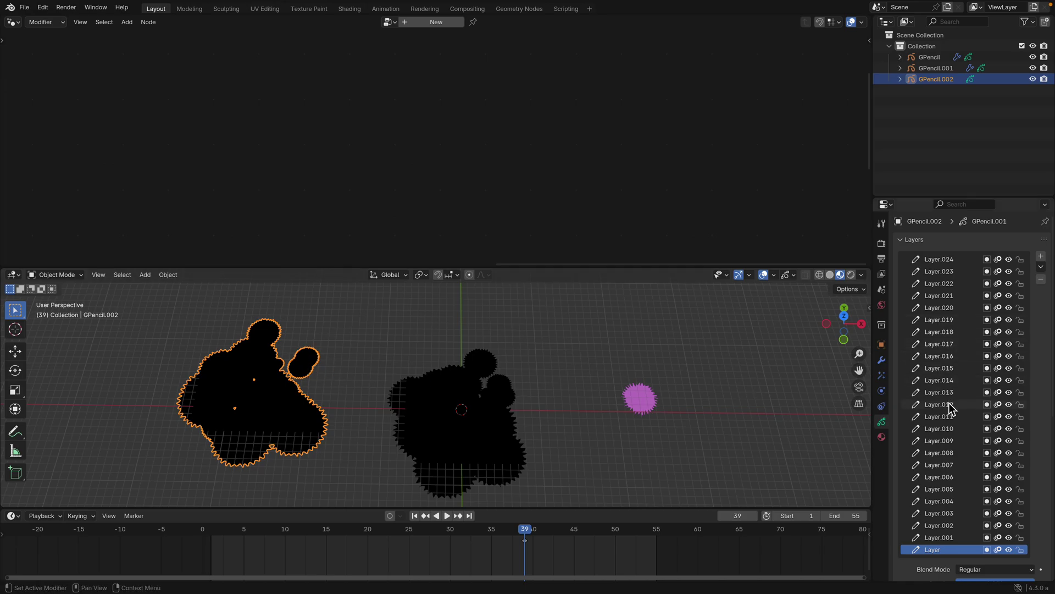
{"action": "scroll", "coordinate": [951, 408], "scroll_direction": "down", "scroll_amount": 5}
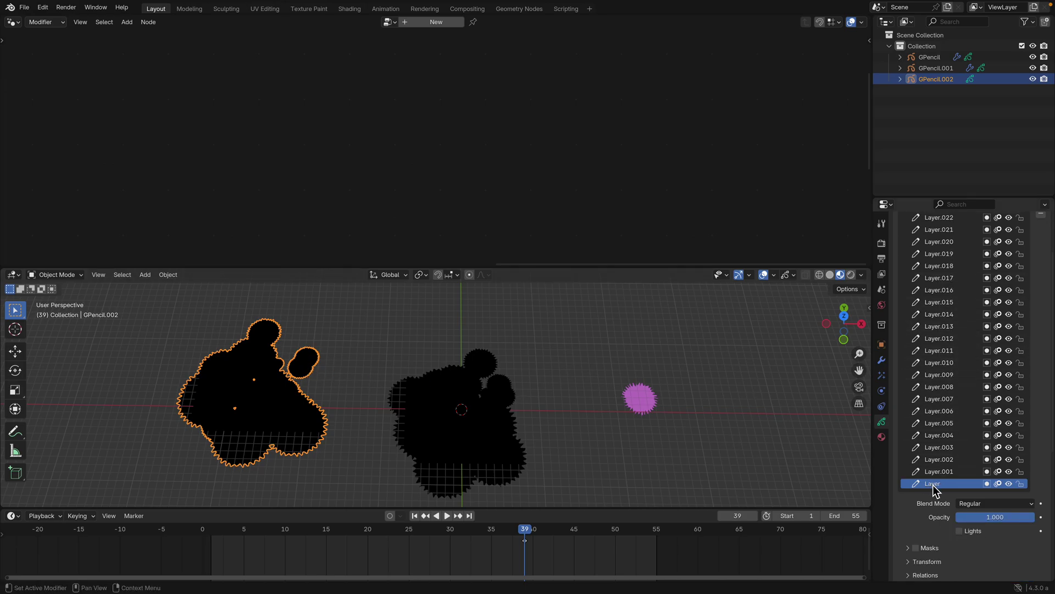
{"action": "scroll", "coordinate": [934, 363], "scroll_direction": "up", "scroll_amount": 5}
{"action": "scroll", "coordinate": [935, 351], "scroll_direction": "down", "scroll_amount": 3}
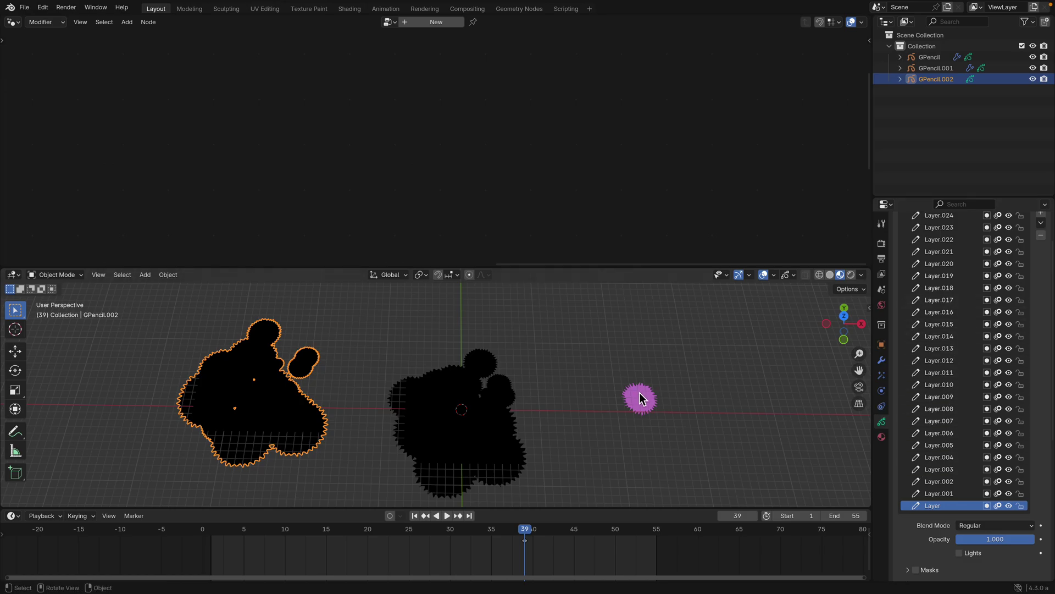
Add a Geometry Nodes modifier to GPencil.002 and assign the Layer Delete node group.
{"action": "left_click", "coordinate": [883, 360]}
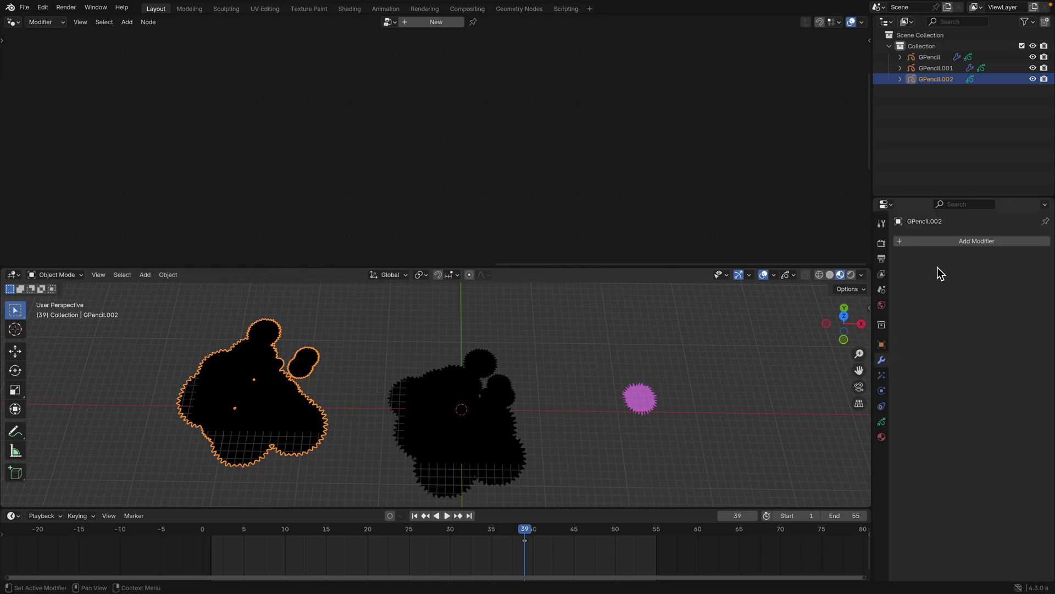
{"action": "left_click", "coordinate": [921, 240]}
{"action": "left_click", "coordinate": [904, 254]}
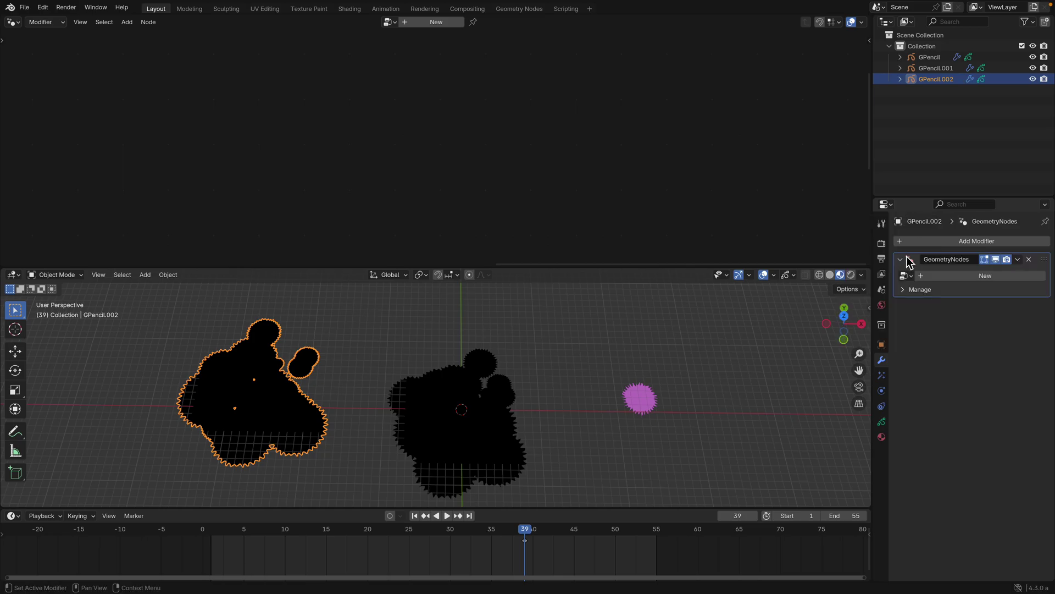
{"action": "left_click", "coordinate": [908, 276]}
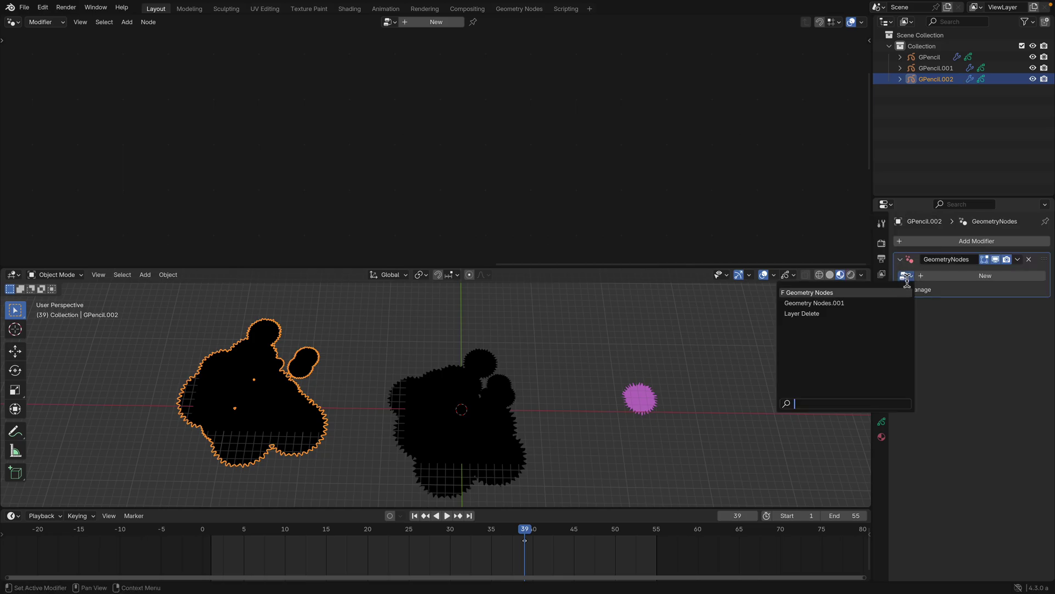
{"action": "left_click", "coordinate": [803, 314]}
Play and scrub the animation to frame 26 and bring the Layer Delete node tree into view.
{"action": "key", "text": "space"}
{"action": "left_click_drag", "start_coordinate": [216, 525], "coordinate": [342, 531]}
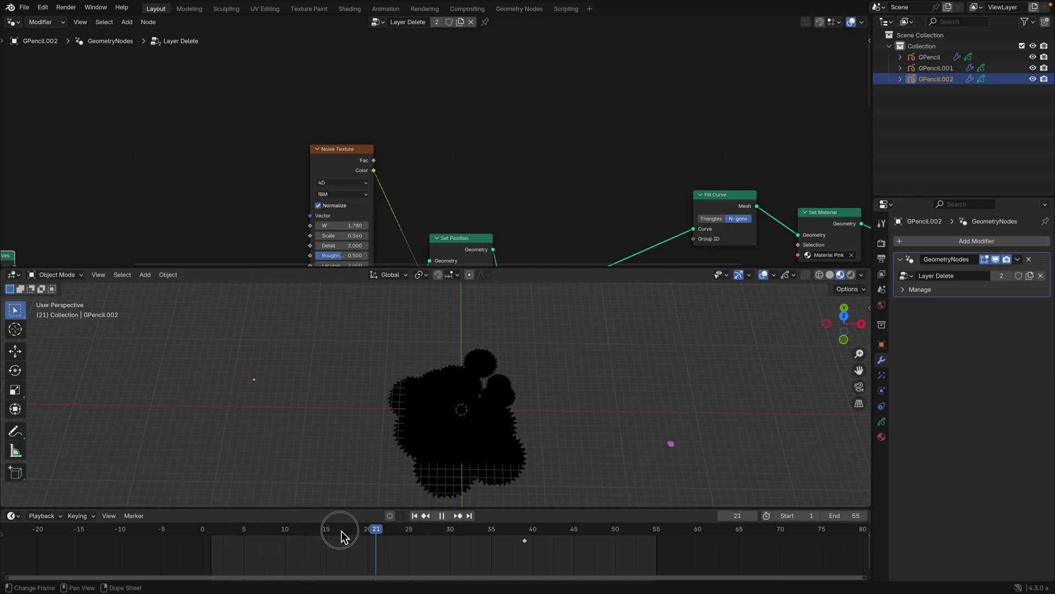
{"action": "mouse_move", "coordinate": [403, 516]}
{"action": "left_mouse_down"}
{"action": "mouse_move", "coordinate": [394, 522]}
{"action": "mouse_move", "coordinate": [417, 523]}
{"action": "left_mouse_up"}
{"action": "key", "text": "space"}
{"action": "scroll", "coordinate": [401, 157], "scroll_direction": "down", "scroll_amount": 3}
{"action": "middle_click_drag", "start_coordinate": [410, 192], "coordinate": [455, 120]}
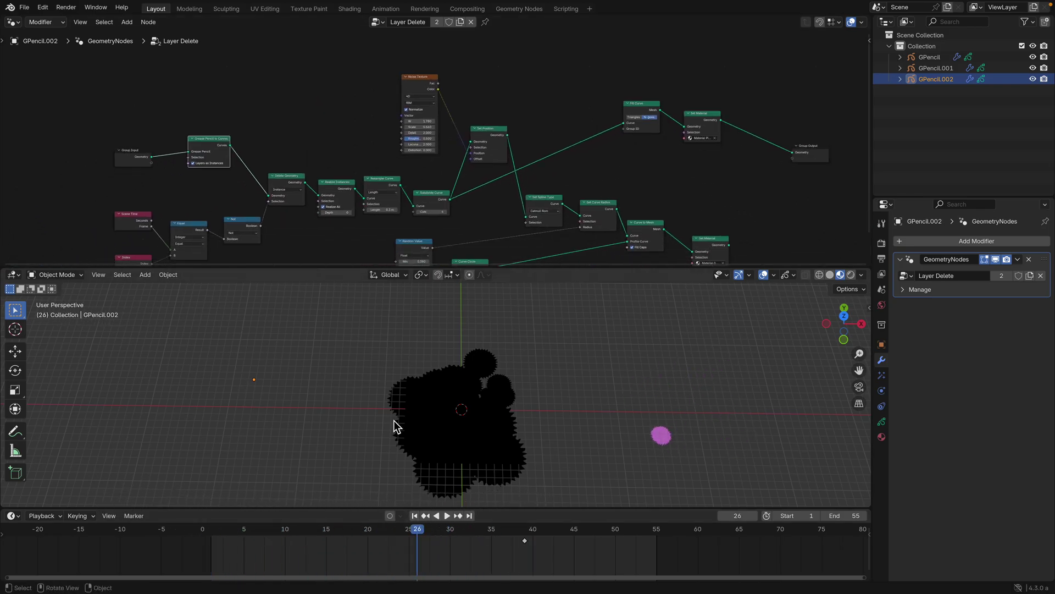
Move the black GPencil object farther along negative X and replay the animation.
{"action": "left_click_drag", "start_coordinate": [285, 522], "coordinate": [475, 530]}
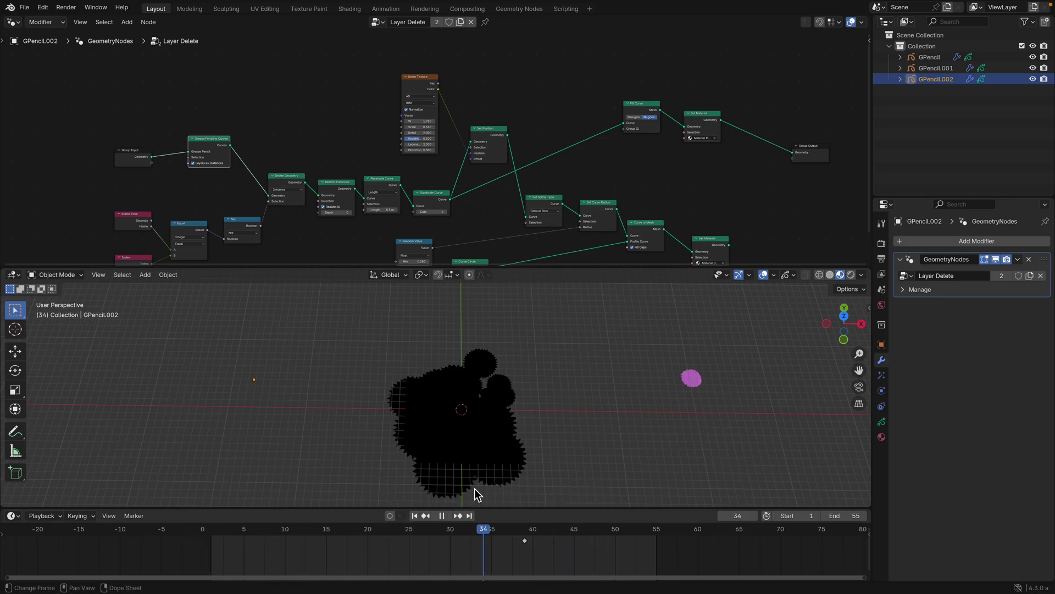
{"action": "scroll", "coordinate": [444, 412], "scroll_direction": "down", "scroll_amount": 5}
{"action": "left_click", "coordinate": [429, 403]}
{"action": "left_click_drag", "start_coordinate": [429, 403], "coordinate": [219, 381]}
{"action": "left_click_drag", "start_coordinate": [321, 523], "coordinate": [232, 505]}
{"action": "key", "text": "space"}
{"action": "key", "text": "space"}
Select the pink GPencil.001 object and inspect it at frame 20.
{"action": "left_click", "coordinate": [558, 387]}
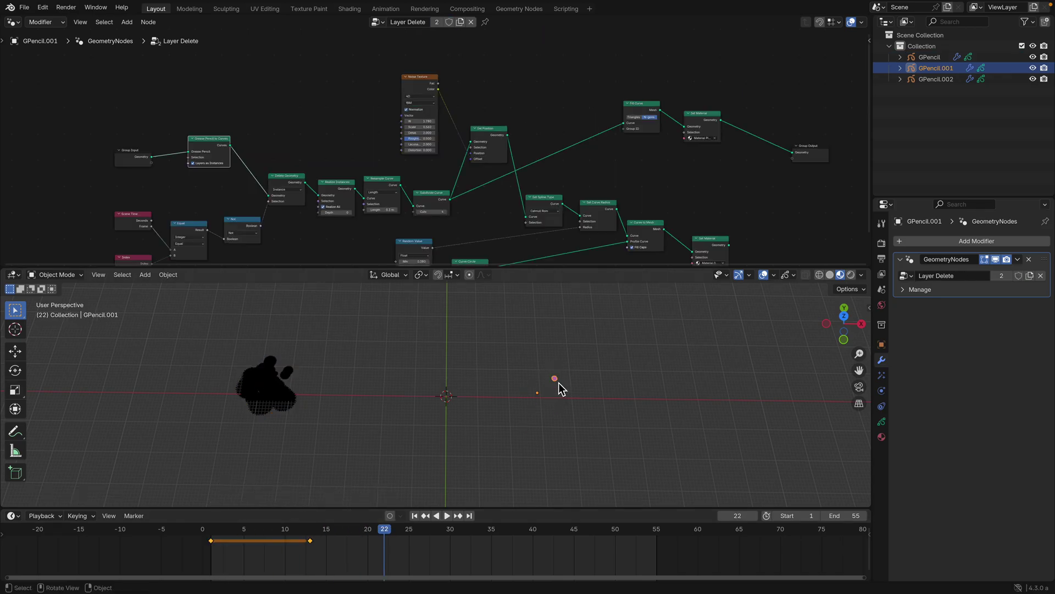
{"action": "left_click_drag", "start_coordinate": [288, 529], "coordinate": [368, 530]}
{"action": "scroll", "coordinate": [547, 409], "scroll_direction": "up", "scroll_amount": 3}
{"action": "left_click", "coordinate": [577, 387]}
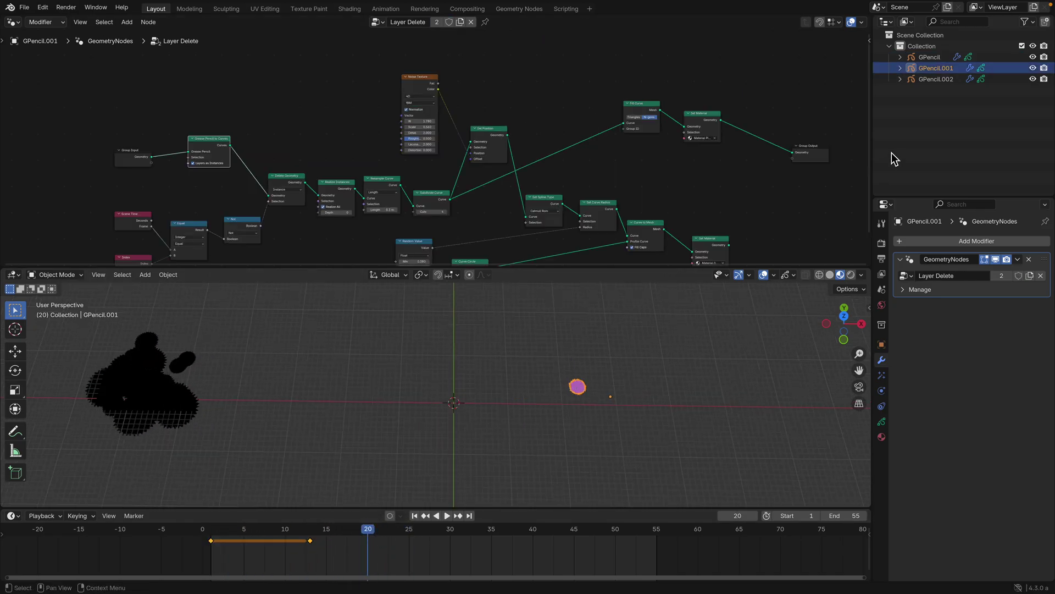
Move GPencil.002 between the black shape and the world origin, and delete its keyframe at frame 39.
{"action": "left_click", "coordinate": [937, 80]}
{"action": "key", "text": "g"}
{"action": "left_click", "coordinate": [388, 366]}
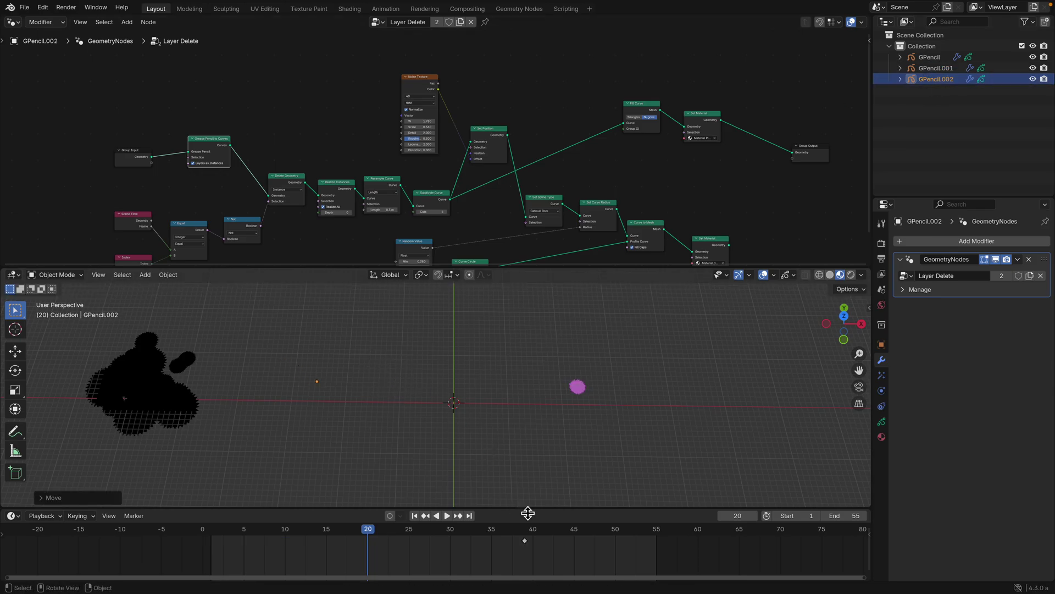
{"action": "left_click", "coordinate": [567, 530]}
{"action": "left_click_drag", "start_coordinate": [570, 533], "coordinate": [286, 529]}
{"action": "right_click", "coordinate": [534, 546]}
{"action": "left_click", "coordinate": [537, 544]}
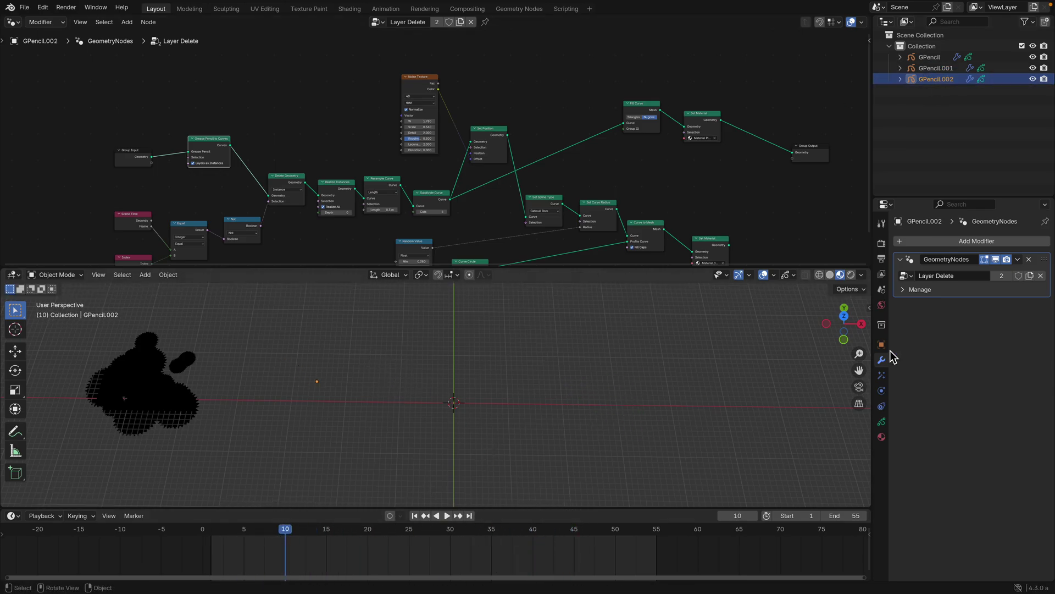
Enlarge the node editor and move the Grease Pencil to Curves node up near the Group Input.
{"action": "middle_click_drag", "start_coordinate": [404, 167], "coordinate": [421, 148]}
{"action": "left_click_drag", "start_coordinate": [331, 268], "coordinate": [330, 351]}
{"action": "middle_click_drag", "start_coordinate": [209, 166], "coordinate": [311, 166]}
{"action": "mouse_move", "coordinate": [151, 186]}
{"action": "left_mouse_down"}
{"action": "mouse_move", "coordinate": [160, 133]}
{"action": "mouse_move", "coordinate": [209, 129]}
{"action": "left_mouse_up"}
{"action": "scroll", "coordinate": [160, 133], "scroll_direction": "up", "scroll_amount": 2}
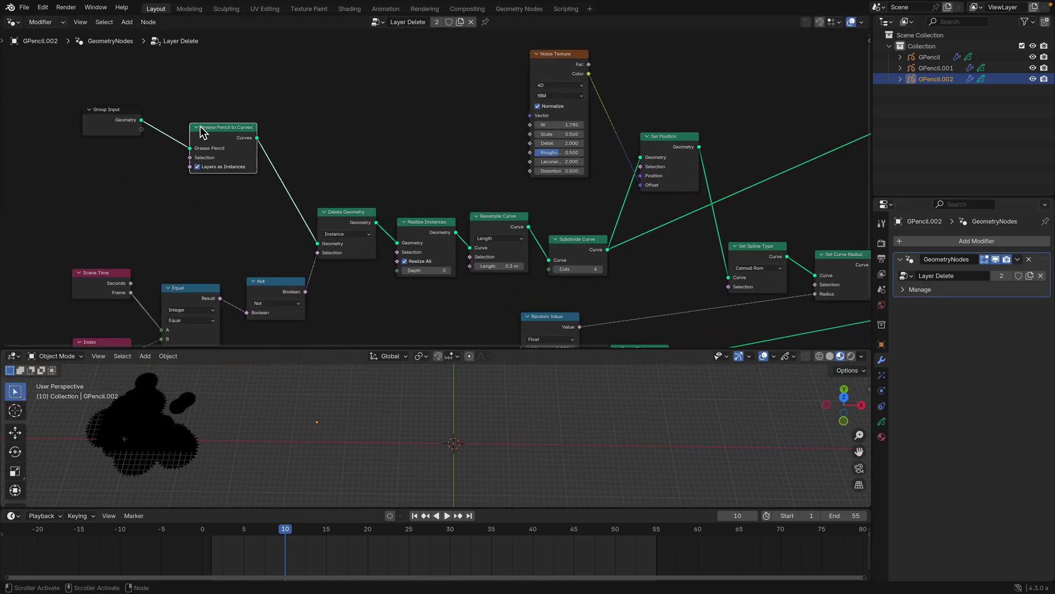
{"action": "left_click_drag", "start_coordinate": [235, 129], "coordinate": [253, 126]}
Nudge the Delete Geometry node up and examine the curve nodes that follow it.
{"action": "left_click_drag", "start_coordinate": [347, 212], "coordinate": [348, 197]}
{"action": "middle_click_drag", "start_coordinate": [377, 199], "coordinate": [294, 181]}
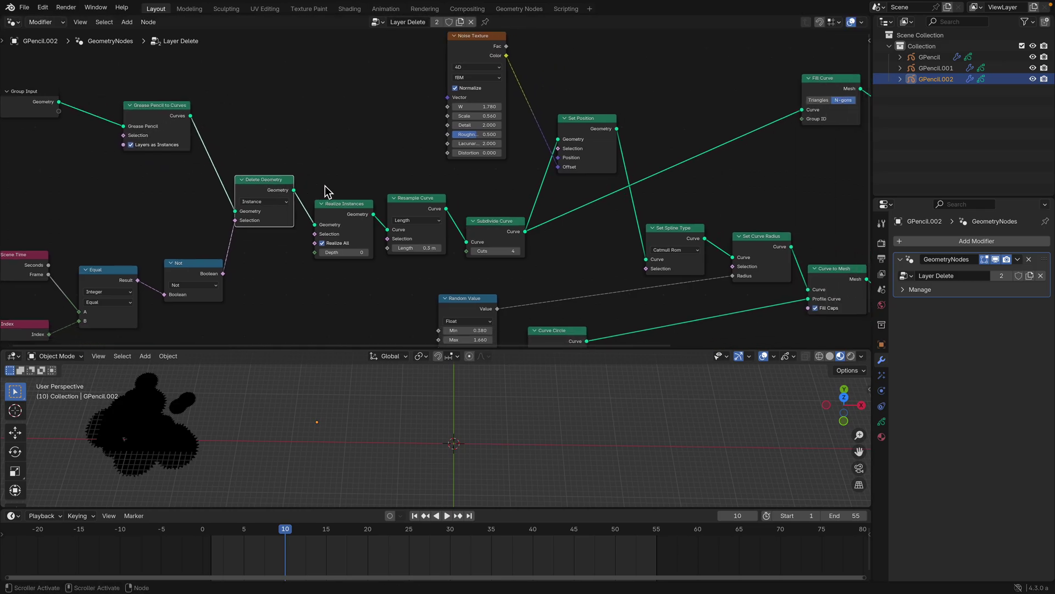
{"action": "middle_click_drag", "start_coordinate": [442, 211], "coordinate": [350, 186]}
{"action": "middle_click_drag", "start_coordinate": [517, 165], "coordinate": [360, 199]}
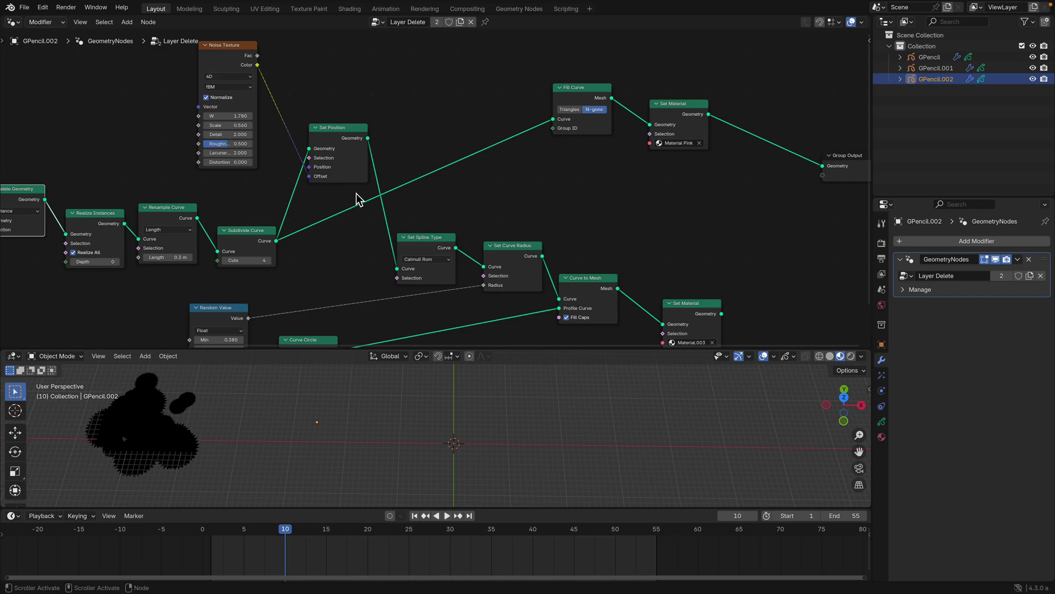
Bring the Fill Curve, Material Pink Set Material and Group Output nodes closer together.
{"action": "mouse_move", "coordinate": [576, 98]}
{"action": "left_mouse_down"}
{"action": "mouse_move", "coordinate": [561, 104]}
{"action": "mouse_move", "coordinate": [574, 102]}
{"action": "left_mouse_up"}
{"action": "left_click_drag", "start_coordinate": [680, 117], "coordinate": [665, 117]}
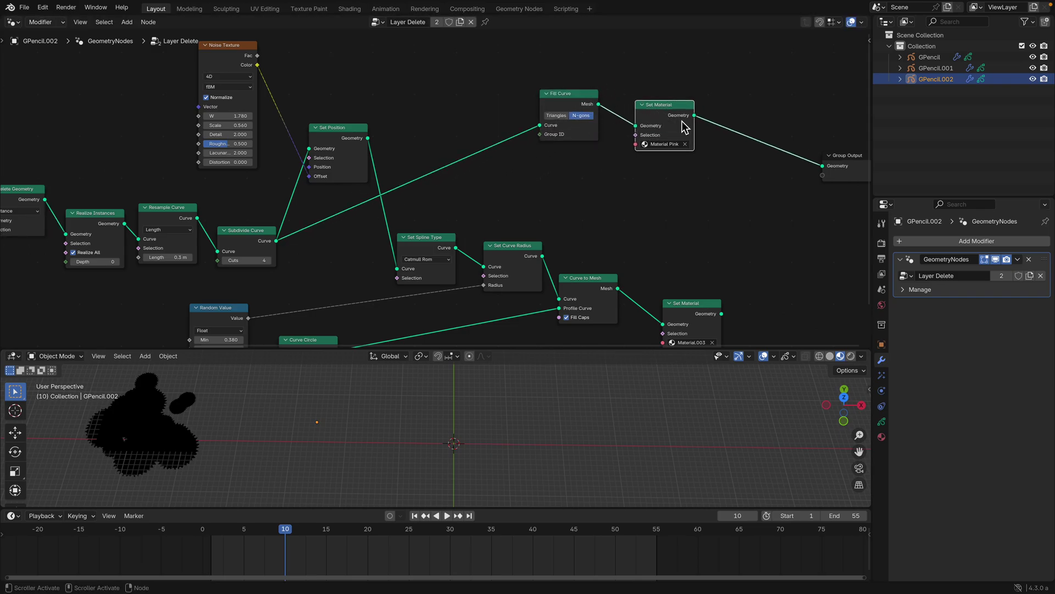
{"action": "left_click_drag", "start_coordinate": [853, 165], "coordinate": [765, 129]}
{"action": "middle_click_drag", "start_coordinate": [789, 131], "coordinate": [707, 143]}
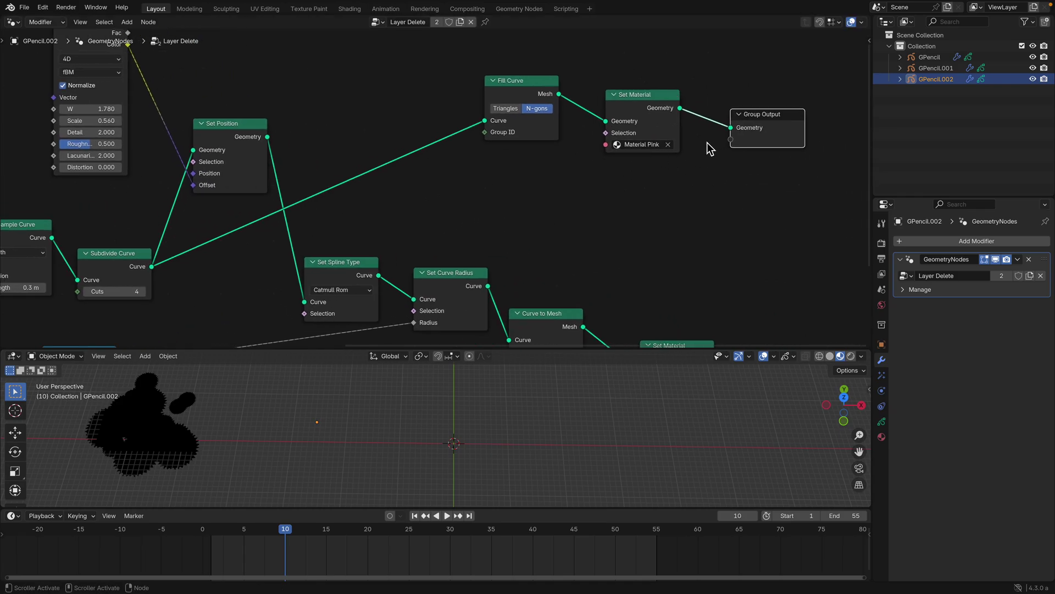
Play the animation, select GPencil.001, and inspect its layer cycling and node tree at frame 30.
{"action": "scroll", "coordinate": [470, 467], "scroll_direction": "down", "scroll_amount": 2}
{"action": "key", "text": "space"}
{"action": "key", "text": "space"}
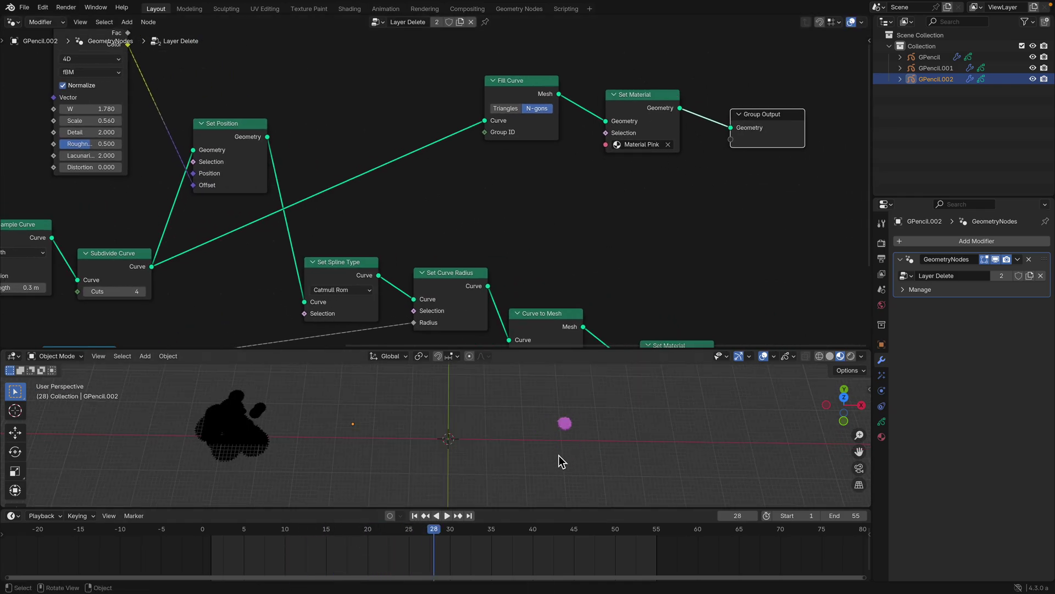
{"action": "left_click", "coordinate": [565, 425]}
{"action": "key", "text": "space"}
{"action": "left_click_drag", "start_coordinate": [404, 533], "coordinate": [450, 530]}
{"action": "scroll", "coordinate": [375, 202], "scroll_direction": "down", "scroll_amount": 1}
{"action": "middle_click_drag", "start_coordinate": [375, 202], "coordinate": [403, 174]}
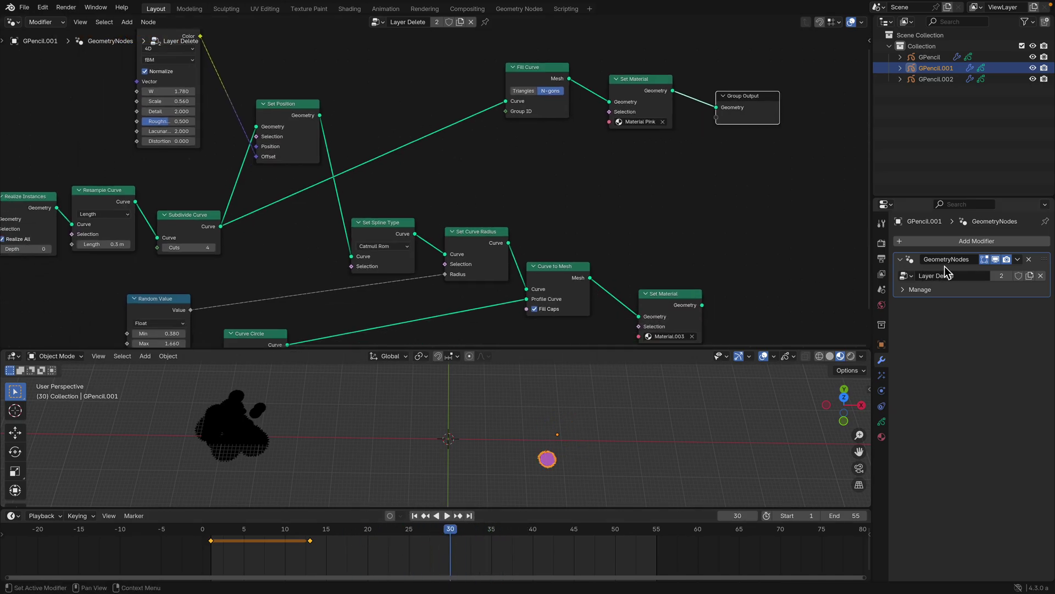
Remove the Geometry Nodes modifier from GPencil.002.
{"action": "left_click", "coordinate": [940, 80]}
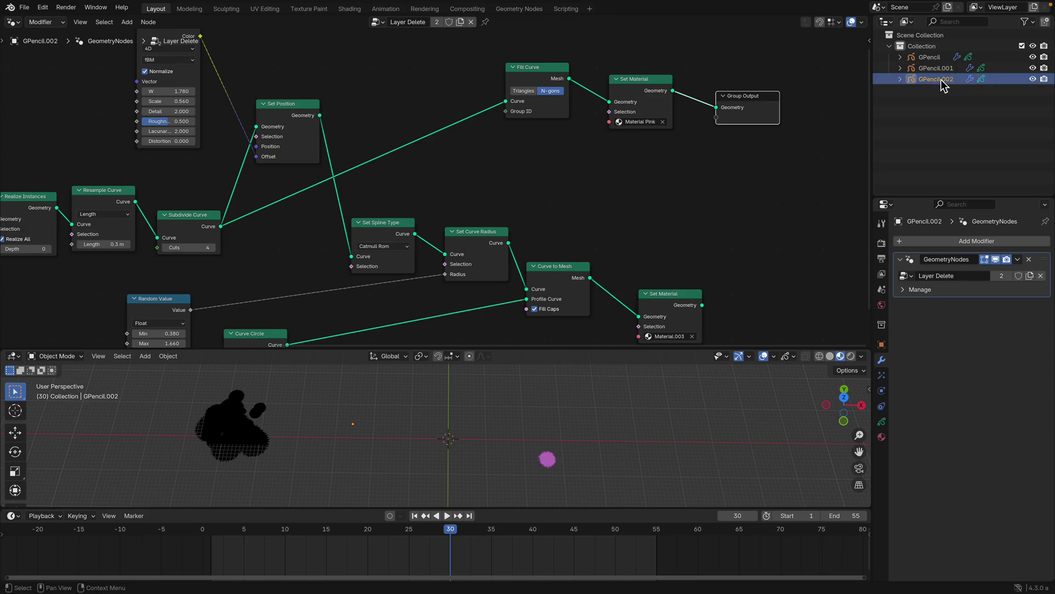
{"action": "left_click", "coordinate": [1029, 258]}
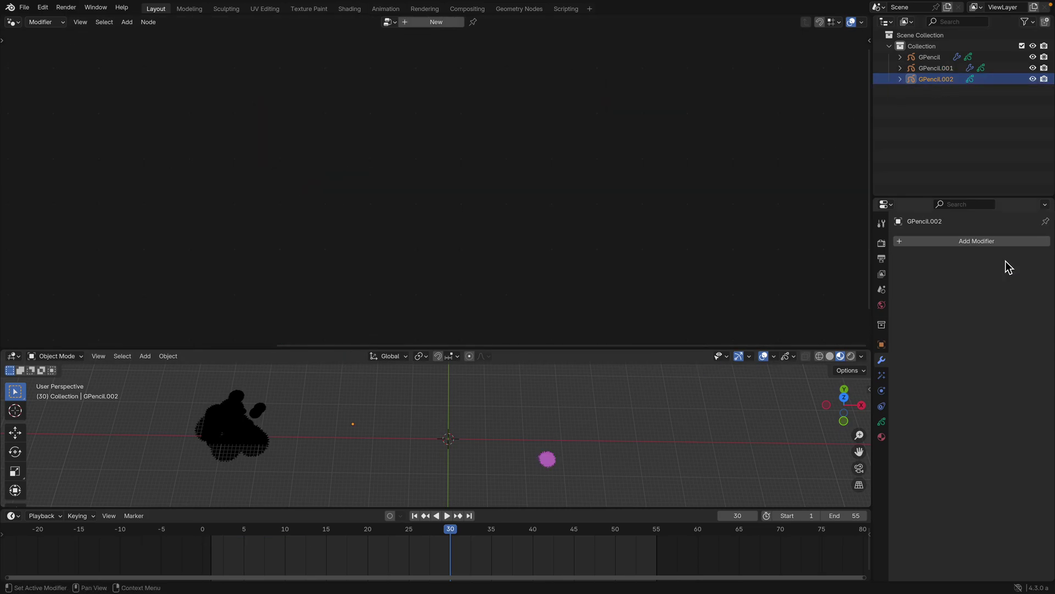
At frame 13, move the black GPencil object along negative X and duplicate it beside the original.
{"action": "left_click", "coordinate": [238, 409]}
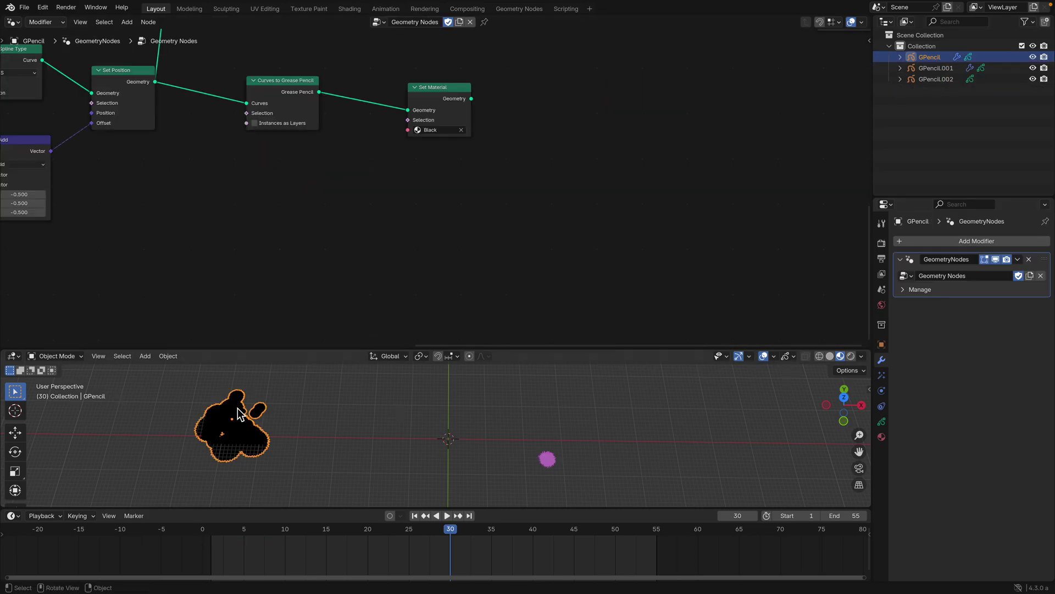
{"action": "middle_click_drag", "start_coordinate": [249, 413], "coordinate": [375, 420], "text": "shift"}
{"action": "left_click", "coordinate": [310, 553]}
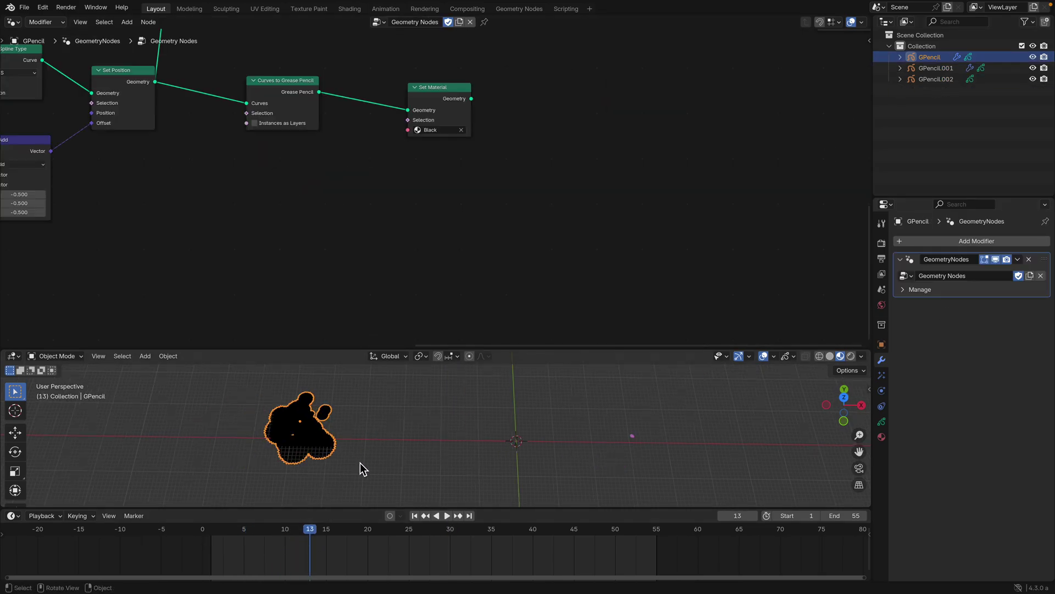
{"action": "key", "text": "g"}
{"action": "left_click", "coordinate": [273, 466]}
{"action": "key", "text": "shift+d"}
{"action": "left_click", "coordinate": [418, 466]}
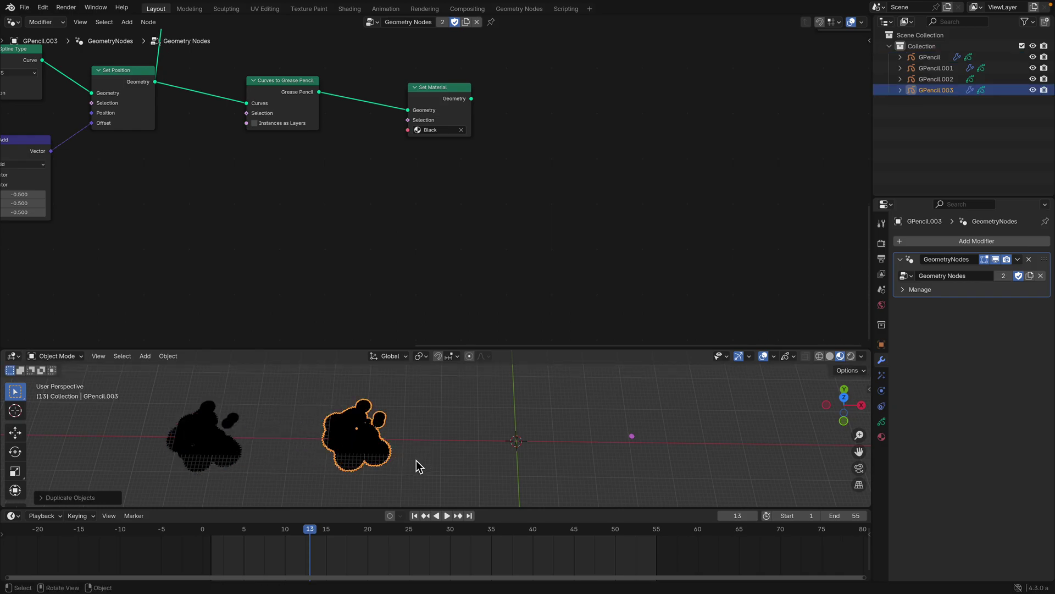
Apply the Geometry Nodes modifier on GPencil.003 and give the object a new Geometry Nodes tree.
{"action": "left_click", "coordinate": [1018, 259]}
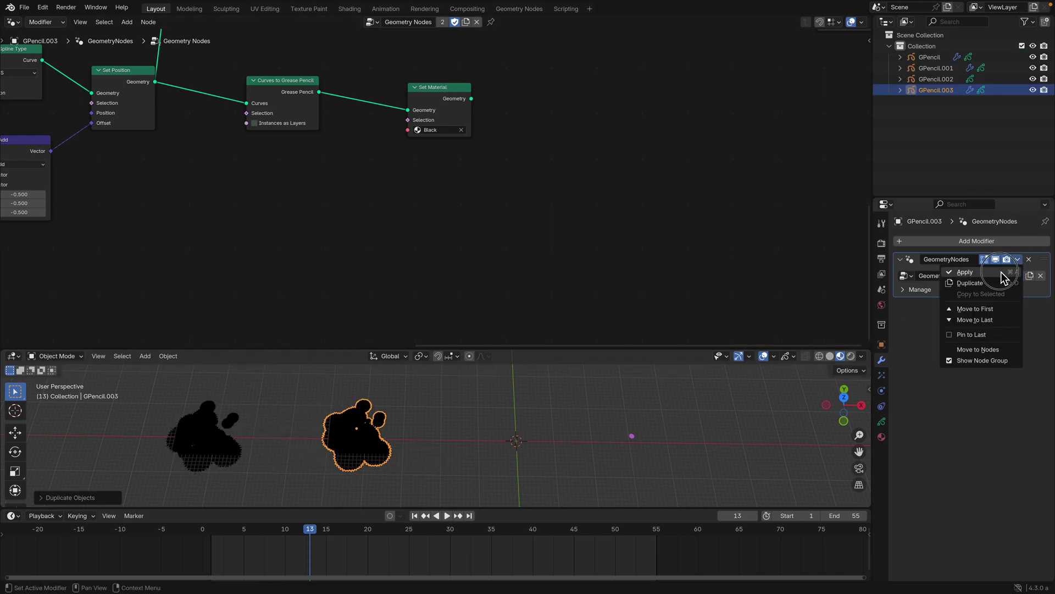
{"action": "left_click", "coordinate": [1002, 272]}
{"action": "left_click", "coordinate": [428, 23]}
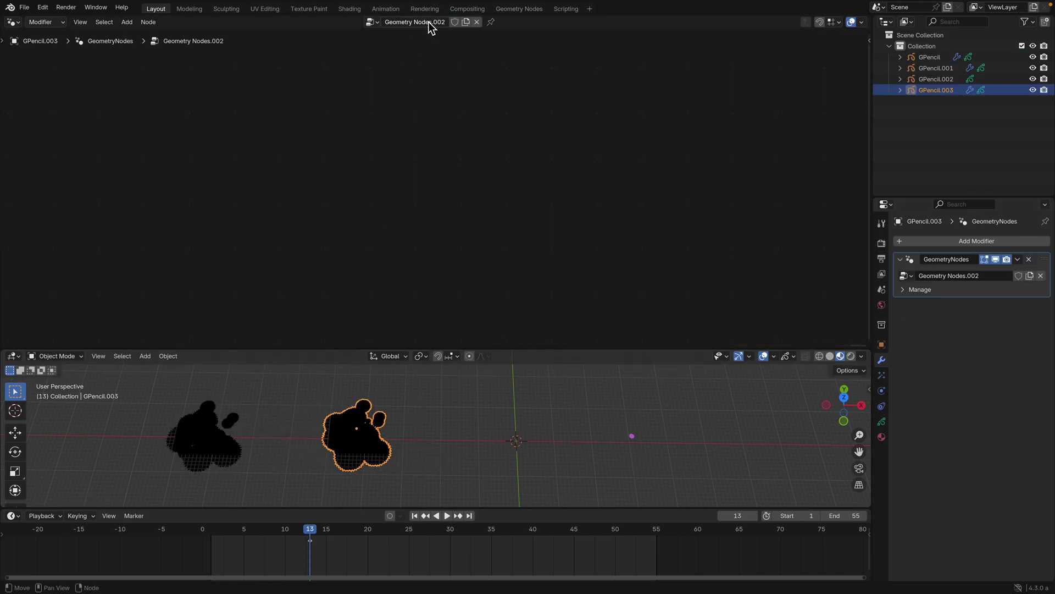
Insert a Grease Pencil to Curves node between Group Input and Group Output, aligning Group Output higher beside it.
{"action": "middle_click_drag", "start_coordinate": [335, 187], "coordinate": [715, 181]}
{"action": "scroll", "coordinate": [361, 173], "scroll_direction": "up", "scroll_amount": 10}
{"action": "left_click_drag", "start_coordinate": [478, 235], "coordinate": [564, 246]}
{"action": "scroll", "coordinate": [358, 180], "scroll_direction": "up", "scroll_amount": 4}
{"action": "scroll", "coordinate": [360, 179], "scroll_direction": "up", "scroll_amount": 1}
{"action": "key", "text": "shift+a"}
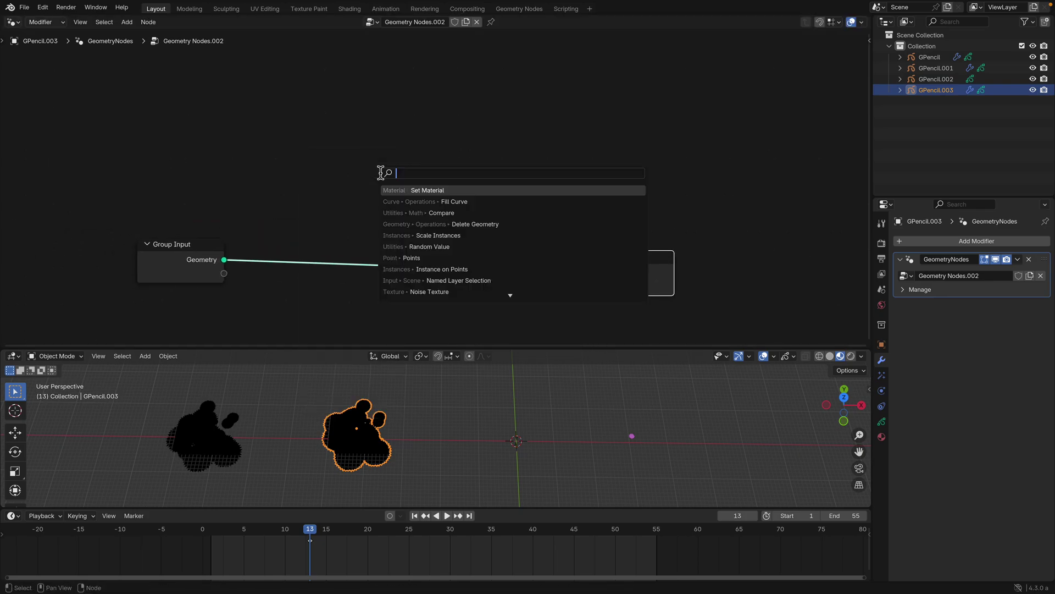
{"action": "type", "text": "grease"}
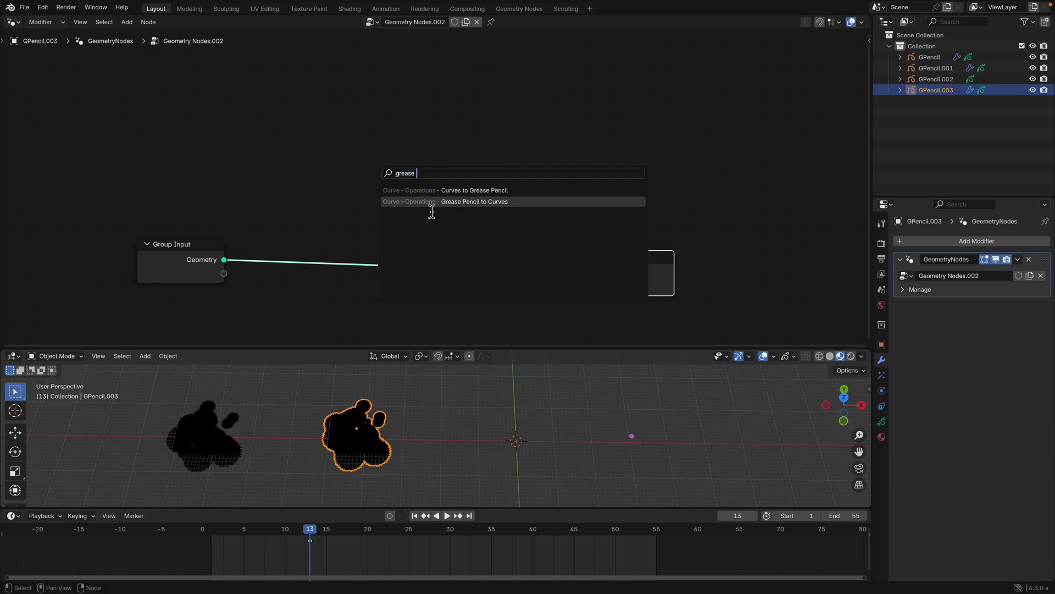
{"action": "left_click", "coordinate": [432, 202]}
{"action": "left_click", "coordinate": [386, 187]}
{"action": "scroll", "coordinate": [420, 242], "scroll_direction": "up", "scroll_amount": 1}
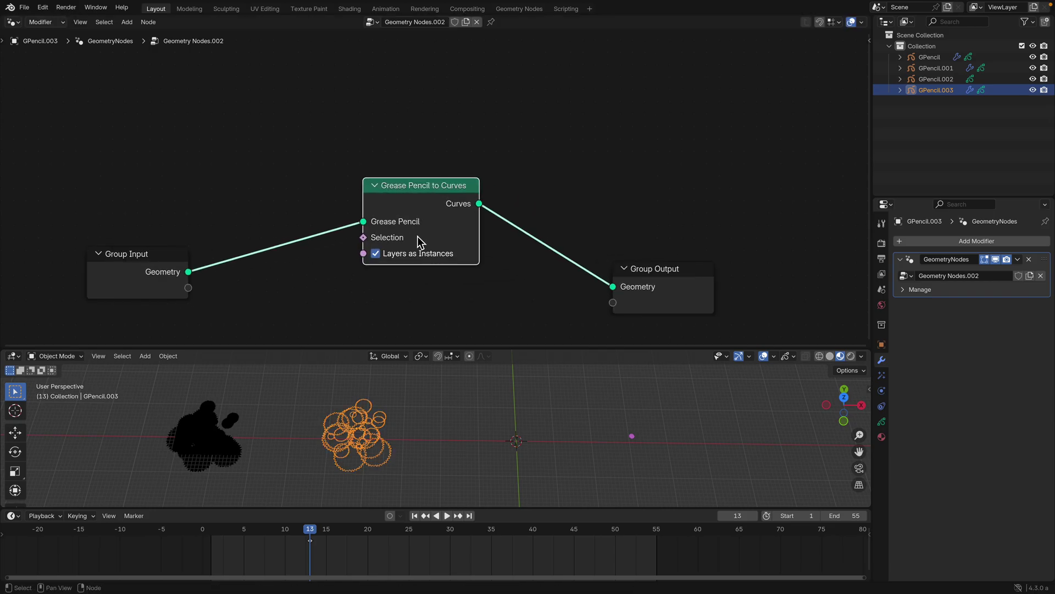
{"action": "left_click_drag", "start_coordinate": [680, 280], "coordinate": [674, 242]}
{"action": "left_click", "coordinate": [413, 457]}
{"action": "left_click", "coordinate": [405, 434]}
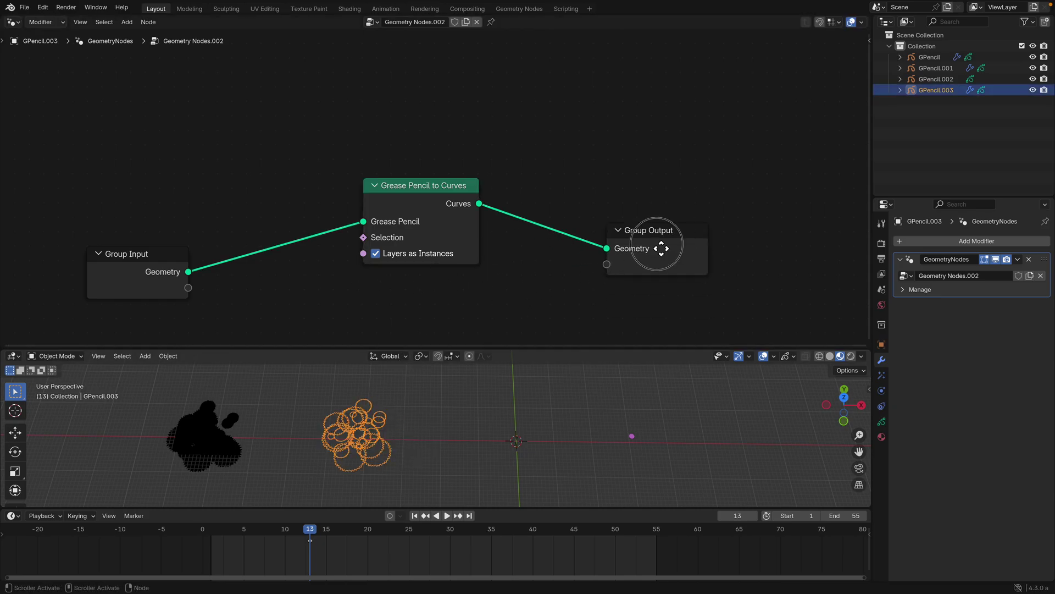
Insert a Fill Curve node between Grease Pencil to Curves and Group Output, and set it to N-gons.
{"action": "left_click_drag", "start_coordinate": [661, 248], "coordinate": [760, 256]}
{"action": "key", "text": "shift+a"}
{"action": "type", "text": "fill"}
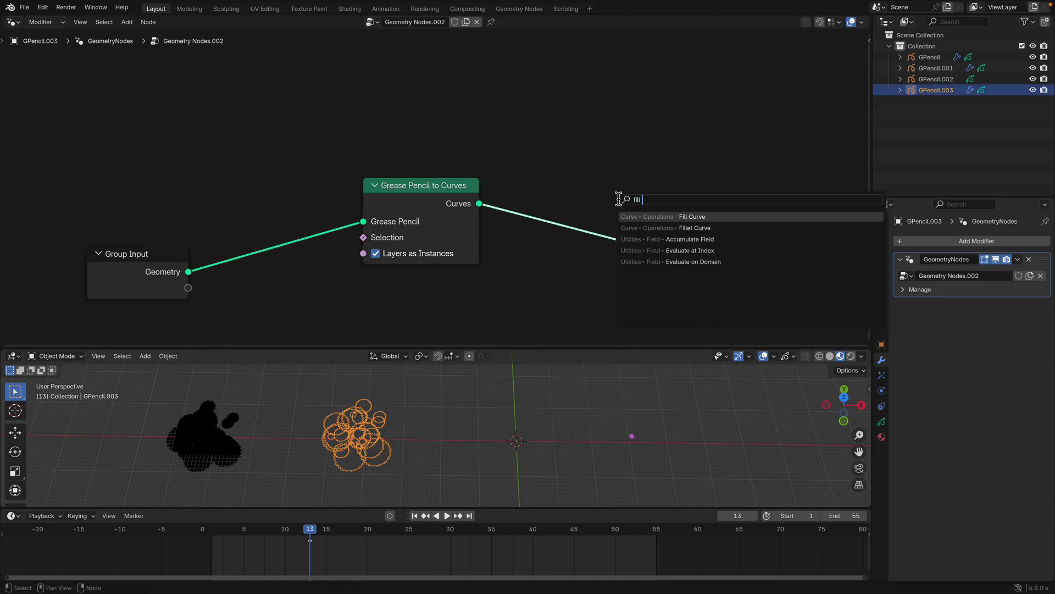
{"action": "key", "text": "Return"}
{"action": "left_click", "coordinate": [616, 198]}
{"action": "middle_click_drag", "start_coordinate": [634, 235], "coordinate": [537, 212]}
{"action": "left_click", "coordinate": [550, 205]}
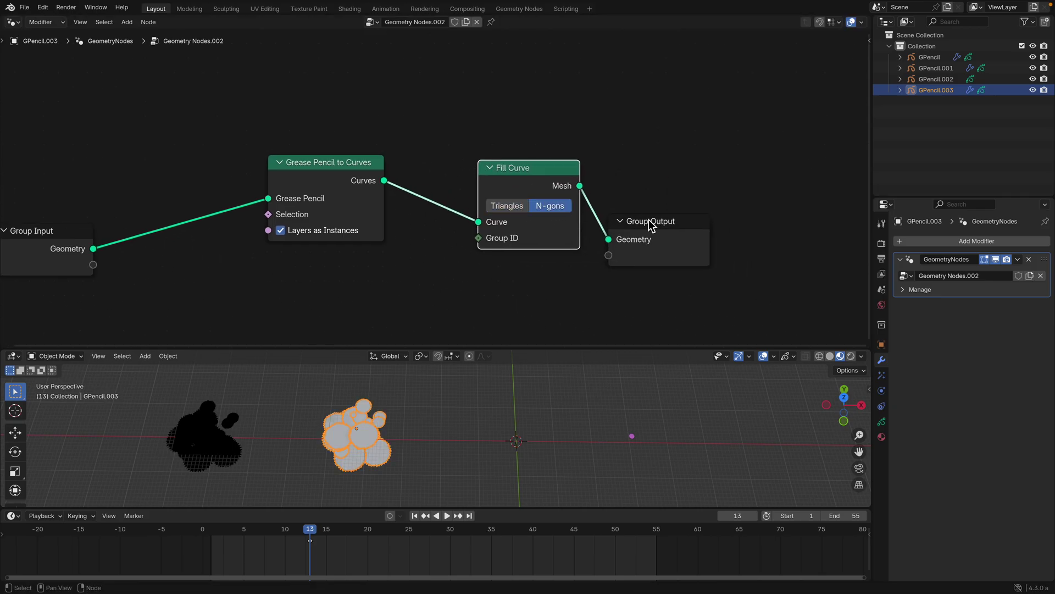
Insert a Set Material node after Fill Curve and assign Material Pink.
{"action": "key", "text": "shift+a"}
{"action": "type", "text": "set mat"}
{"action": "key", "text": "Return"}
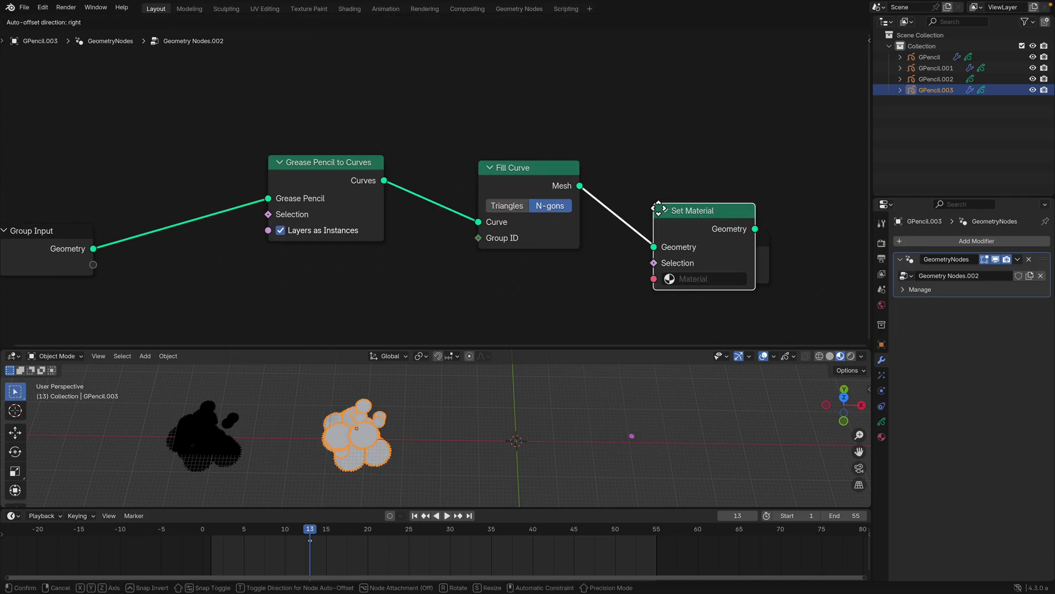
{"action": "left_click", "coordinate": [612, 183]}
{"action": "left_click", "coordinate": [654, 253]}
{"action": "left_click", "coordinate": [666, 287]}
{"action": "left_click", "coordinate": [661, 290]}
Switch the viewport to top view and save the file as curve_to_grease_star_004.blend.
{"action": "left_click", "coordinate": [464, 415]}
{"action": "mouse_move", "coordinate": [416, 430]}
{"action": "middle_mouse_down"}
{"action": "mouse_move", "coordinate": [421, 402]}
{"action": "mouse_move", "coordinate": [426, 437]}
{"action": "middle_mouse_up"}
{"action": "left_click", "coordinate": [844, 398]}
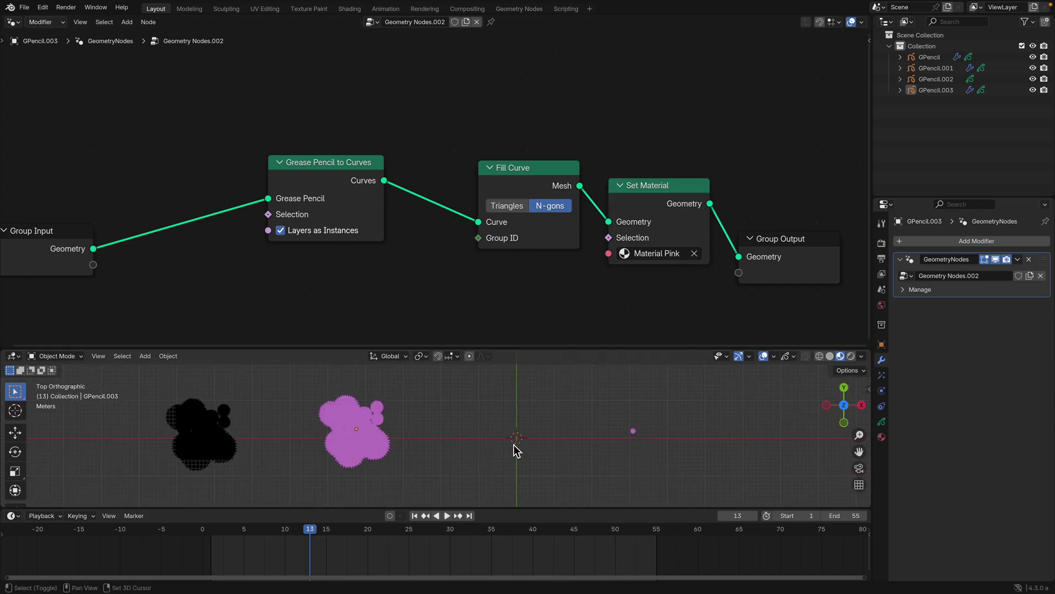
{"action": "left_click", "coordinate": [24, 7]}
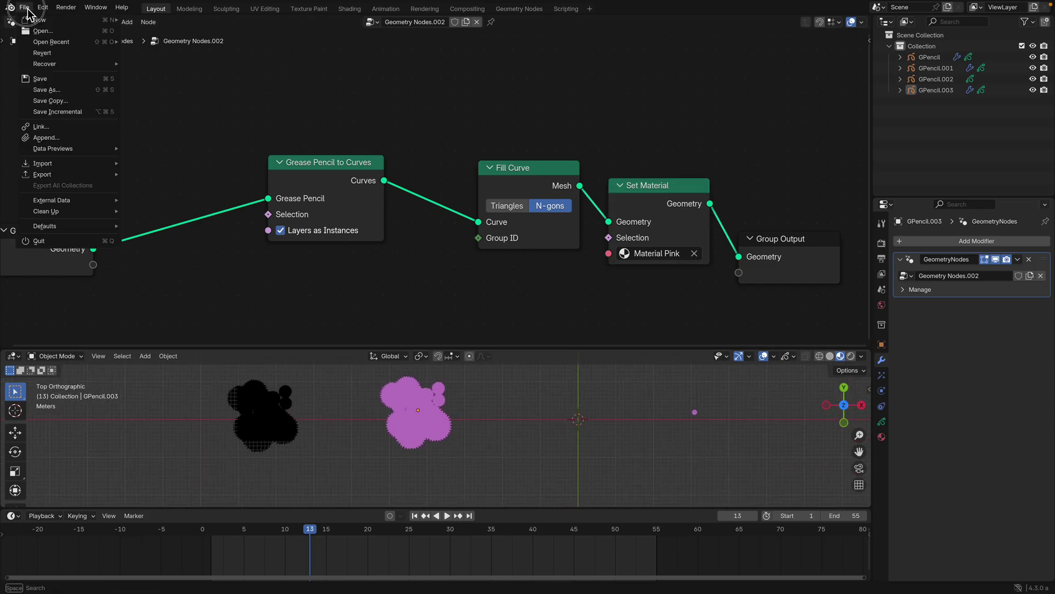
{"action": "left_click", "coordinate": [55, 92]}
{"action": "left_click", "coordinate": [676, 548]}
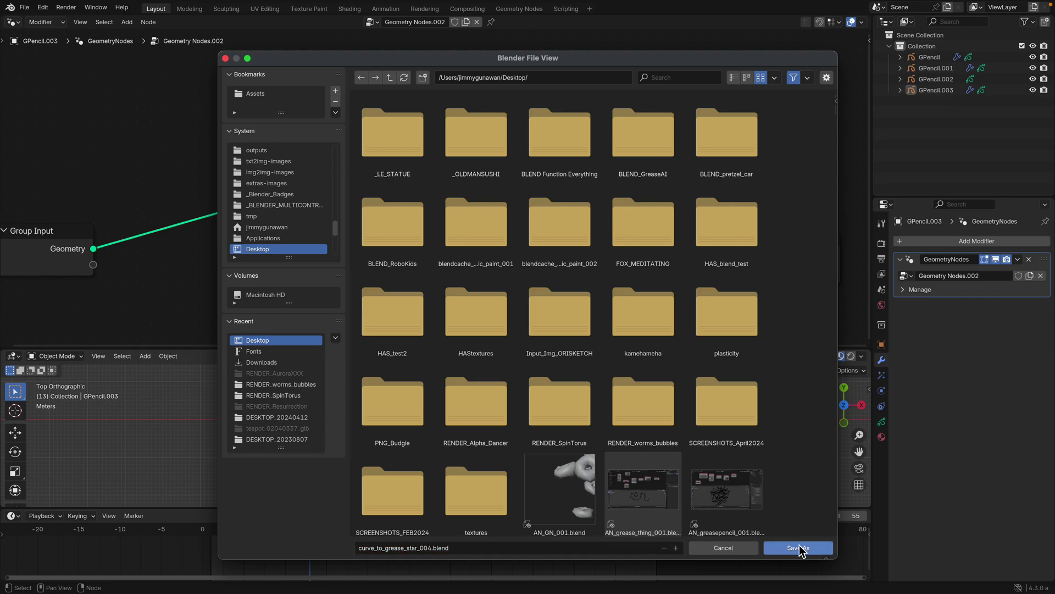
{"action": "left_click", "coordinate": [799, 547]}
Add the Layer Delete group node, widen it and inspect the node tree inside.
{"action": "scroll", "coordinate": [286, 220], "scroll_direction": "down", "scroll_amount": 2, "text": "shift"}
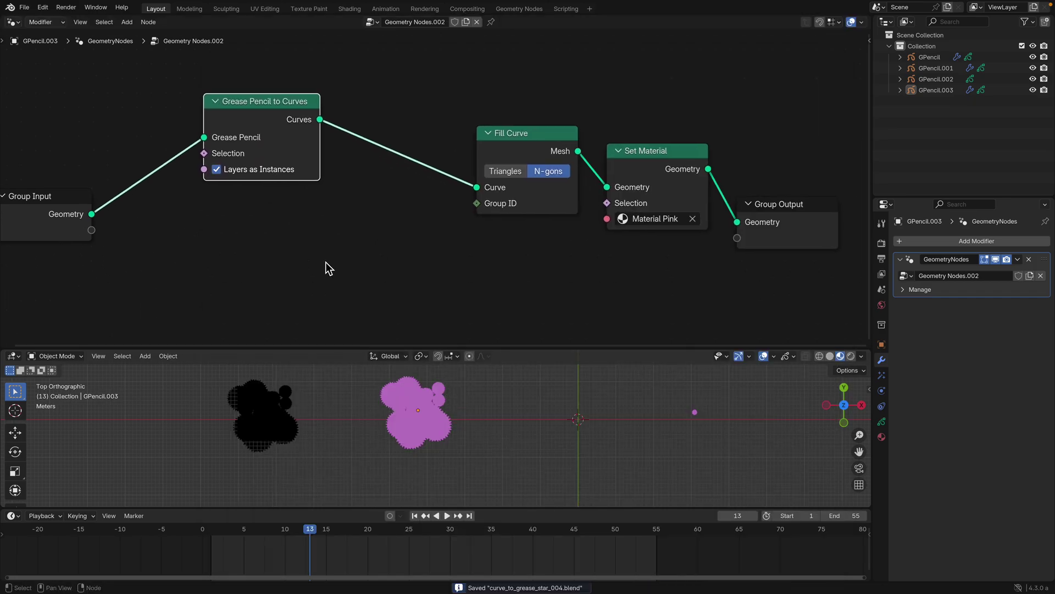
{"action": "key", "text": "shift+a"}
{"action": "type", "text": "delete"}
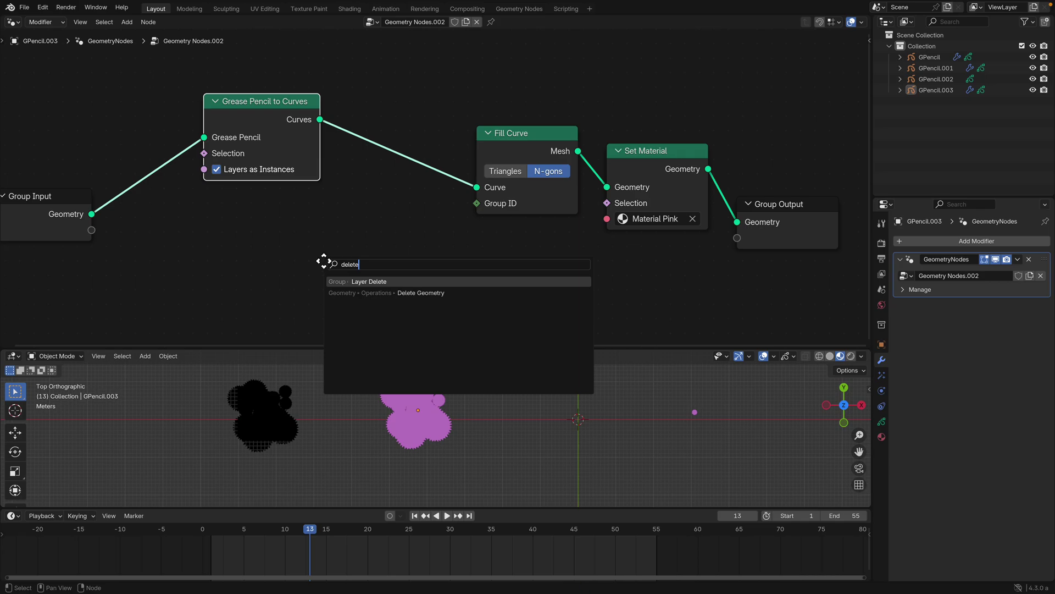
{"action": "key", "text": "Return"}
{"action": "left_click", "coordinate": [326, 238]}
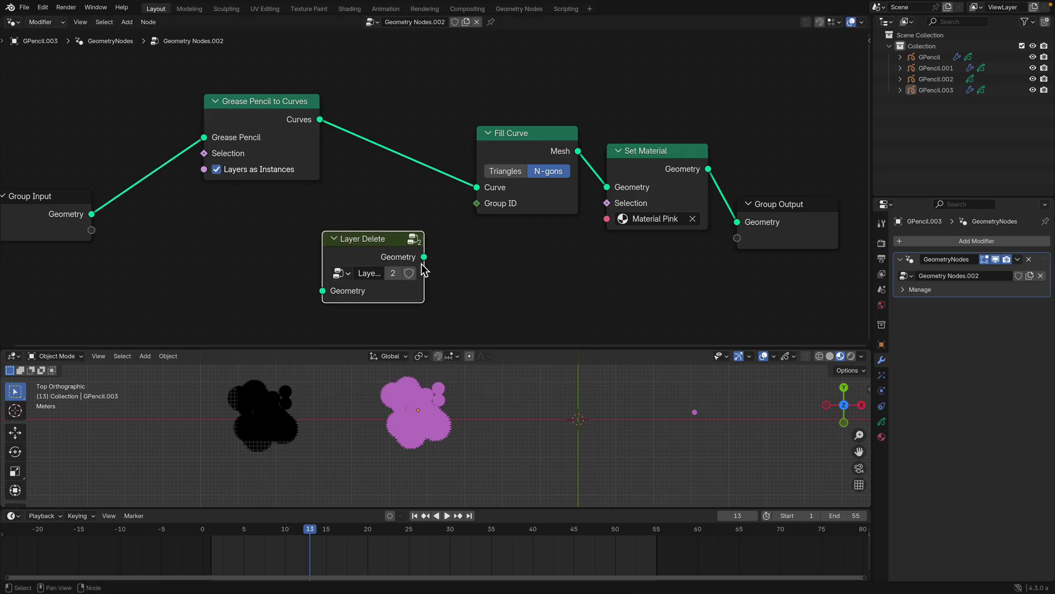
{"action": "left_click_drag", "start_coordinate": [429, 269], "coordinate": [465, 270]}
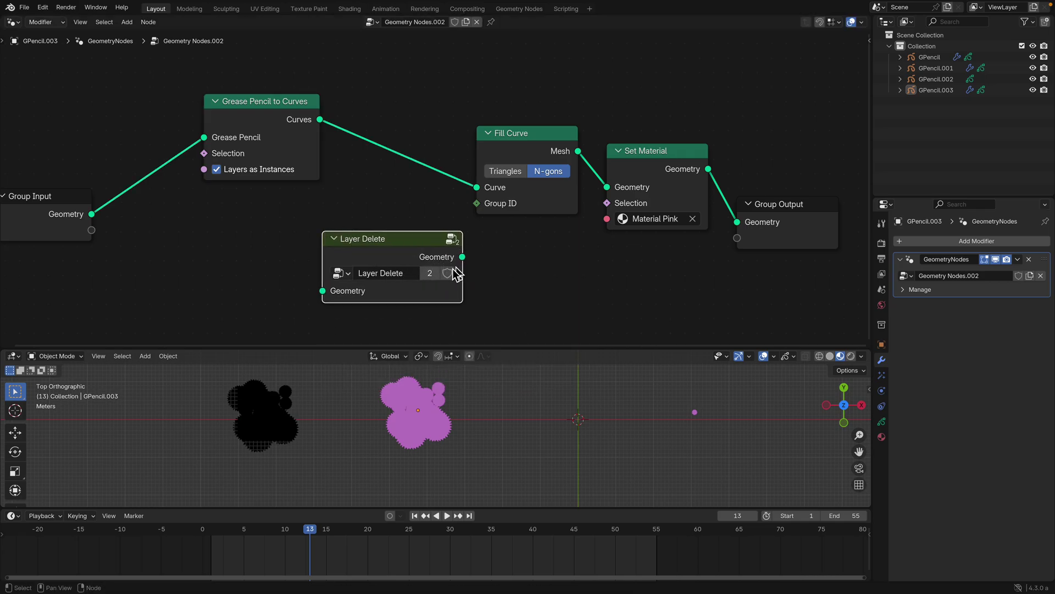
{"action": "key", "text": "Tab"}
{"action": "middle_click_drag", "start_coordinate": [395, 245], "coordinate": [408, 222], "text": "ctrl"}
{"action": "key", "text": "Tab"}
Shift the Grease Pencil to Curves and Group Input nodes away from Fill Curve.
{"action": "left_click", "coordinate": [236, 200]}
{"action": "left_click_drag", "start_coordinate": [327, 151], "coordinate": [264, 138]}
{"action": "left_click_drag", "start_coordinate": [226, 200], "coordinate": [177, 192]}
{"action": "middle_click_drag", "start_coordinate": [297, 220], "coordinate": [321, 201], "text": "ctrl"}
Insert a Delete Geometry node between Grease Pencil to Curves and Fill Curve, with its domain set to Layer.
{"action": "key", "text": "shift+a"}
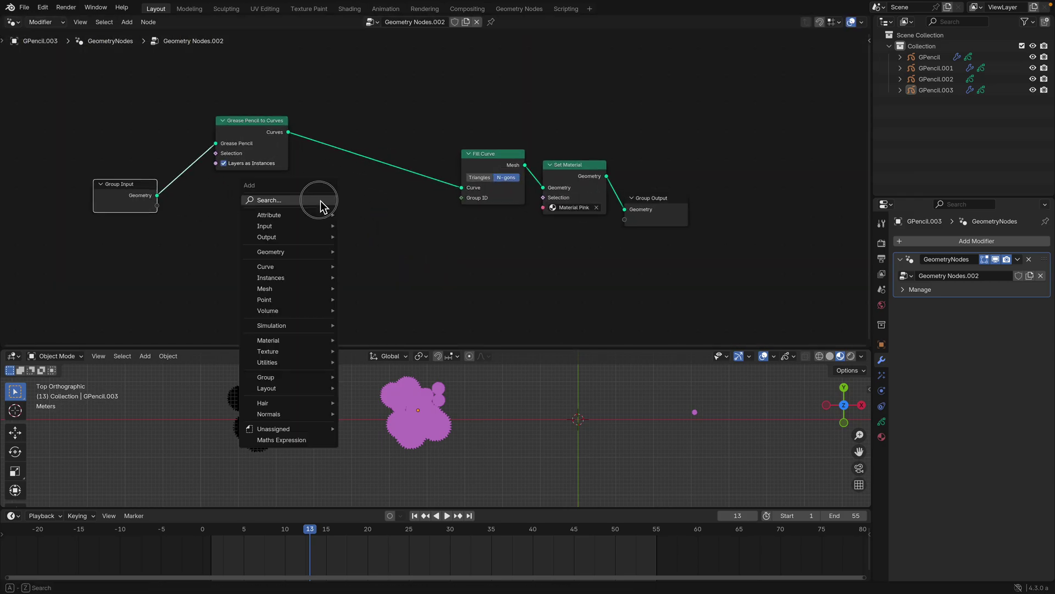
{"action": "left_click", "coordinate": [320, 201]}
{"action": "type", "text": "delete"}
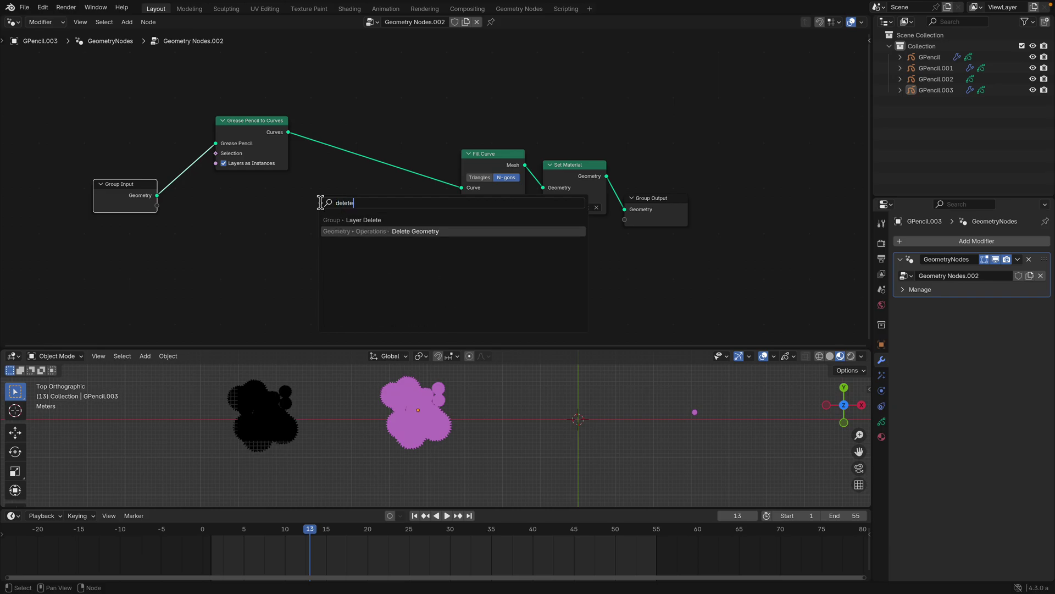
{"action": "key", "text": "Return"}
{"action": "left_click", "coordinate": [342, 147]}
{"action": "scroll", "coordinate": [352, 171], "scroll_direction": "up", "scroll_amount": 1}
{"action": "left_click", "coordinate": [365, 187]}
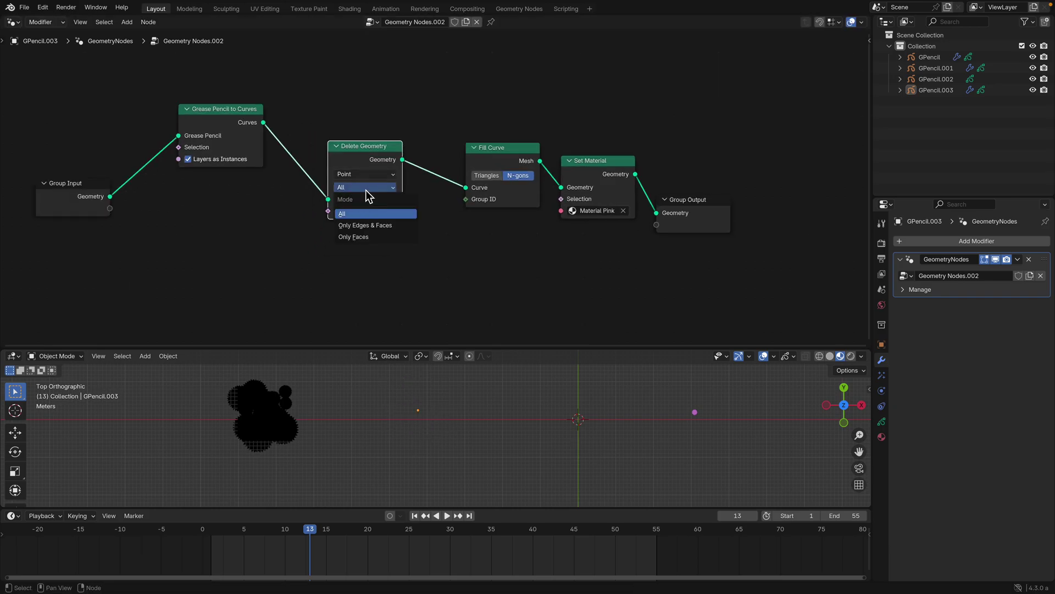
{"action": "left_click", "coordinate": [367, 174]}
{"action": "left_click", "coordinate": [367, 254]}
Feed the Delete Geometry selection from the Frame output of a new Scene Time node.
{"action": "left_click_drag", "start_coordinate": [383, 196], "coordinate": [300, 240]}
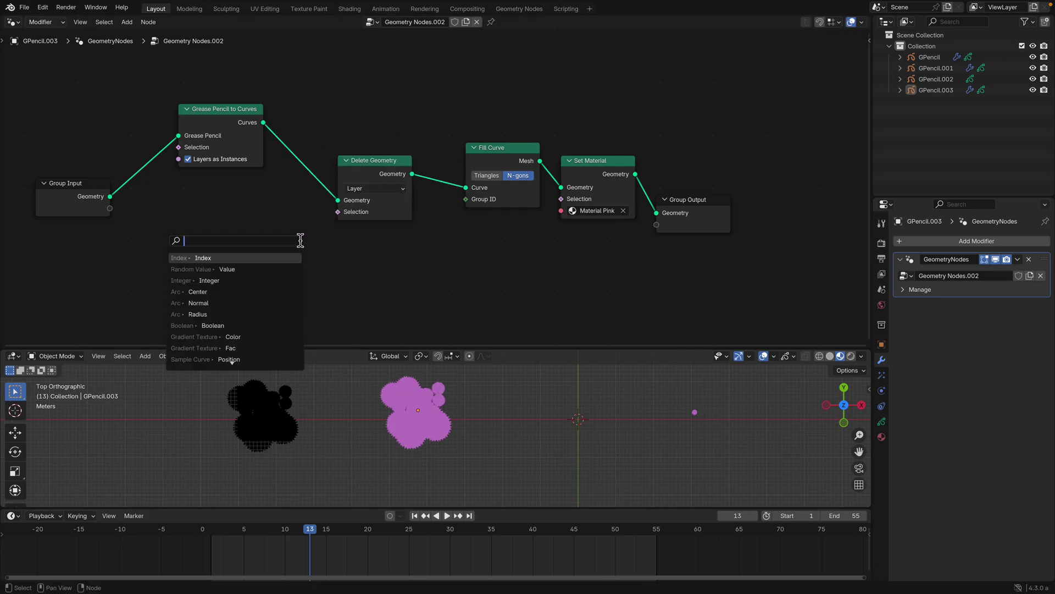
{"action": "type", "text": "frame"}
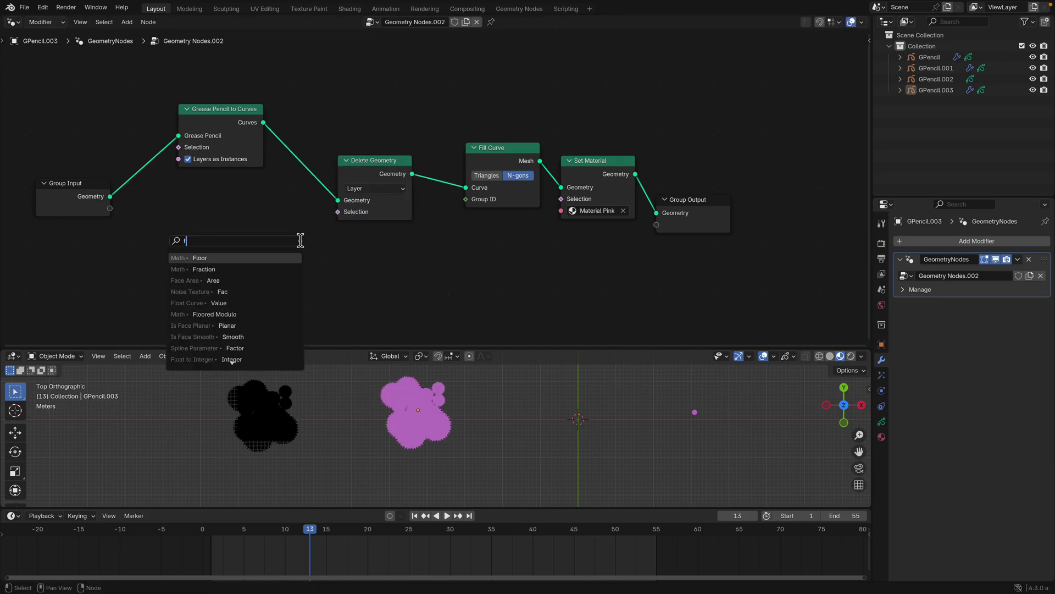
{"action": "key", "text": "ctrl+BackSpace"}
{"action": "type", "text": "time"}
{"action": "key", "text": "Down"}
{"action": "key", "text": "Return"}
{"action": "left_click", "coordinate": [205, 242]}
Insert a Compare node between the Scene Time frame output and the Delete Geometry selection.
{"action": "key", "text": "shift+a"}
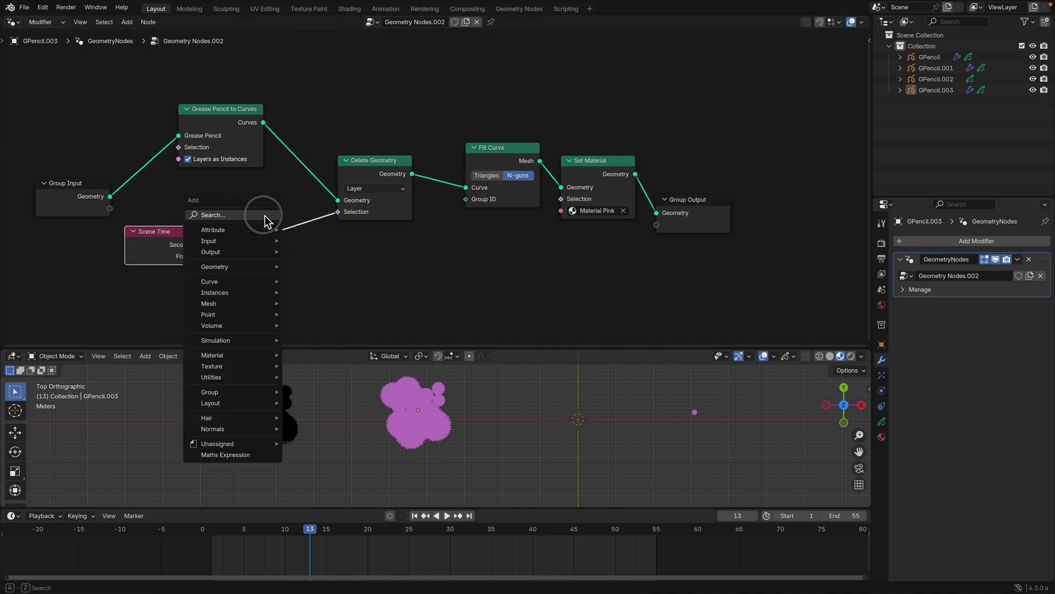
{"action": "left_click", "coordinate": [265, 216]}
{"action": "type", "text": "compar"}
{"action": "key", "text": "Return"}
{"action": "left_click", "coordinate": [223, 212]}
Add an Index node and connect it to the Compare node's B input.
{"action": "middle_click_drag", "start_coordinate": [158, 296], "coordinate": [178, 249]}
{"action": "key", "text": "shift+a"}
{"action": "type", "text": "inde"}
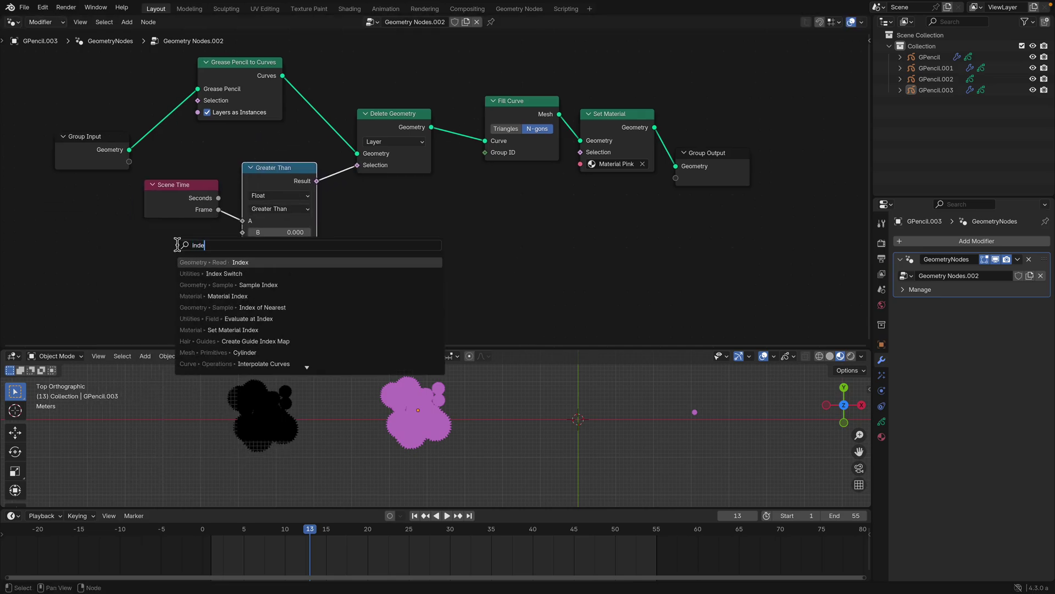
{"action": "key", "text": "Return"}
{"action": "left_click", "coordinate": [187, 265]}
{"action": "left_click_drag", "start_coordinate": [185, 257], "coordinate": [242, 232]}
Move the Compare node slightly and set its operation to Equal.
{"action": "left_click", "coordinate": [280, 208]}
{"action": "left_click", "coordinate": [281, 179]}
{"action": "left_click_drag", "start_coordinate": [281, 180], "coordinate": [293, 187]}
{"action": "left_click", "coordinate": [290, 203]}
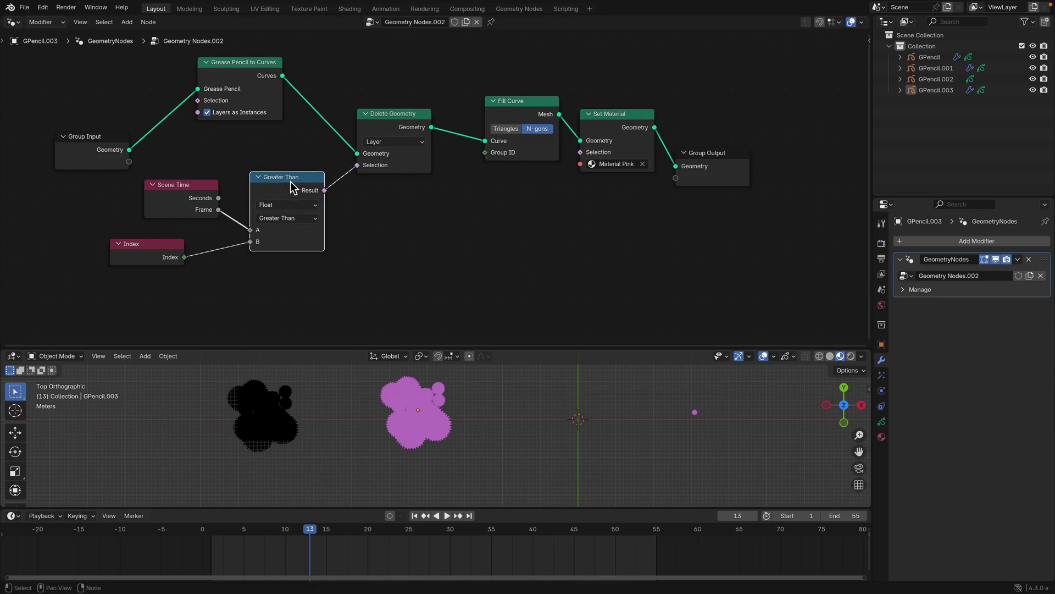
{"action": "left_click", "coordinate": [293, 218]}
{"action": "left_click", "coordinate": [282, 291]}
Save the file, play the animation and scrub the timeline to frame 14.
{"action": "key", "text": "ctrl+s"}
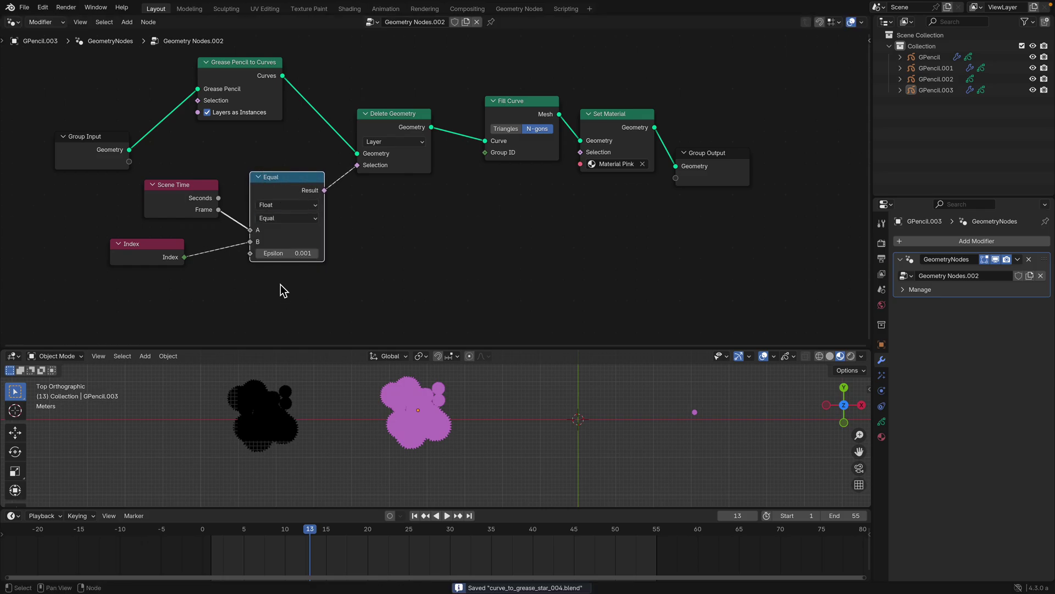
{"action": "key", "text": "space"}
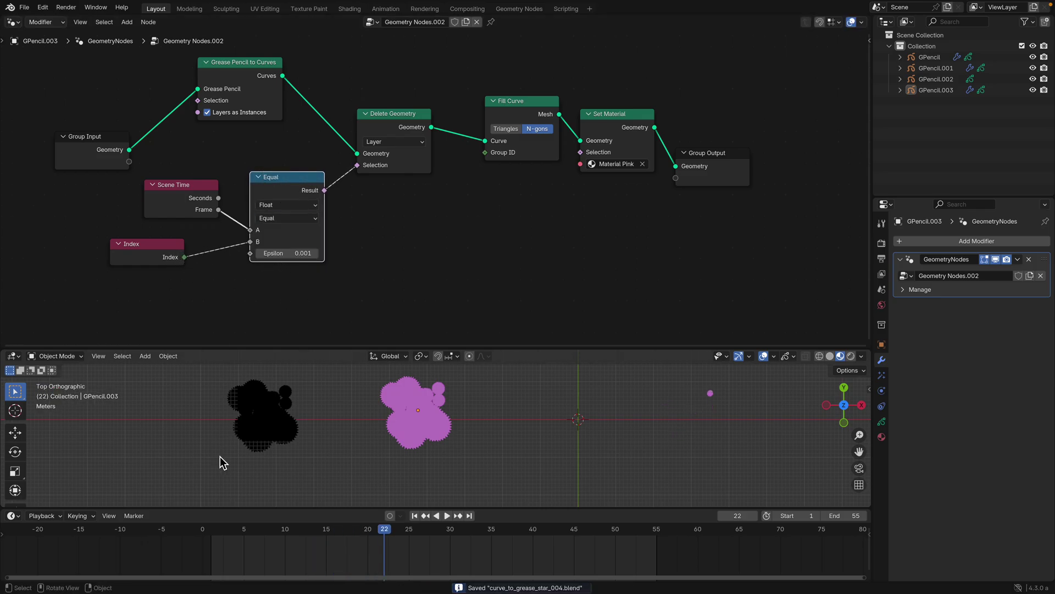
{"action": "left_click_drag", "start_coordinate": [242, 528], "coordinate": [318, 527]}
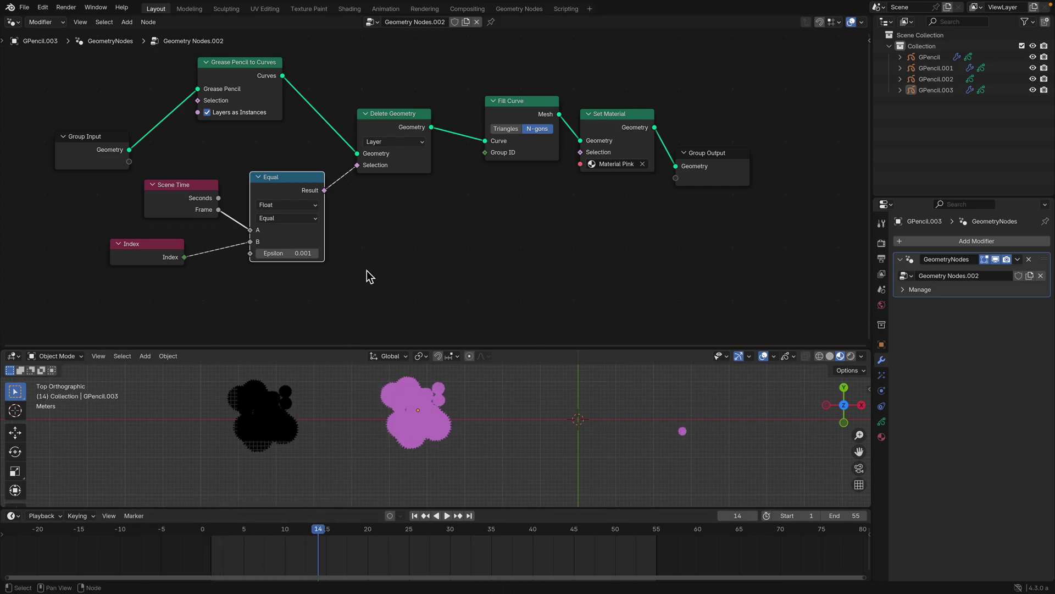
Insert a Boolean Math node set to Not between Equal and the Delete Geometry selection, and save the file.
{"action": "key", "text": "shift+a"}
{"action": "type", "text": "inve"}
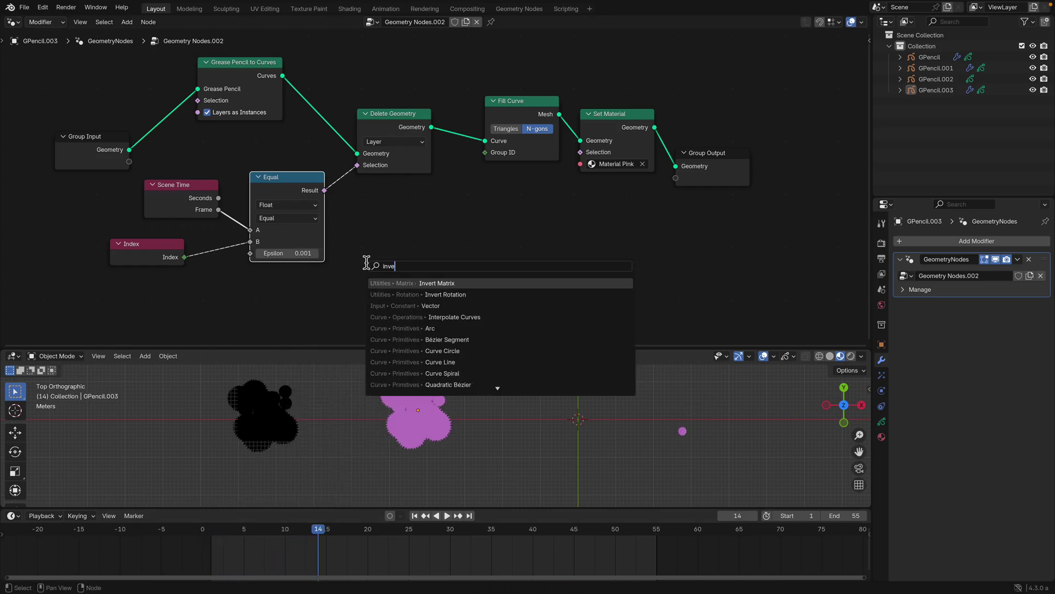
{"action": "key", "text": "BackSpace"}
{"action": "key", "text": "BackSpace"}
{"action": "key", "text": "BackSpace"}
{"action": "key", "text": "BackSpace"}
{"action": "type", "text": "boole"}
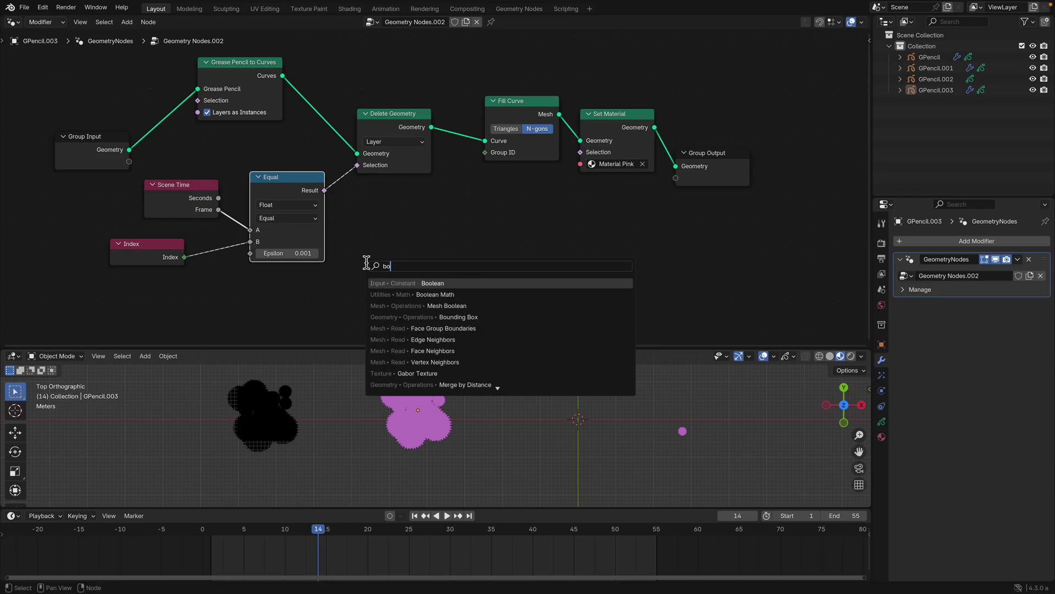
{"action": "key", "text": "Return"}
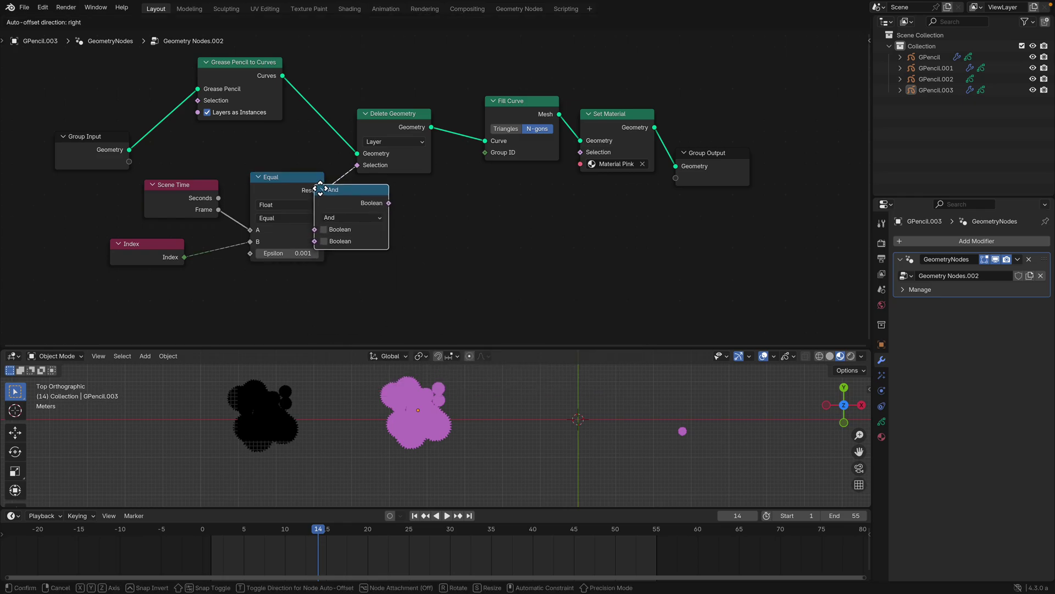
{"action": "left_click", "coordinate": [388, 205]}
{"action": "left_click", "coordinate": [387, 207]}
{"action": "left_click", "coordinate": [384, 257]}
{"action": "key", "text": "ctrl+s"}
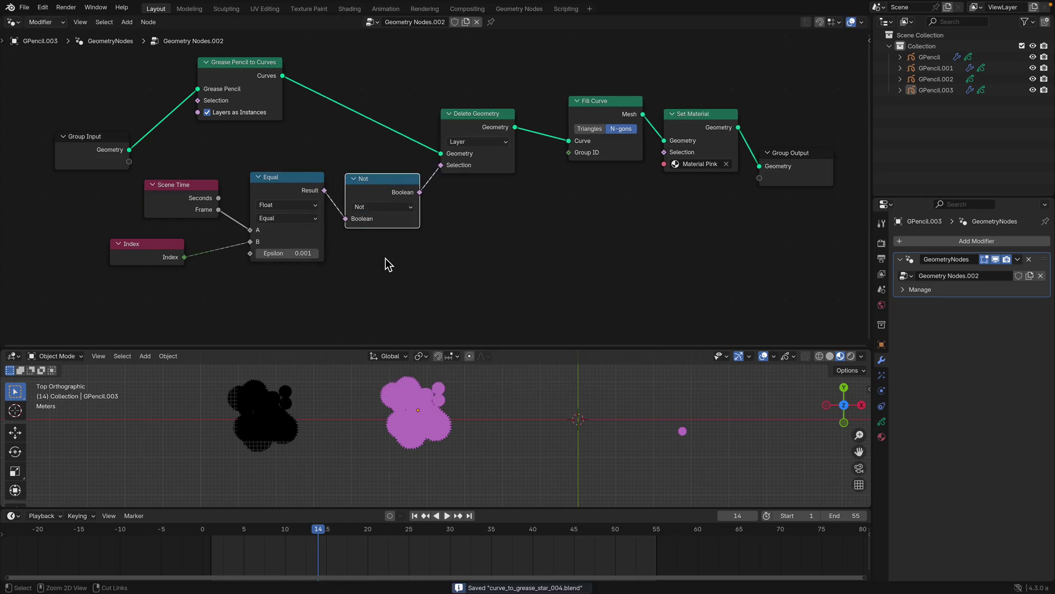
Preview the animation by scrubbing and playing it, and tidy the positions of the Equal, Index and Grease Pencil to Curves nodes.
{"action": "left_click_drag", "start_coordinate": [221, 526], "coordinate": [324, 526]}
{"action": "key", "text": "space"}
{"action": "key", "text": "Escape"}
{"action": "left_click_drag", "start_coordinate": [295, 195], "coordinate": [289, 206]}
{"action": "left_click_drag", "start_coordinate": [135, 256], "coordinate": [158, 266]}
{"action": "key", "text": "space"}
{"action": "key", "text": "space"}
{"action": "left_click_drag", "start_coordinate": [251, 74], "coordinate": [273, 71]}
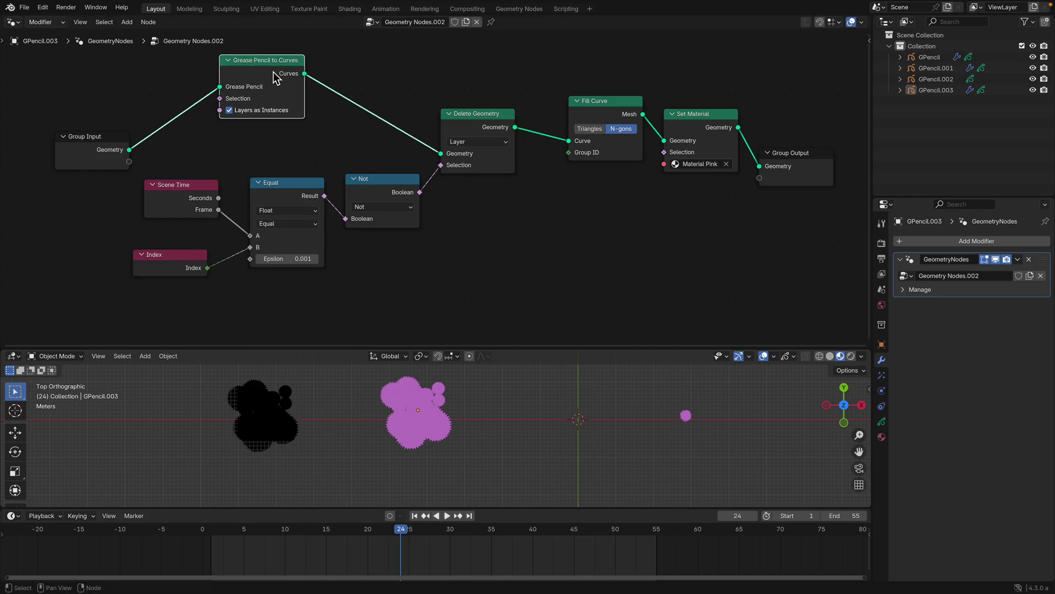
Try turning off Layers as Instances on Grease Pencil to Curves, checking the result from a tilted view at frame 1.
{"action": "left_click", "coordinate": [267, 119]}
{"action": "scroll", "coordinate": [238, 142], "scroll_direction": "down", "scroll_amount": 2}
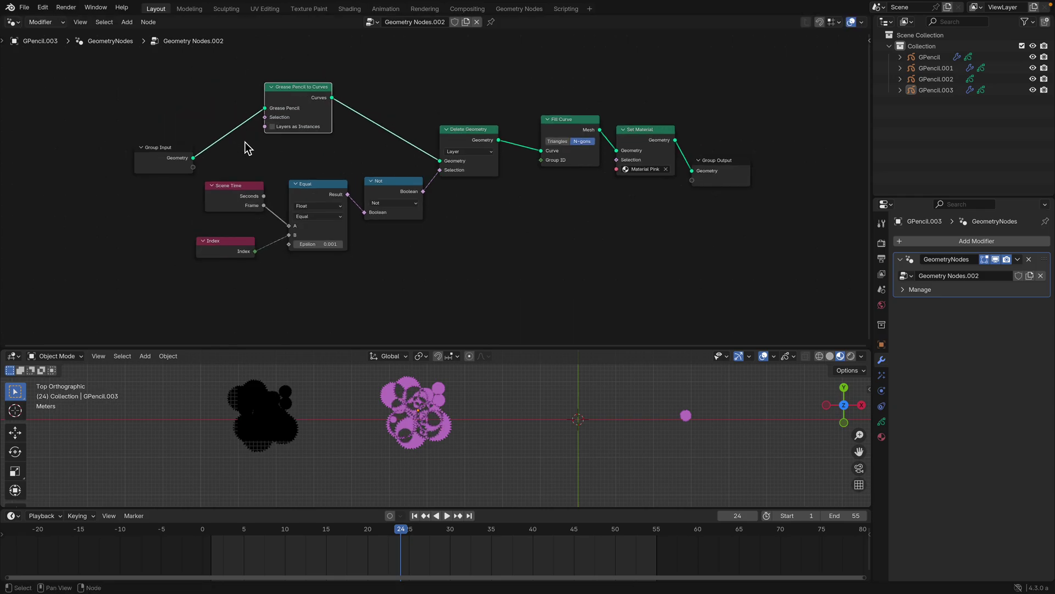
{"action": "middle_click_drag", "start_coordinate": [387, 440], "coordinate": [404, 424]}
{"action": "left_click_drag", "start_coordinate": [244, 525], "coordinate": [209, 532]}
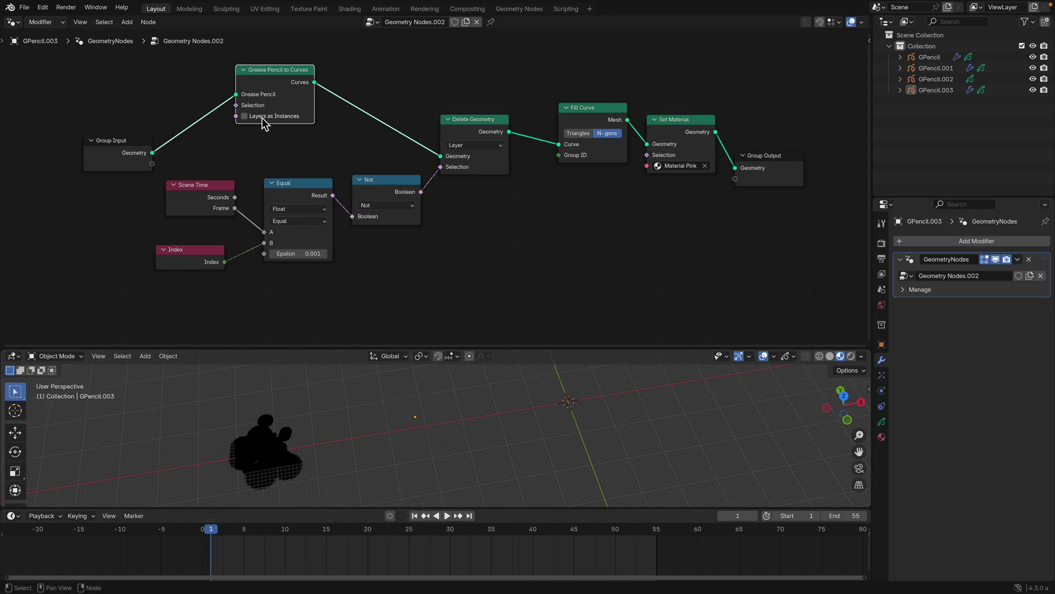
Scrub a few frames forward, move the Delete Geometry node slightly up and play the animation.
{"action": "left_click_drag", "start_coordinate": [242, 530], "coordinate": [269, 530]}
{"action": "left_click_drag", "start_coordinate": [467, 120], "coordinate": [465, 109]}
{"action": "key", "text": "space"}
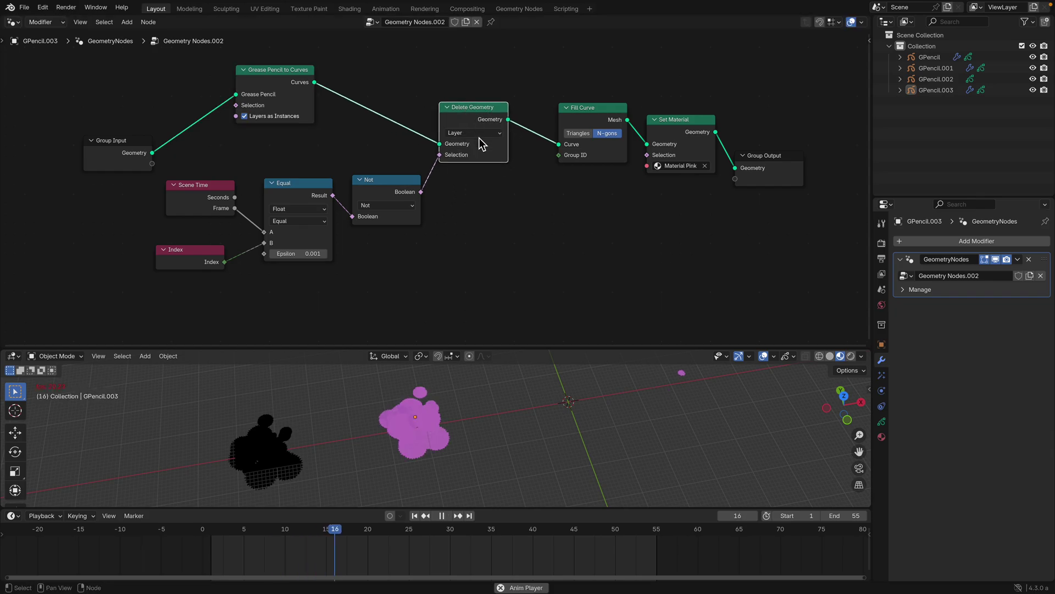
Set the Delete Geometry node's domain to Instance and move the node slightly up.
{"action": "left_click", "coordinate": [480, 135]}
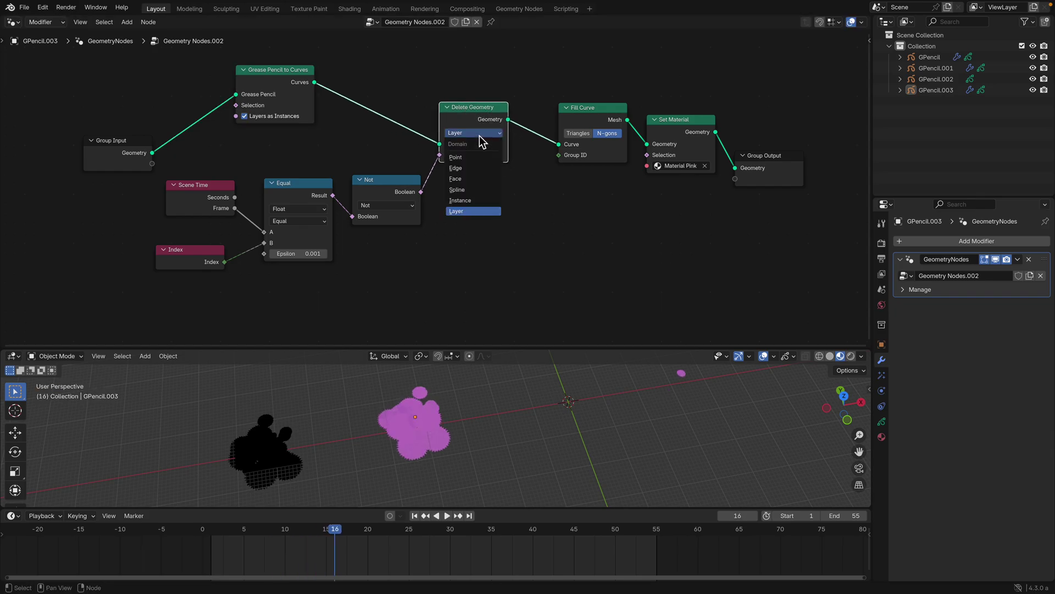
{"action": "left_click", "coordinate": [472, 200]}
{"action": "left_click_drag", "start_coordinate": [478, 122], "coordinate": [485, 120]}
Preview the animation by playing it and scrubbing around frames 14 to 16 from different tilted views.
{"action": "key", "text": "space"}
{"action": "left_click_drag", "start_coordinate": [254, 518], "coordinate": [340, 539]}
{"action": "key", "text": "space"}
{"action": "key", "text": "Escape"}
{"action": "middle_click_drag", "start_coordinate": [412, 443], "coordinate": [400, 358]}
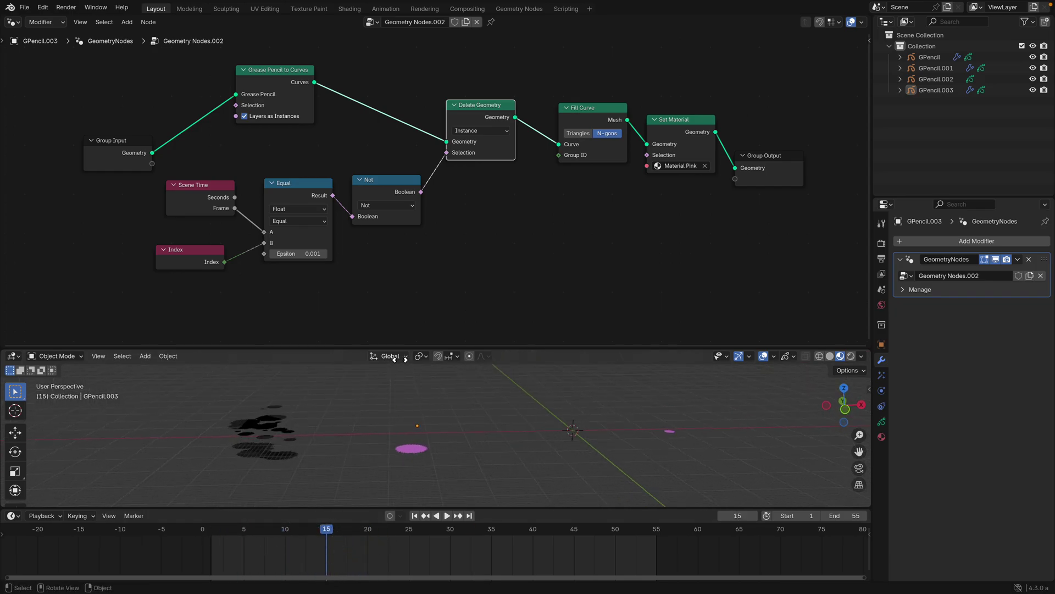
{"action": "key", "text": "space"}
{"action": "key", "text": "space"}
{"action": "middle_click_drag", "start_coordinate": [446, 443], "coordinate": [446, 416]}
{"action": "key", "text": "space"}
{"action": "key", "text": "space"}
{"action": "left_click_drag", "start_coordinate": [342, 531], "coordinate": [318, 533]}
{"action": "key", "text": "space"}
{"action": "middle_click_drag", "start_coordinate": [419, 441], "coordinate": [451, 462]}
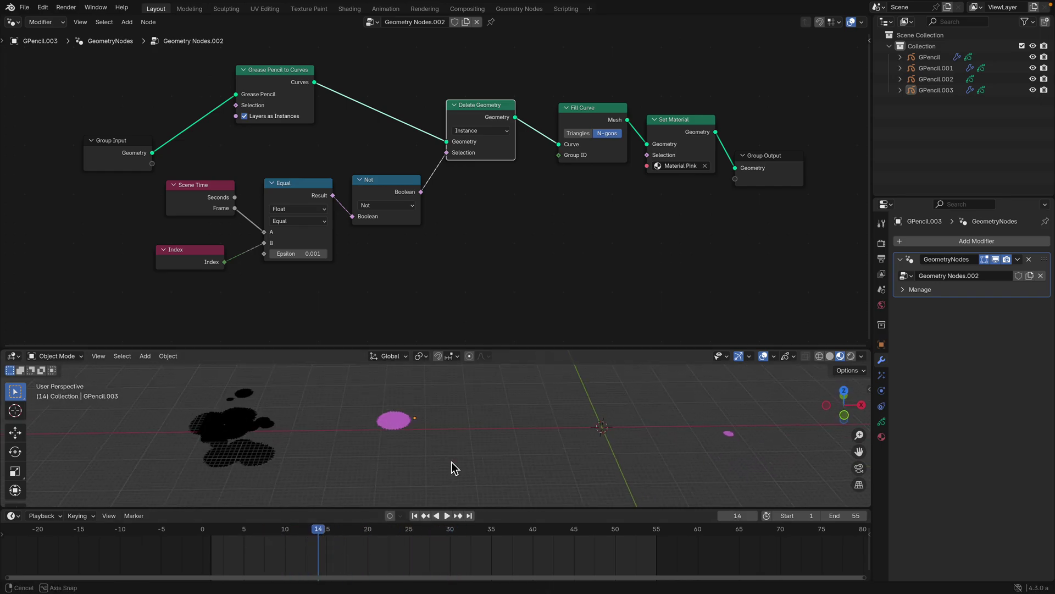
Delete the small GPencil.001 object from the scene.
{"action": "left_click", "coordinate": [712, 417]}
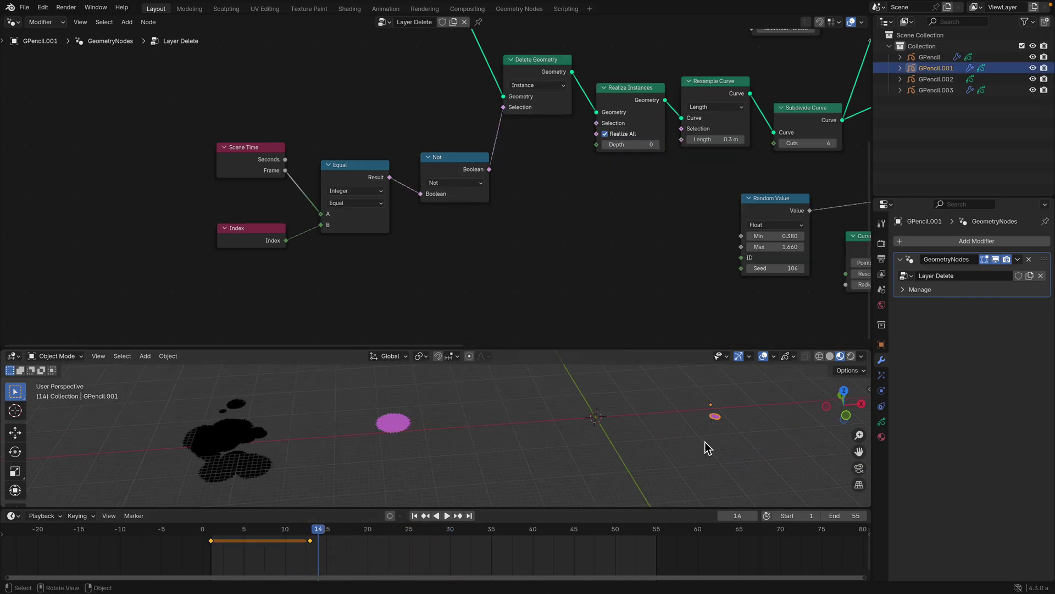
{"action": "key", "text": "Delete"}
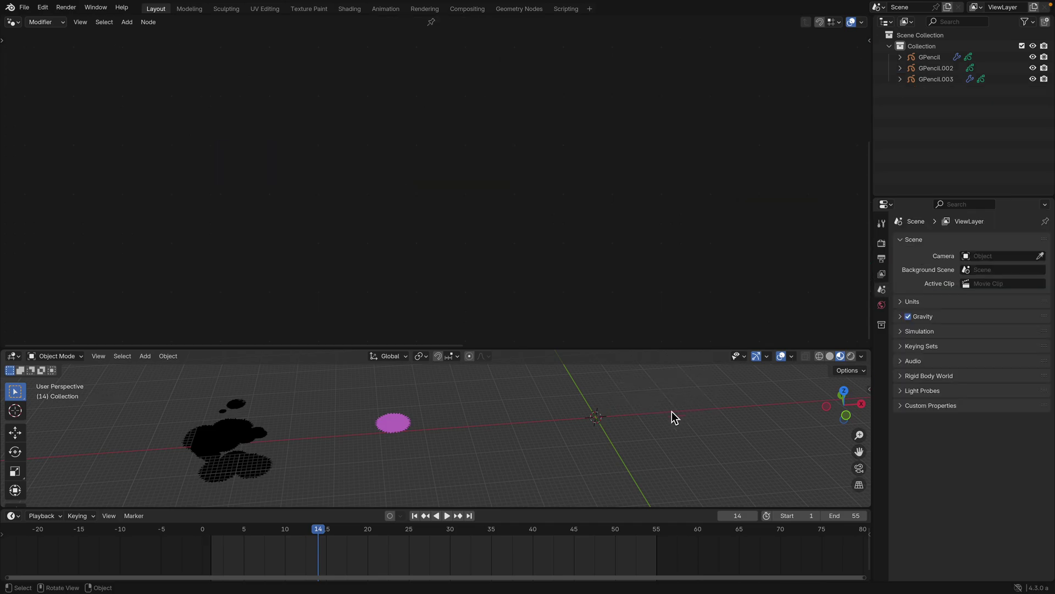
{"action": "middle_click_drag", "start_coordinate": [672, 412], "coordinate": [454, 477]}
Compare the GPencil.003 and GPencil objects while scrubbing and playing the timeline up to frame 19.
{"action": "left_click", "coordinate": [467, 426]}
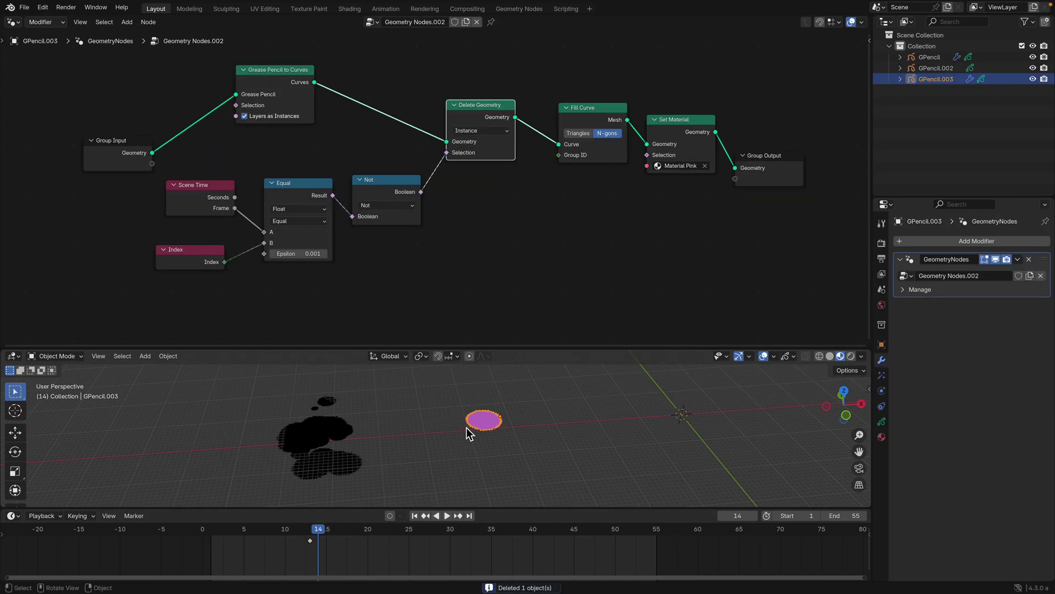
{"action": "left_click", "coordinate": [315, 457]}
{"action": "key", "text": "space"}
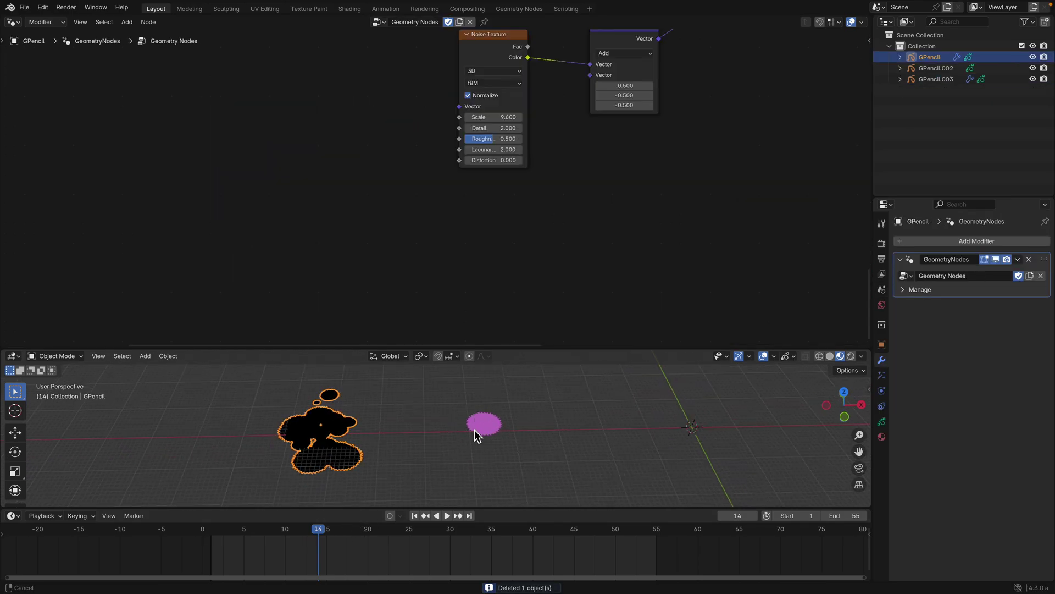
{"action": "left_click_drag", "start_coordinate": [279, 532], "coordinate": [360, 517]}
{"action": "key", "text": "space"}
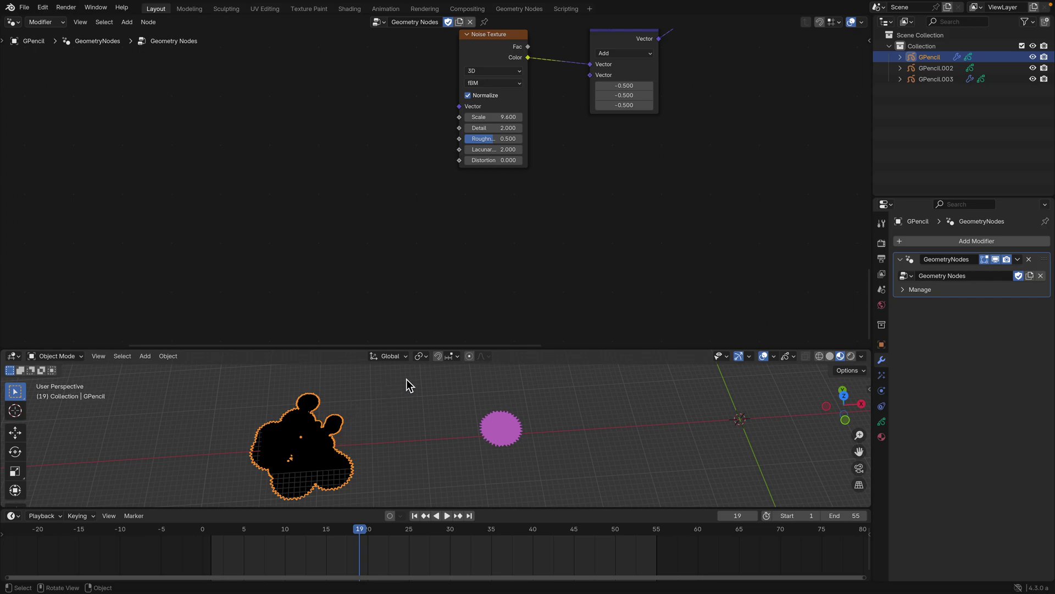
Select GPencil.003 and move its Grease Pencil to Curves node closer to Delete Geometry.
{"action": "left_click", "coordinate": [499, 422]}
{"action": "scroll", "coordinate": [297, 208], "scroll_direction": "up", "scroll_amount": 1}
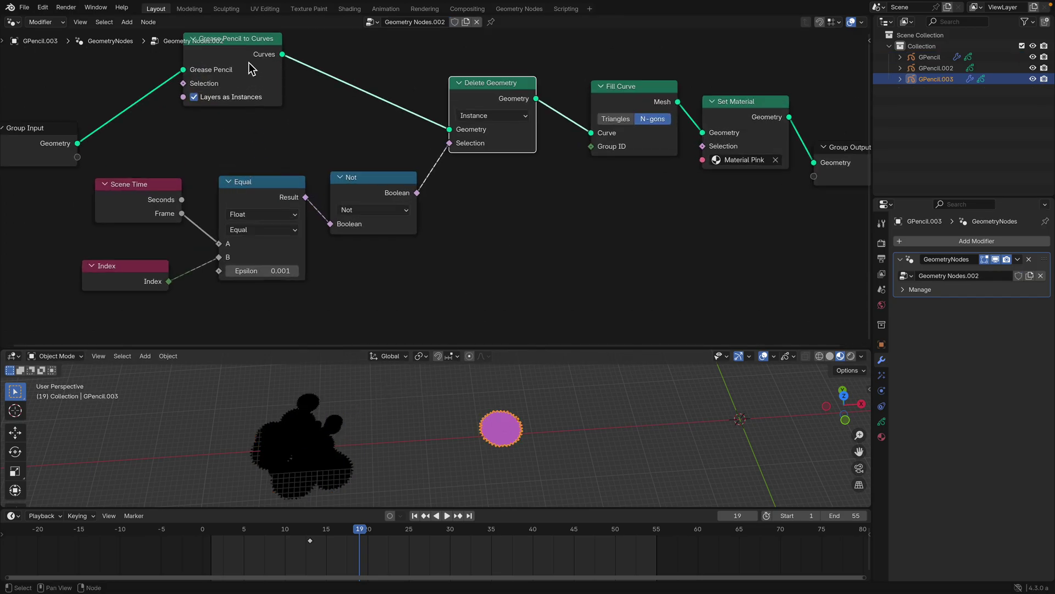
{"action": "left_click_drag", "start_coordinate": [246, 86], "coordinate": [320, 105]}
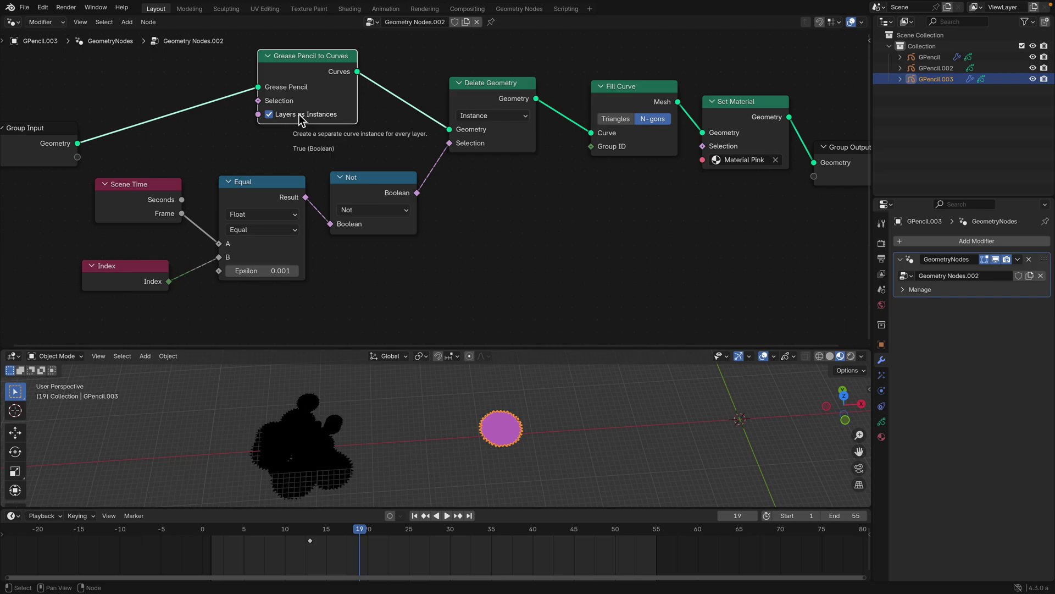
Try turning off Layers as Instances on Grease Pencil to Curves and inspect the pink fills up close.
{"action": "scroll", "coordinate": [496, 452], "scroll_direction": "down", "scroll_amount": 2}
{"action": "scroll", "coordinate": [499, 443], "scroll_direction": "up", "scroll_amount": 3}
{"action": "middle_click_drag", "start_coordinate": [501, 440], "coordinate": [439, 441], "text": "shift"}
{"action": "middle_click_drag", "start_coordinate": [440, 441], "coordinate": [444, 463]}
{"action": "scroll", "coordinate": [445, 463], "scroll_direction": "up", "scroll_amount": 2}
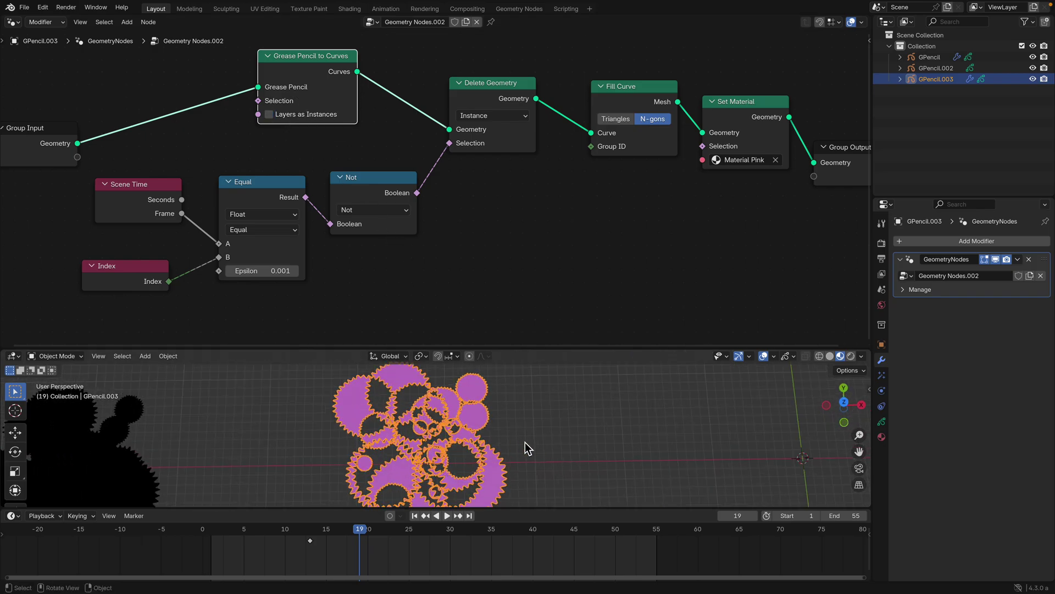
Switch the enlarged 3D viewport to the top view, deselect the object and save the file.
{"action": "left_click", "coordinate": [844, 402]}
{"action": "left_click_drag", "start_coordinate": [497, 349], "coordinate": [492, 220]}
{"action": "left_click", "coordinate": [564, 335]}
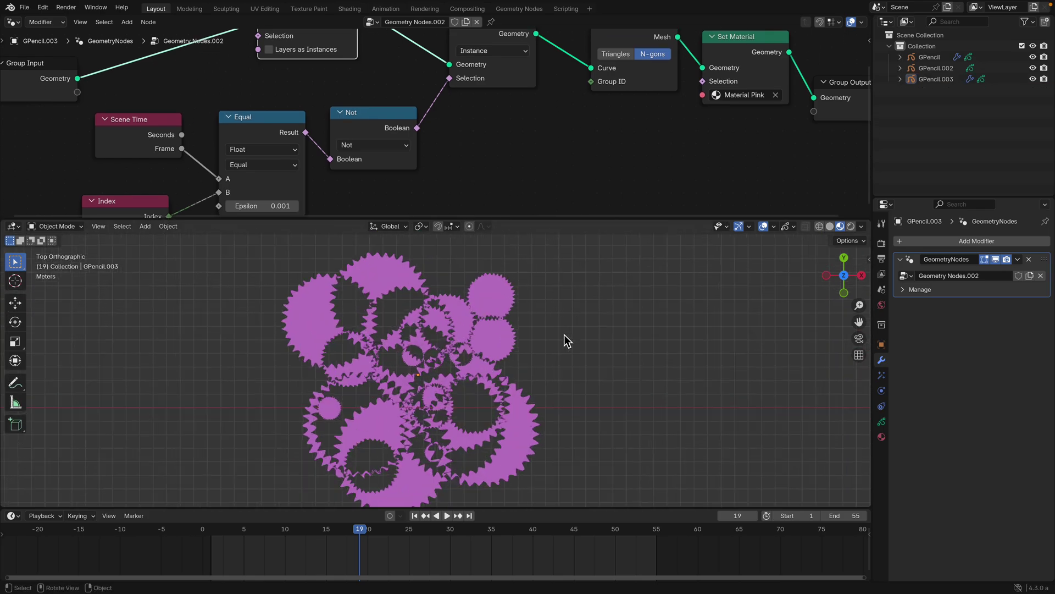
{"action": "scroll", "coordinate": [564, 334], "scroll_direction": "up", "scroll_amount": 1}
{"action": "scroll", "coordinate": [445, 343], "scroll_direction": "down", "scroll_amount": 5}
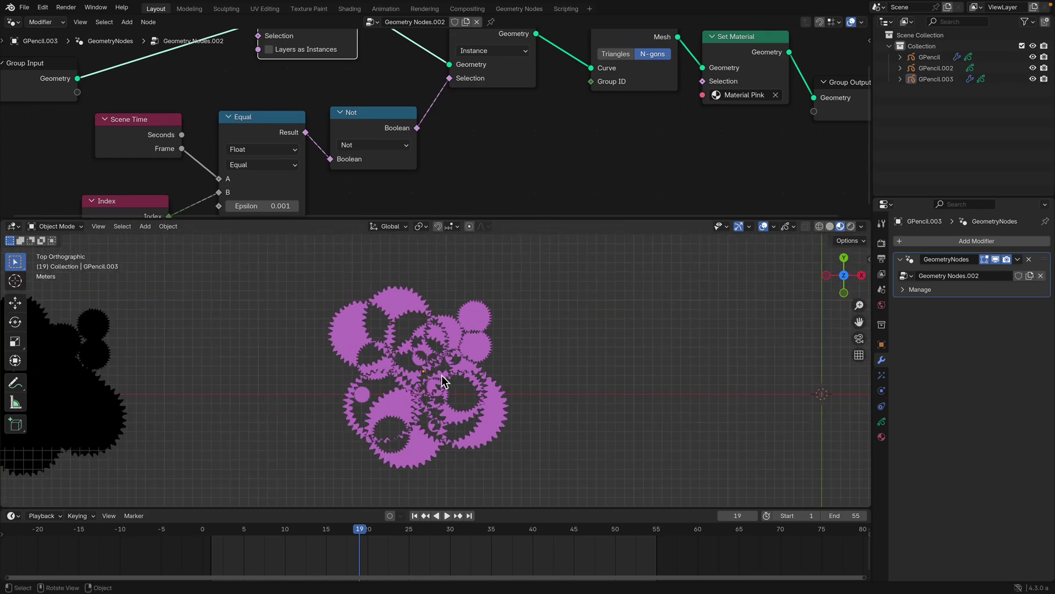
{"action": "key", "text": "ctrl+s"}
Turn Layers as Instances back on in Grease Pencil to Curves and nudge the Delete Geometry node.
{"action": "middle_click_drag", "start_coordinate": [340, 36], "coordinate": [334, 62]}
{"action": "left_click", "coordinate": [311, 79]}
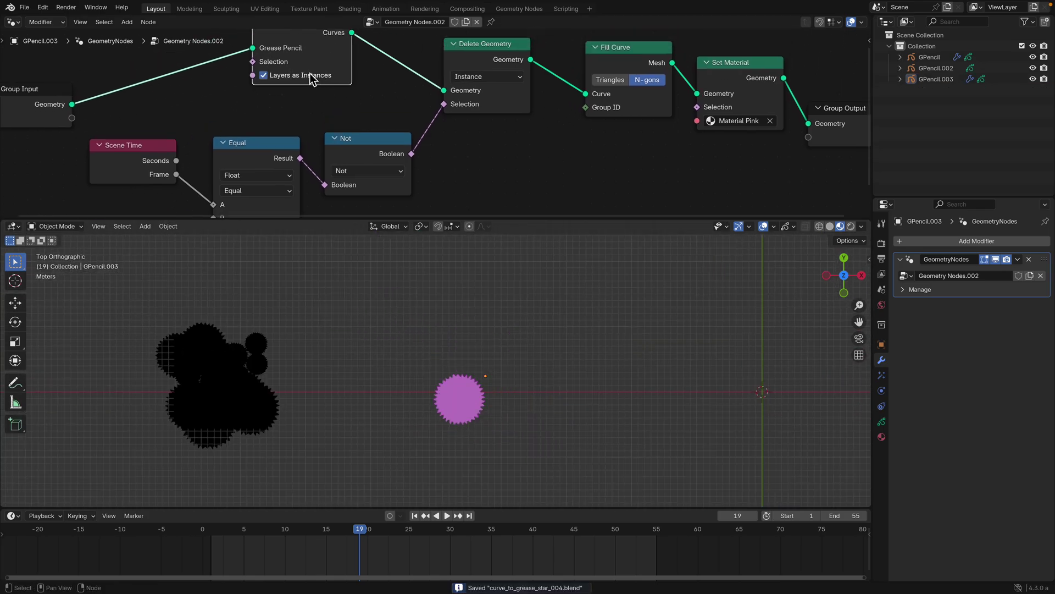
{"action": "left_click_drag", "start_coordinate": [481, 51], "coordinate": [479, 54]}
Preview the animation by playing and scrubbing, stop at frame 17 and save the file.
{"action": "key", "text": "space"}
{"action": "key", "text": "space"}
{"action": "mouse_move", "coordinate": [342, 527]}
{"action": "left_mouse_down"}
{"action": "mouse_move", "coordinate": [371, 514]}
{"action": "mouse_move", "coordinate": [350, 511]}
{"action": "left_mouse_up"}
{"action": "key", "text": "space"}
{"action": "key", "text": "space"}
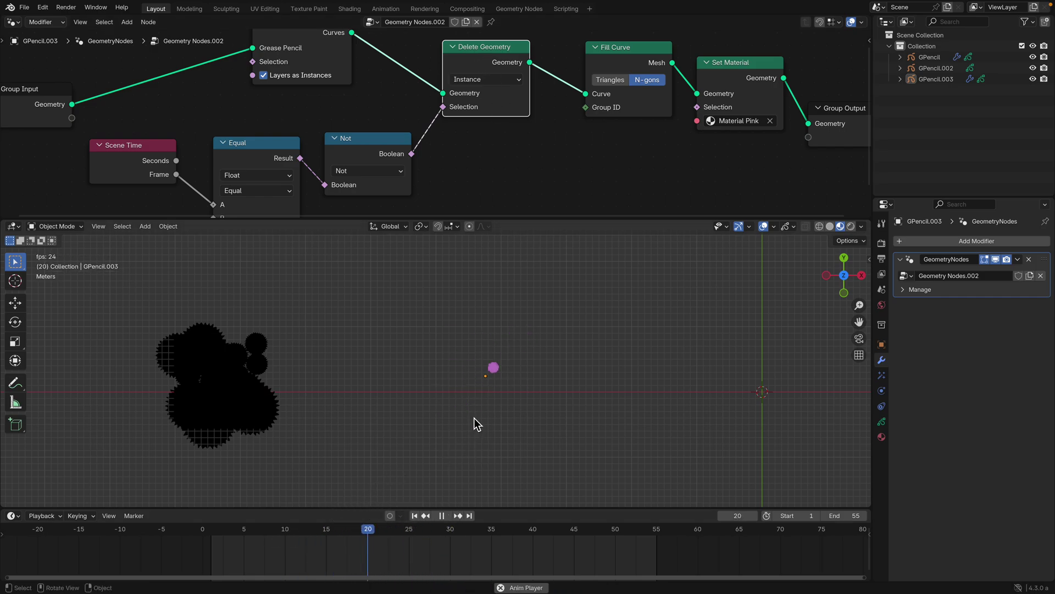
{"action": "left_click", "coordinate": [342, 529]}
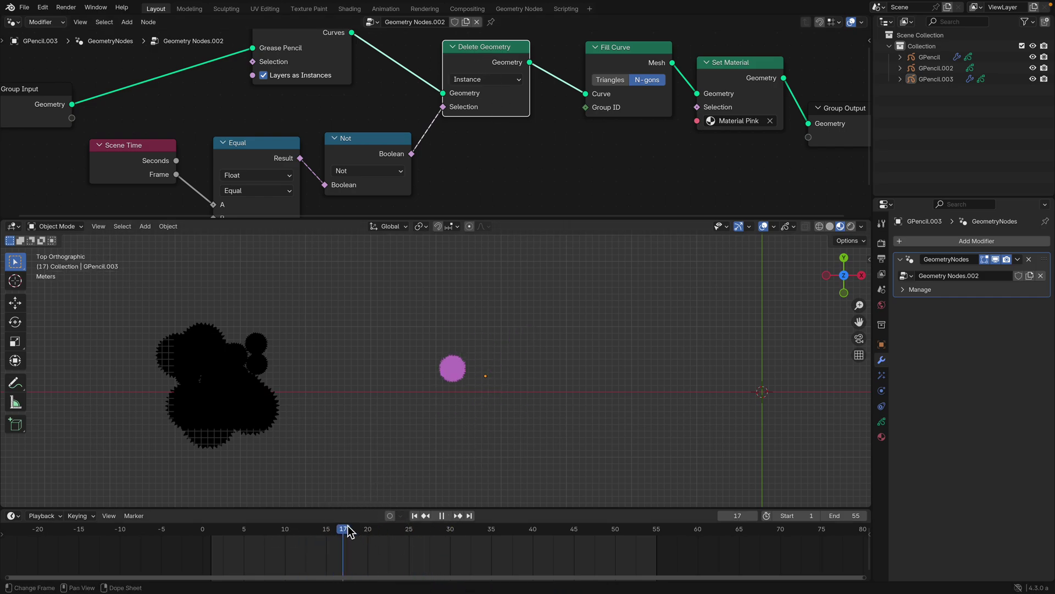
{"action": "key", "text": "ctrl+s"}
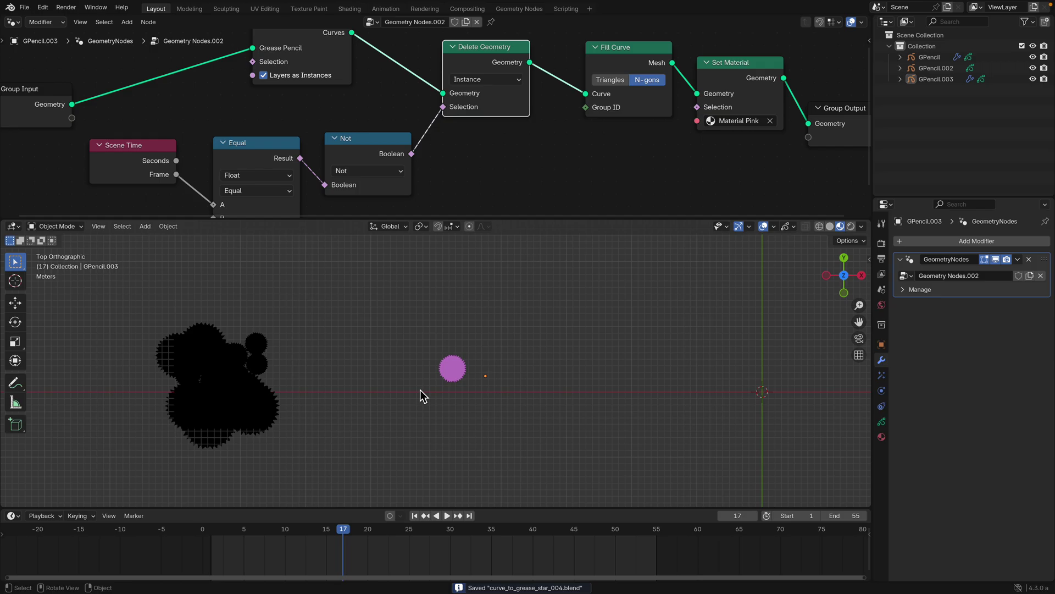
Move the Fill Curve, Set Material and Group Output nodes into a tidier, more compact chain after Delete Geometry.
{"action": "scroll", "coordinate": [450, 368], "scroll_direction": "up", "scroll_amount": 2}
{"action": "scroll", "coordinate": [462, 385], "scroll_direction": "down", "scroll_amount": 1}
{"action": "scroll", "coordinate": [467, 357], "scroll_direction": "down", "scroll_amount": 2}
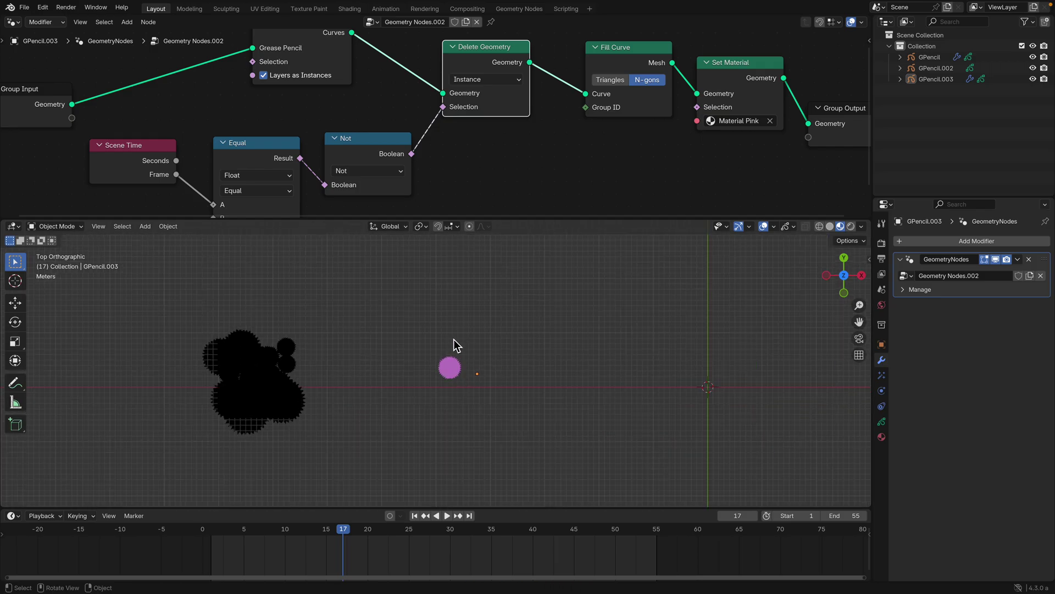
{"action": "scroll", "coordinate": [555, 132], "scroll_direction": "down", "scroll_amount": 2}
{"action": "middle_click_drag", "start_coordinate": [555, 132], "coordinate": [431, 156]}
{"action": "left_click_drag", "start_coordinate": [485, 108], "coordinate": [468, 104]}
{"action": "left_click_drag", "start_coordinate": [582, 108], "coordinate": [578, 91]}
{"action": "left_click_drag", "start_coordinate": [671, 149], "coordinate": [680, 141]}
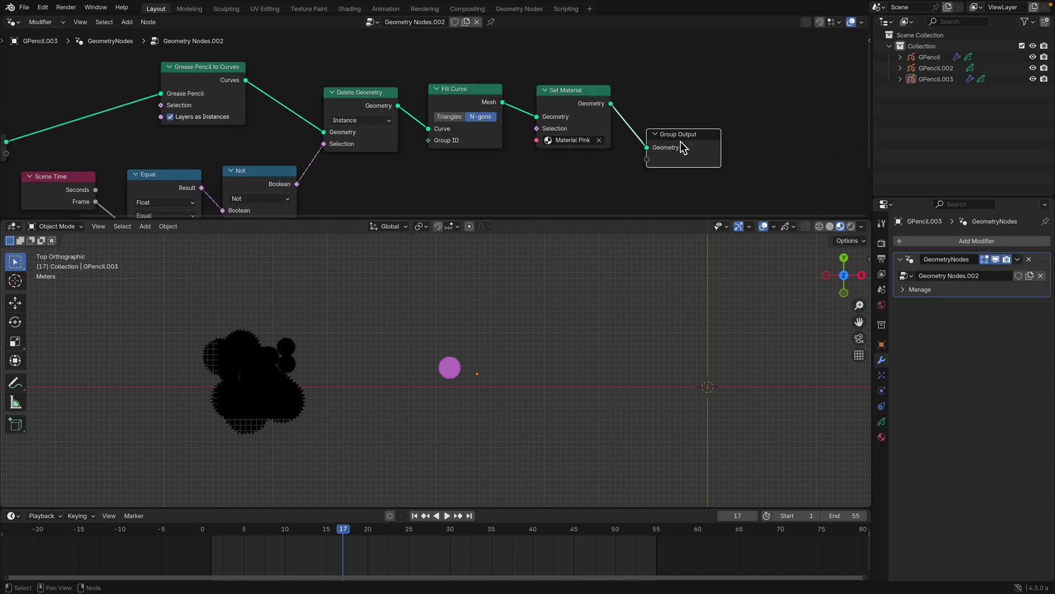
{"action": "left_click_drag", "start_coordinate": [481, 96], "coordinate": [482, 78]}
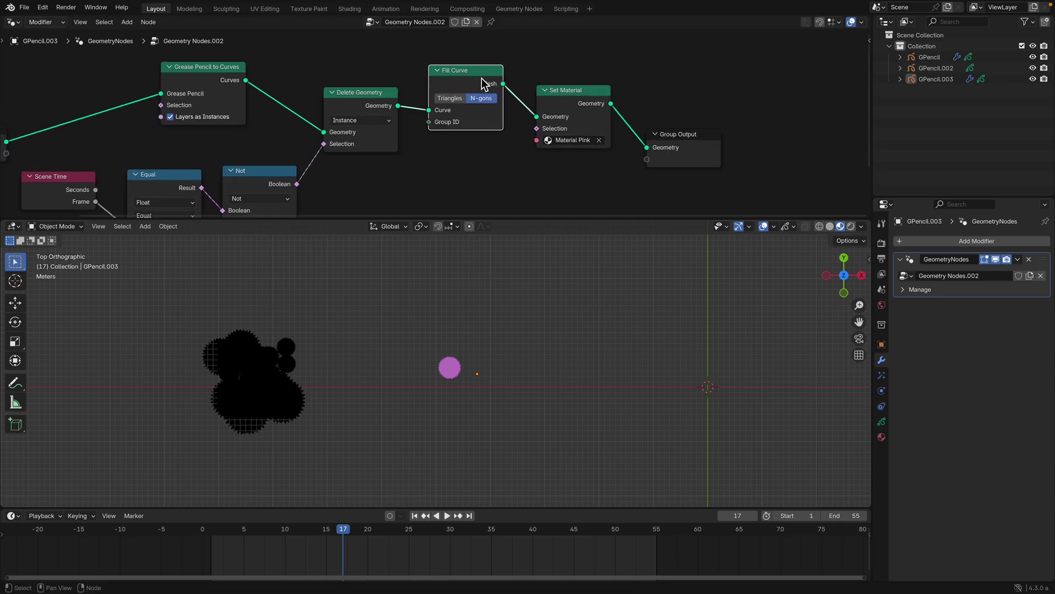
Scrub the timeline to frame 19 and examine the pink star in the top view.
{"action": "left_click_drag", "start_coordinate": [283, 533], "coordinate": [360, 529]}
{"action": "scroll", "coordinate": [396, 388], "scroll_direction": "up", "scroll_amount": 1}
{"action": "middle_click_drag", "start_coordinate": [458, 375], "coordinate": [531, 377], "text": "shift"}
Nudge the Grease Pencil to Curves node and enlarge the node editor to show more of the tree.
{"action": "left_click_drag", "start_coordinate": [218, 86], "coordinate": [216, 81]}
{"action": "scroll", "coordinate": [220, 88], "scroll_direction": "down", "scroll_amount": 2}
{"action": "middle_click_drag", "start_coordinate": [232, 95], "coordinate": [274, 99]}
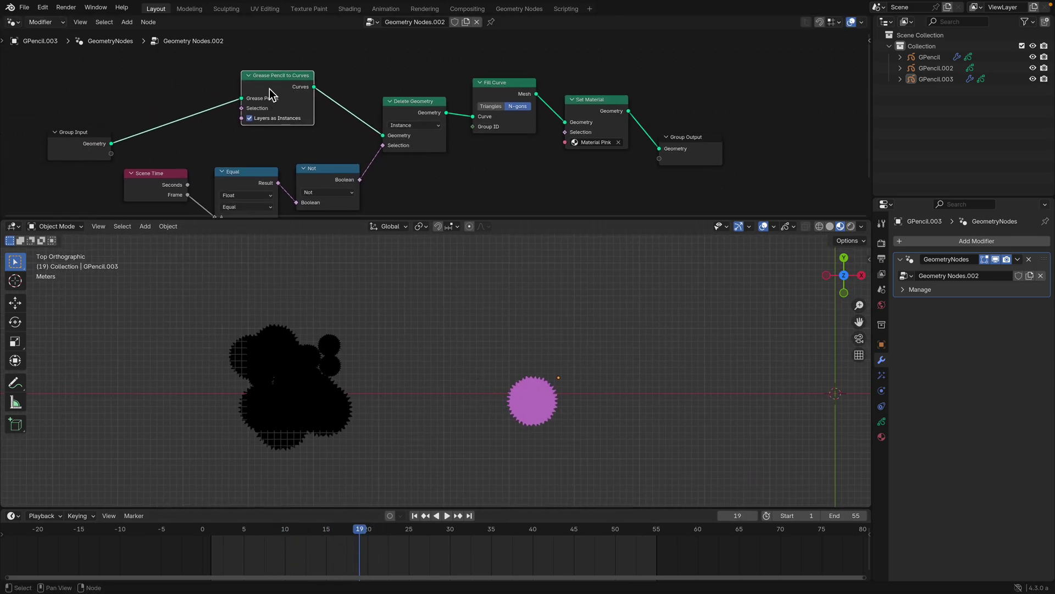
{"action": "left_click_drag", "start_coordinate": [325, 217], "coordinate": [324, 316]}
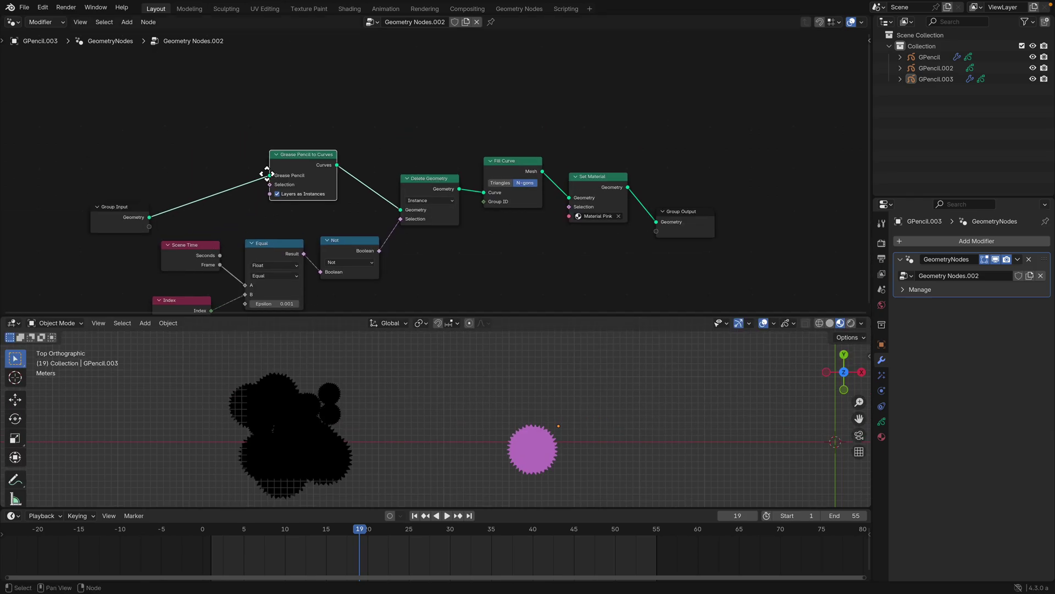
Add an unconnected Curves to Grease Pencil node above the existing node chain.
{"action": "scroll", "coordinate": [268, 174], "scroll_direction": "up", "scroll_amount": 1}
{"action": "key", "text": "shift+a"}
{"action": "type", "text": "grea"}
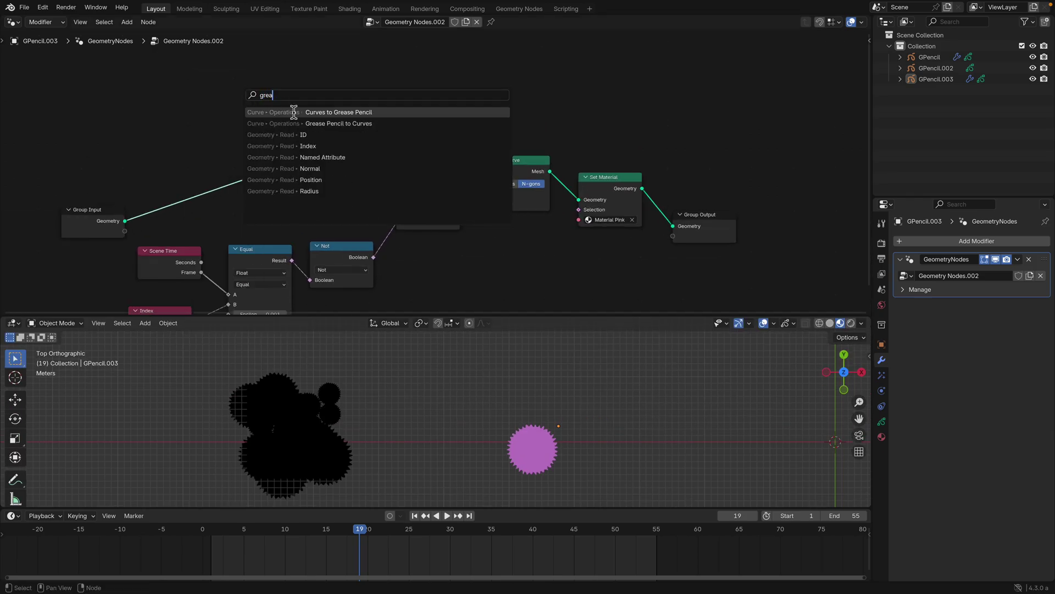
{"action": "key", "text": "Return"}
{"action": "left_click", "coordinate": [218, 122]}
Add a second, unconnected Grease Pencil to Curves node directly above the Curves to Grease Pencil node.
{"action": "key", "text": "shift+a"}
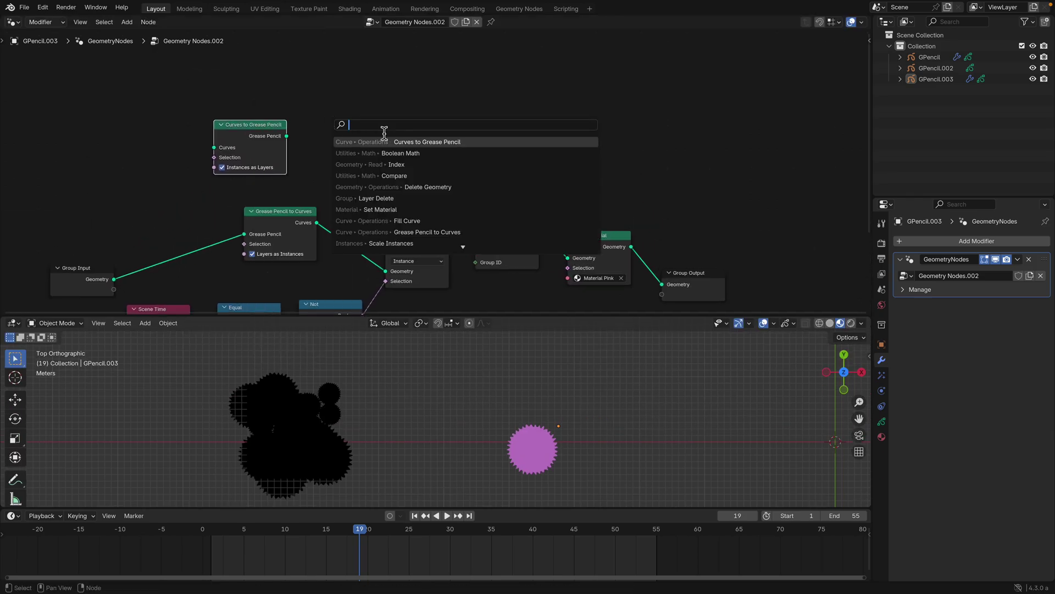
{"action": "type", "text": "grea"}
{"action": "key", "text": "Return"}
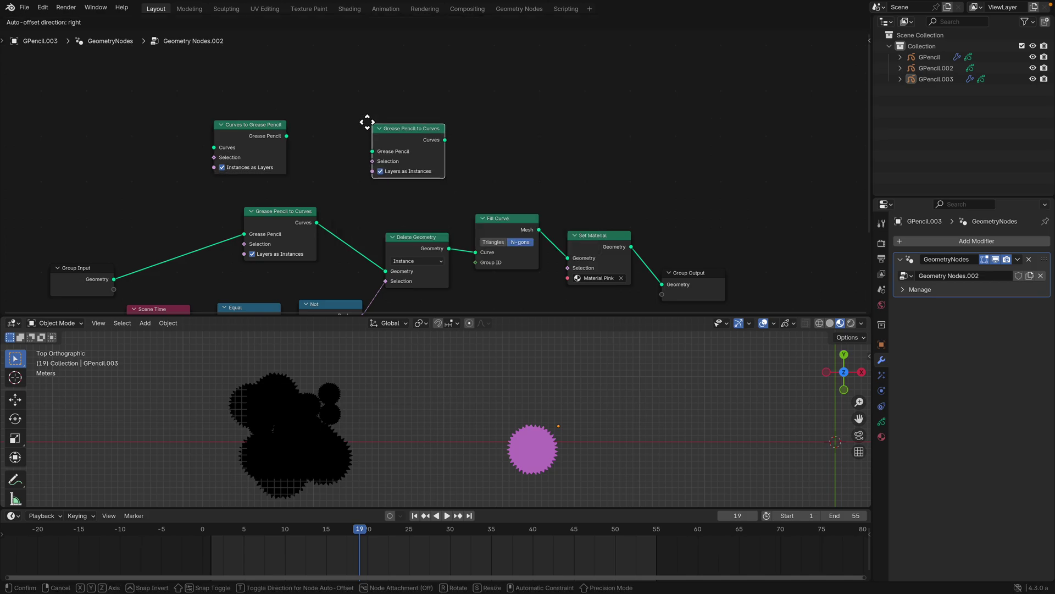
{"action": "scroll", "coordinate": [335, 118], "scroll_direction": "up", "scroll_amount": 2}
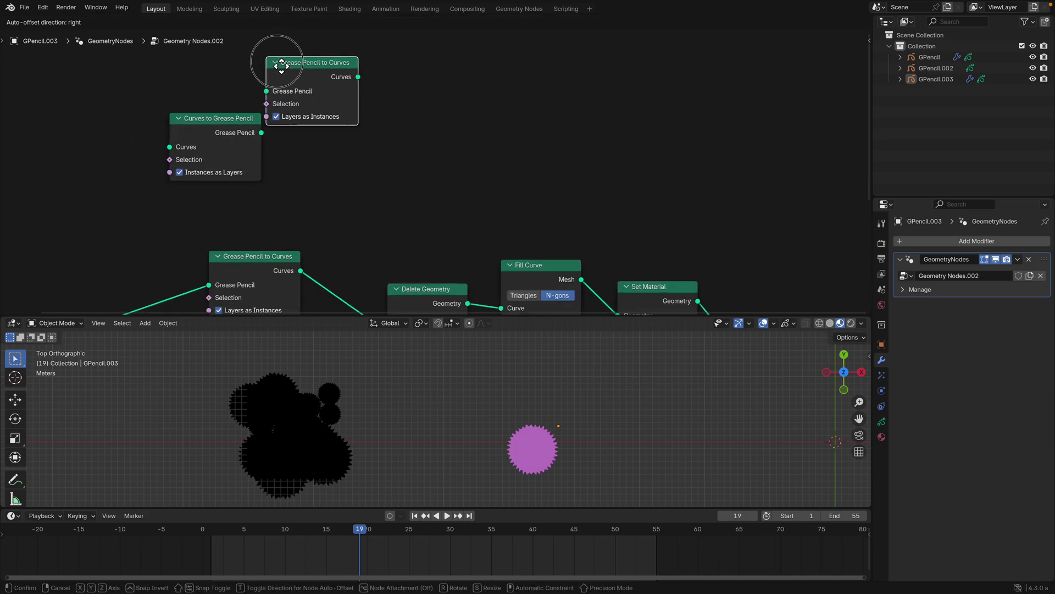
{"action": "left_click", "coordinate": [207, 59]}
Space out and reposition the two unconnected conversion nodes above the chain.
{"action": "middle_click_drag", "start_coordinate": [263, 82], "coordinate": [315, 102]}
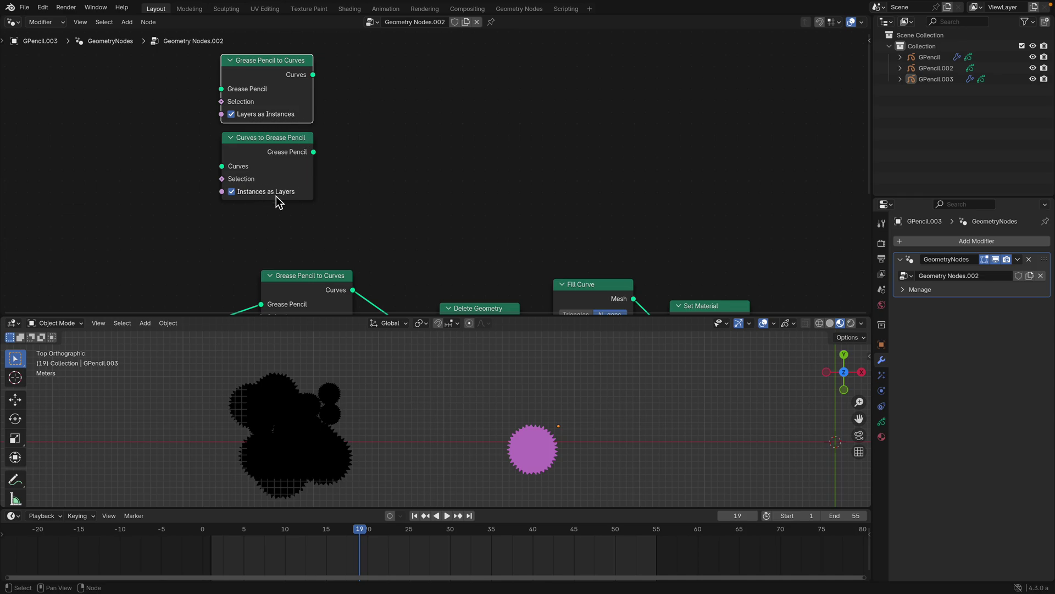
{"action": "scroll", "coordinate": [343, 195], "scroll_direction": "down", "scroll_amount": 1}
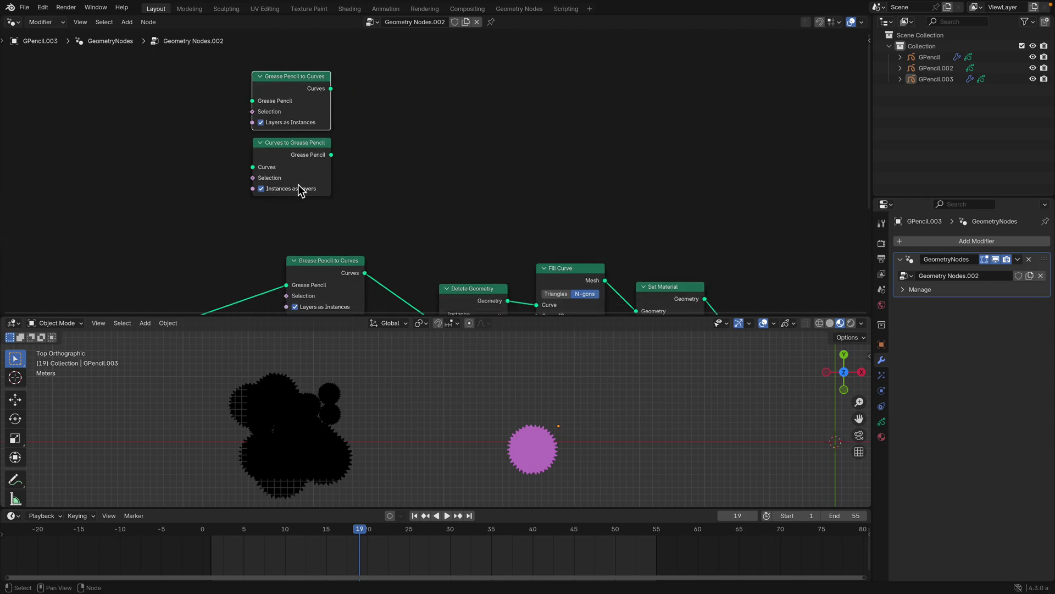
{"action": "scroll", "coordinate": [275, 105], "scroll_direction": "down", "scroll_amount": 1}
{"action": "left_click_drag", "start_coordinate": [302, 89], "coordinate": [300, 78]}
{"action": "left_click_drag", "start_coordinate": [236, 83], "coordinate": [356, 159]}
{"action": "key", "text": "g"}
{"action": "left_click", "coordinate": [362, 140]}
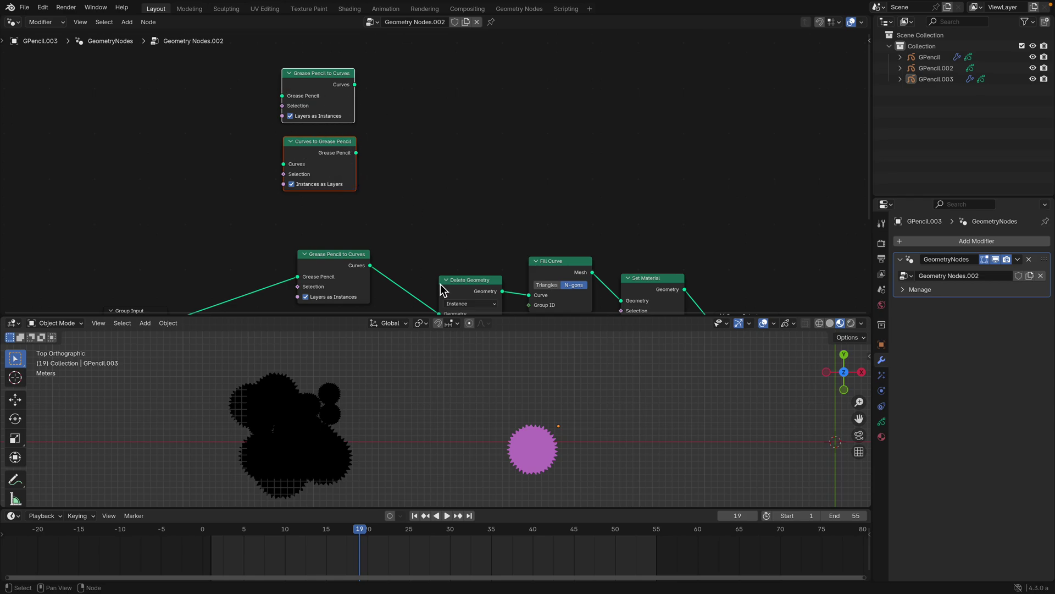
Examine GPencil's materials and layer list, and compare it with the layer list of GPencil.003.
{"action": "left_click", "coordinate": [309, 413]}
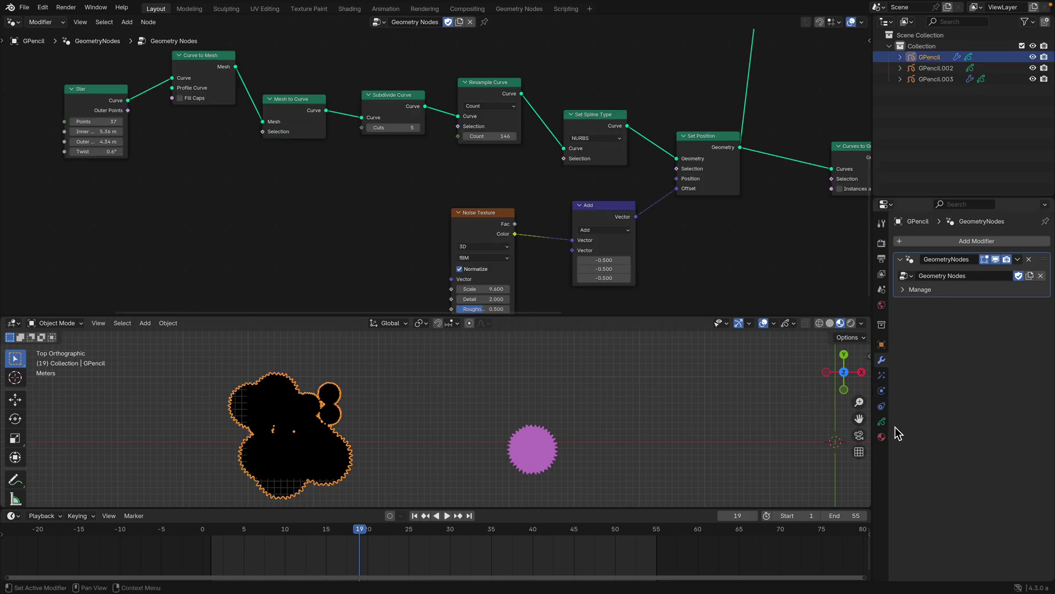
{"action": "left_click", "coordinate": [883, 437]}
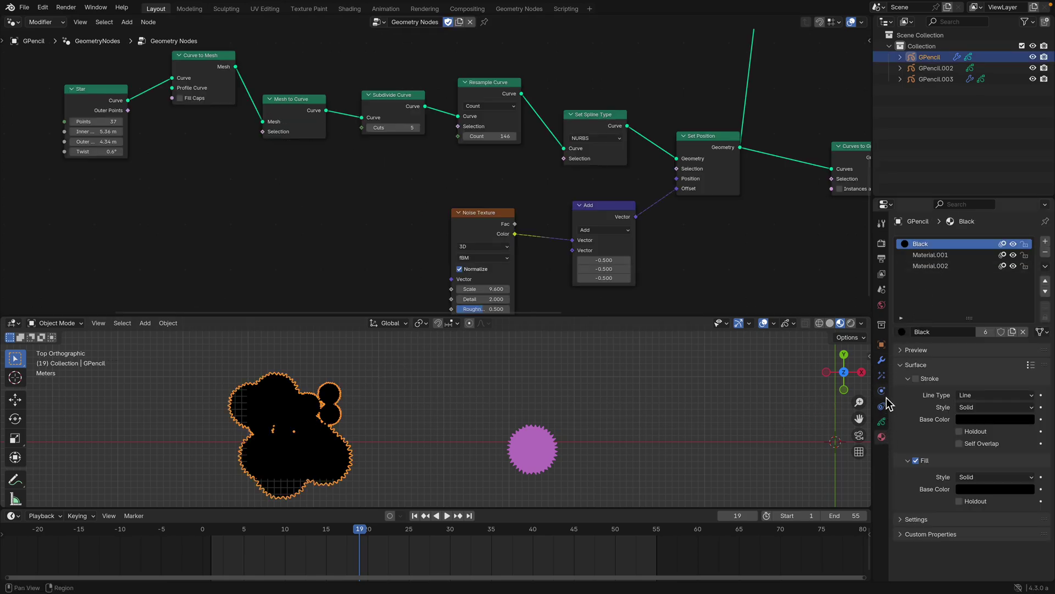
{"action": "left_click", "coordinate": [883, 423]}
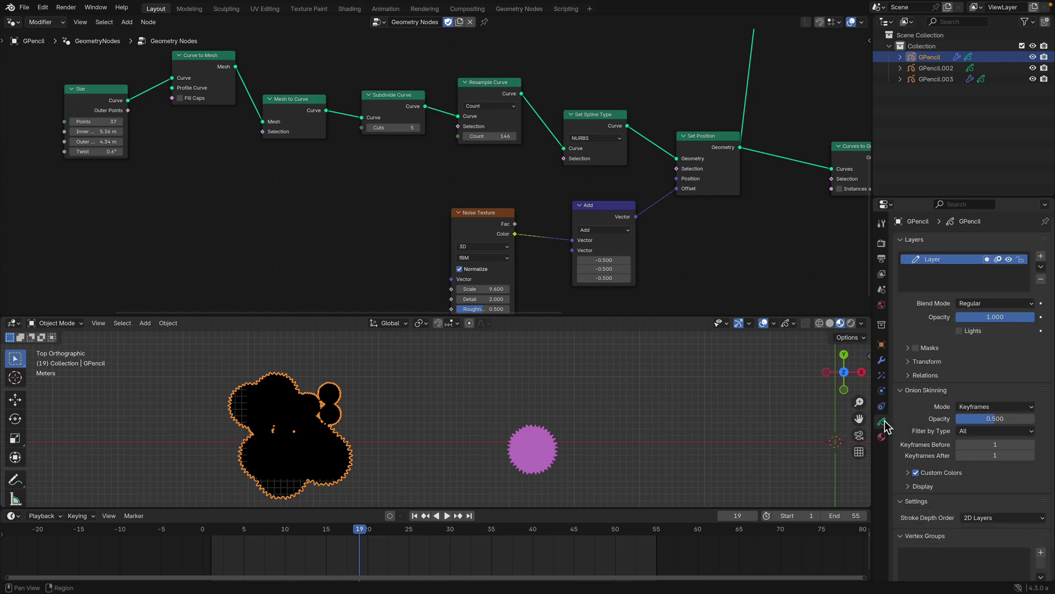
{"action": "left_click", "coordinate": [522, 442]}
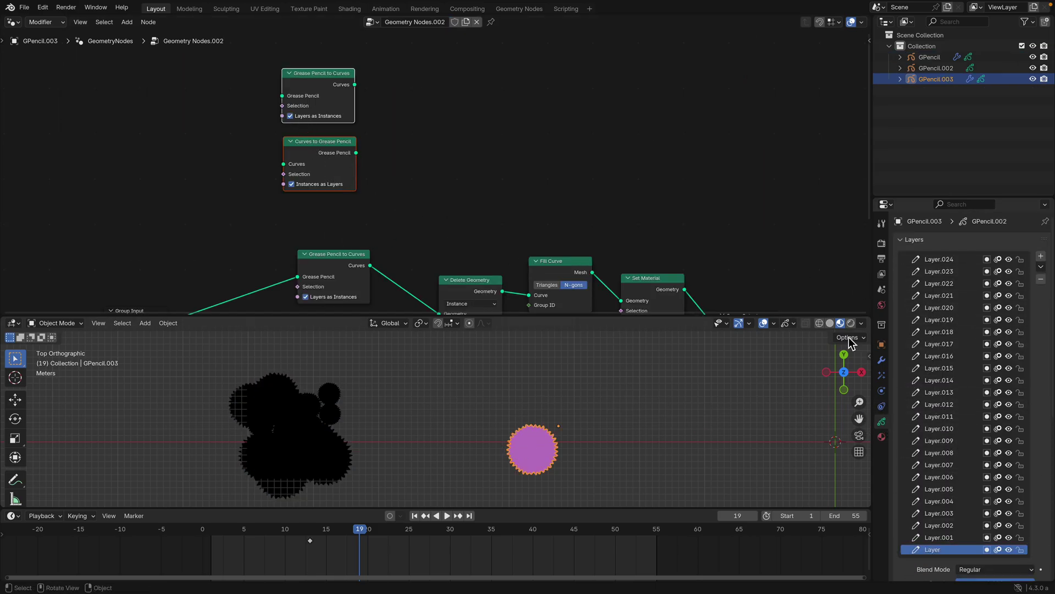
Move the Group Input node up beside the connected Grease Pencil to Curves node.
{"action": "middle_click_drag", "start_coordinate": [419, 199], "coordinate": [458, 51]}
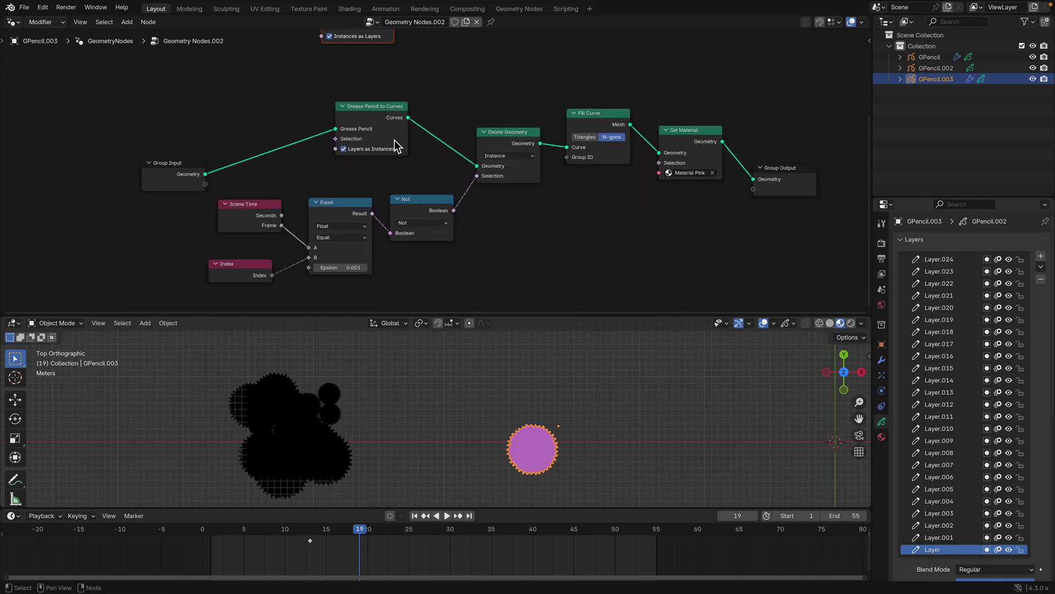
{"action": "left_click_drag", "start_coordinate": [168, 181], "coordinate": [231, 120]}
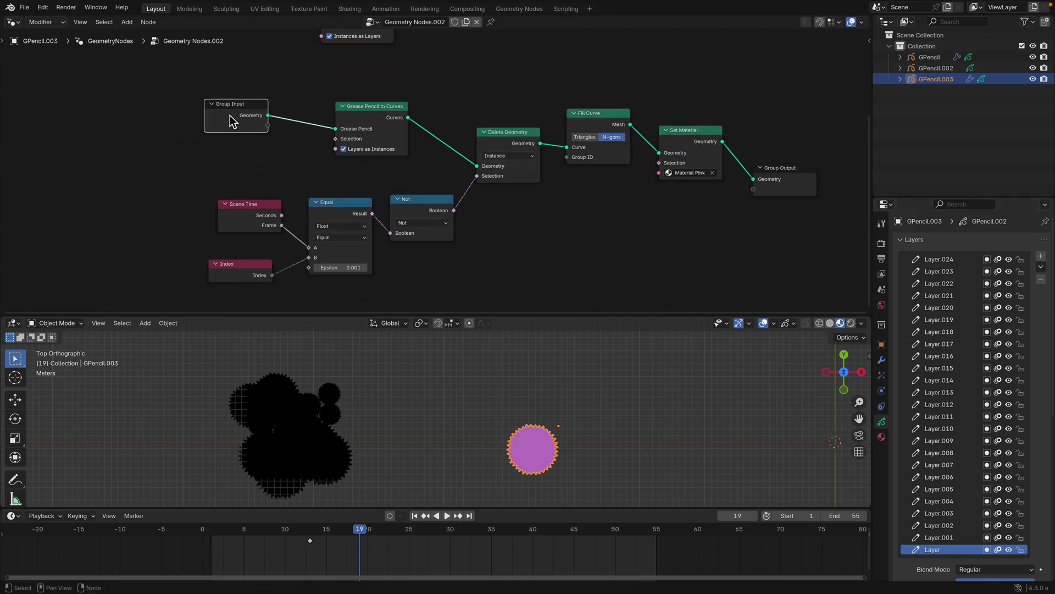
Tidy the GPencil.003 node chain by repositioning the connected Grease Pencil to Curves, Delete Geometry, Fill Curve, Set Material and Group Output nodes.
{"action": "middle_click_drag", "start_coordinate": [305, 69], "coordinate": [251, 114]}
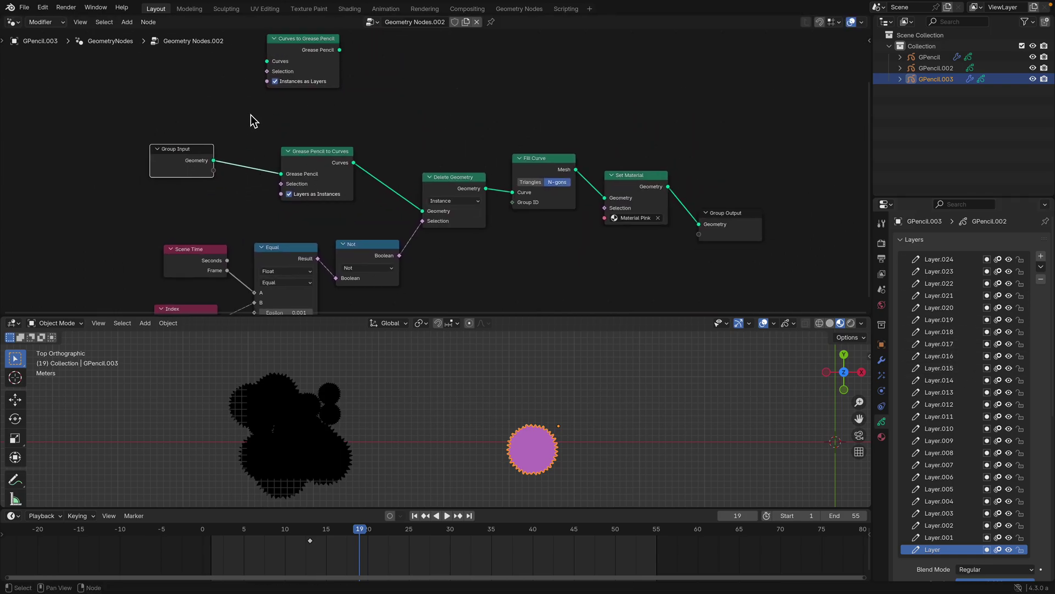
{"action": "left_click_drag", "start_coordinate": [322, 159], "coordinate": [323, 146]}
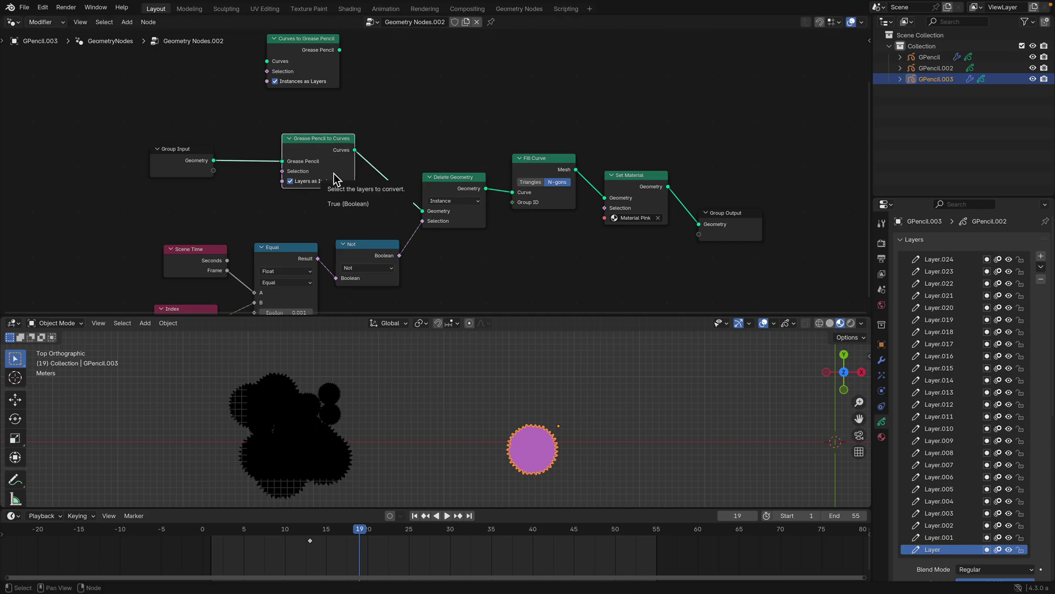
{"action": "left_click_drag", "start_coordinate": [443, 184], "coordinate": [438, 189]}
{"action": "left_click_drag", "start_coordinate": [399, 534], "coordinate": [376, 536]}
{"action": "key", "text": "space"}
{"action": "middle_click_drag", "start_coordinate": [564, 174], "coordinate": [464, 149]}
{"action": "left_click_drag", "start_coordinate": [464, 147], "coordinate": [526, 137]}
{"action": "left_click_drag", "start_coordinate": [617, 187], "coordinate": [635, 177]}
{"action": "left_click_drag", "start_coordinate": [537, 153], "coordinate": [543, 156]}
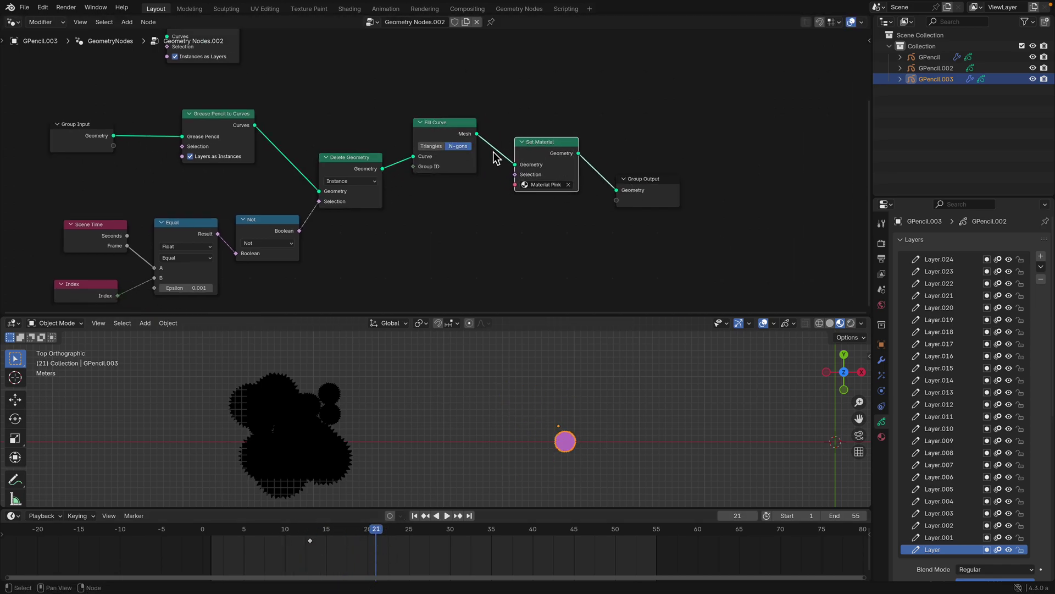
Scrub the timeline around frames 20 and 21 and inspect the star instances from a side angle.
{"action": "left_click_drag", "start_coordinate": [358, 536], "coordinate": [386, 545]}
{"action": "middle_click_drag", "start_coordinate": [448, 462], "coordinate": [401, 498]}
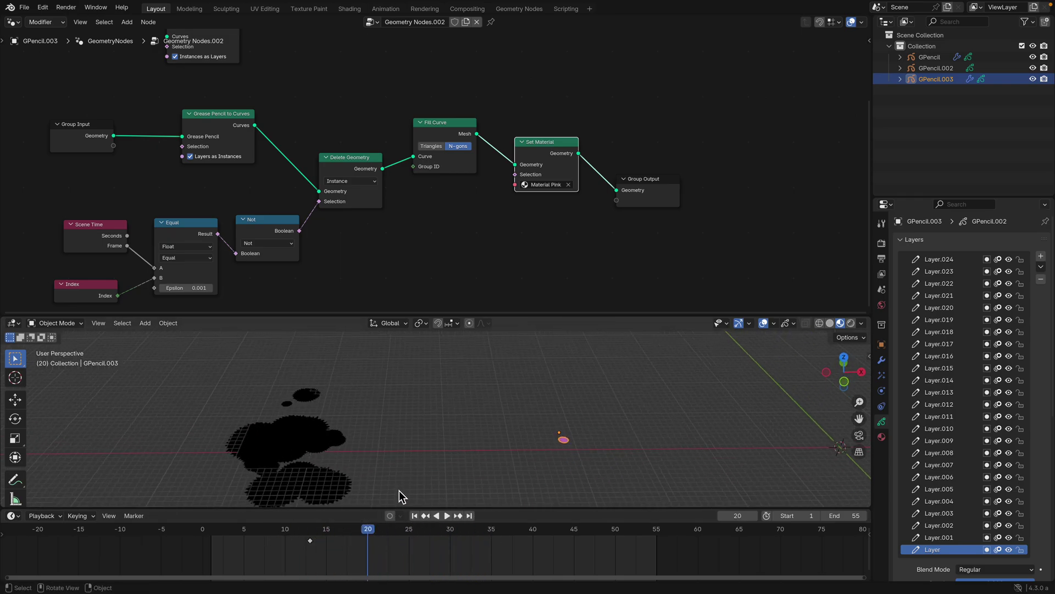
{"action": "left_click", "coordinate": [377, 536]}
{"action": "middle_click_drag", "start_coordinate": [431, 447], "coordinate": [431, 406]}
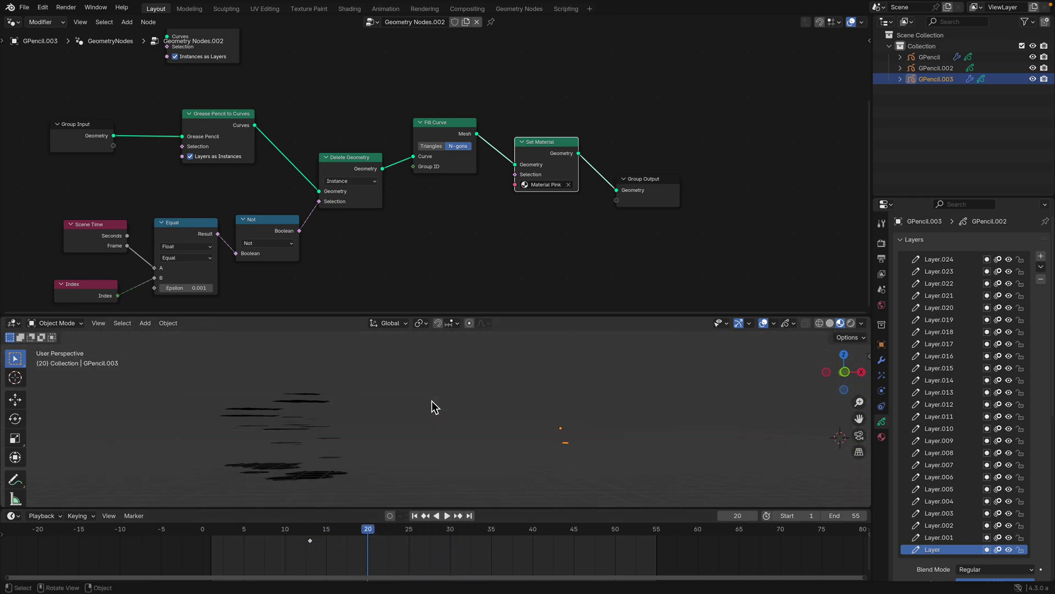
{"action": "left_click", "coordinate": [374, 538]}
{"action": "mouse_move", "coordinate": [373, 535]}
{"action": "left_mouse_down"}
{"action": "mouse_move", "coordinate": [316, 536]}
{"action": "mouse_move", "coordinate": [376, 536]}
{"action": "left_mouse_up"}
{"action": "middle_click_drag", "start_coordinate": [374, 409], "coordinate": [371, 454]}
Select the original GPencil object and set the current frame to 13.
{"action": "left_click", "coordinate": [313, 432]}
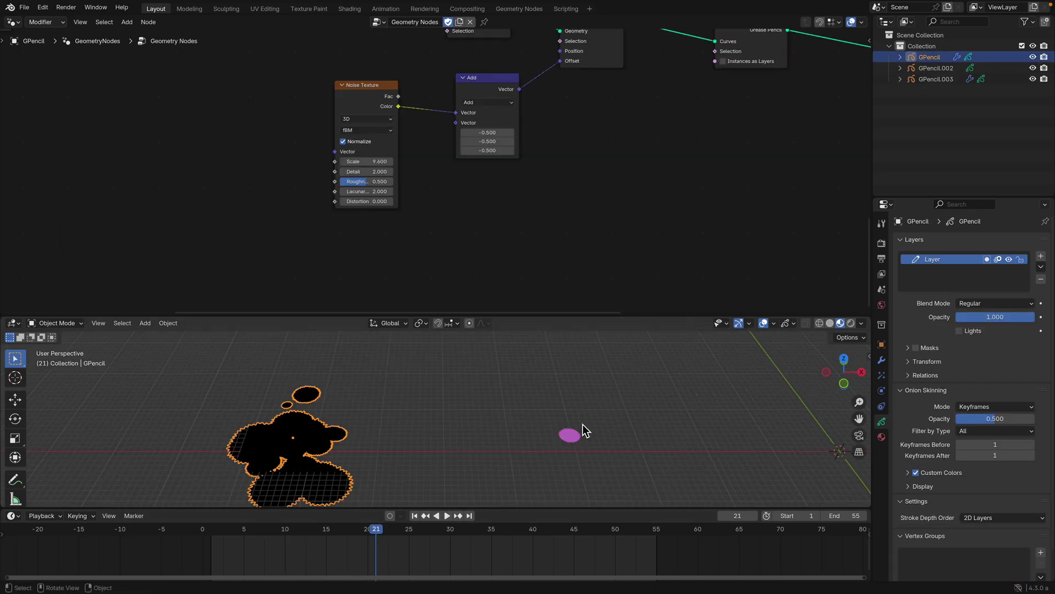
{"action": "left_click", "coordinate": [571, 435]}
{"action": "left_click", "coordinate": [310, 536]}
{"action": "left_click", "coordinate": [350, 446]}
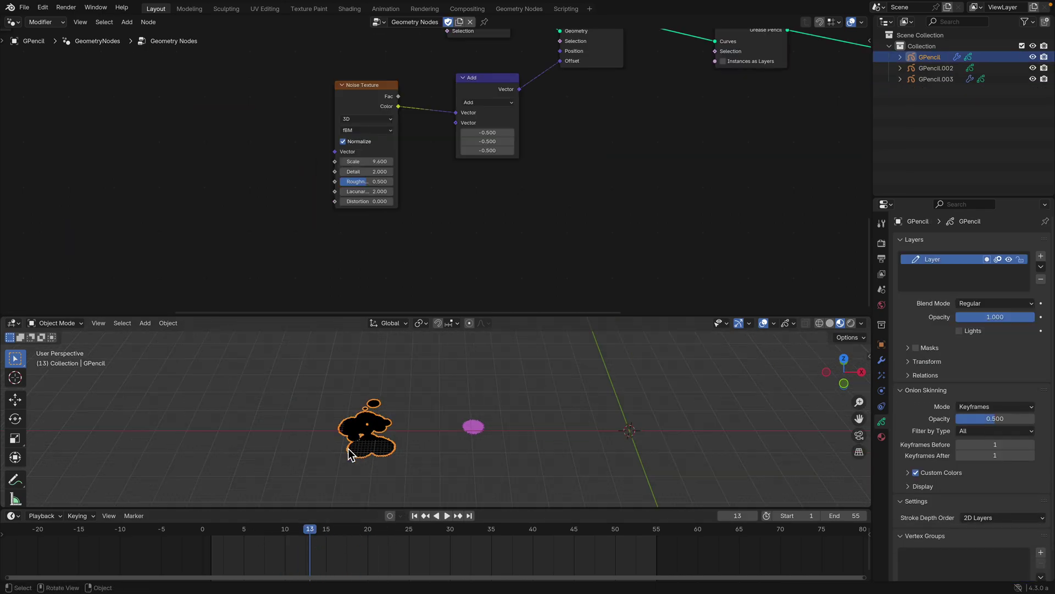
Set the Points node's count to 100 in GPencil's node tree and save the file.
{"action": "mouse_move", "coordinate": [348, 147]}
{"action": "middle_mouse_down"}
{"action": "mouse_move", "coordinate": [330, 172]}
{"action": "mouse_move", "coordinate": [302, 184]}
{"action": "mouse_move", "coordinate": [365, 220]}
{"action": "mouse_move", "coordinate": [352, 252]}
{"action": "mouse_move", "coordinate": [360, 308]}
{"action": "middle_mouse_up"}
{"action": "left_click_drag", "start_coordinate": [316, 147], "coordinate": [346, 148]}
{"action": "left_click_drag", "start_coordinate": [464, 222], "coordinate": [501, 221]}
{"action": "middle_click_drag", "start_coordinate": [393, 160], "coordinate": [377, 209]}
{"action": "scroll", "coordinate": [377, 209], "scroll_direction": "up", "scroll_amount": 1}
{"action": "scroll", "coordinate": [380, 215], "scroll_direction": "up", "scroll_amount": 1}
{"action": "double_click", "coordinate": [403, 102]}
{"action": "type", "text": "100"}
{"action": "key", "text": "Return"}
{"action": "key", "text": "ctrl+s"}
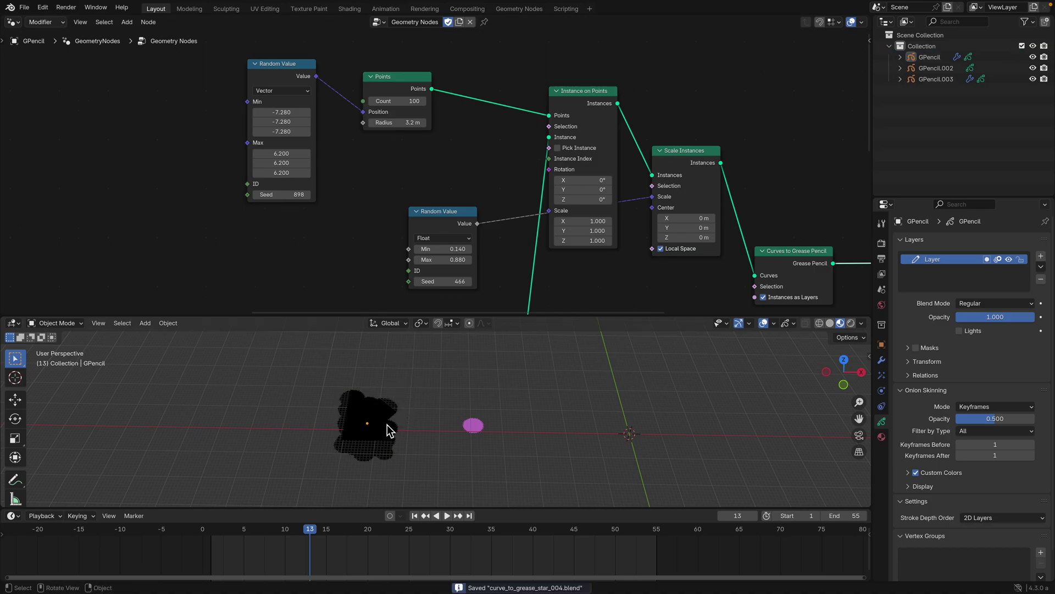
Duplicate GPencil beside the pink star and apply the copy's Geometry Nodes modifier.
{"action": "key", "text": "shift+d"}
{"action": "left_click", "coordinate": [597, 427]}
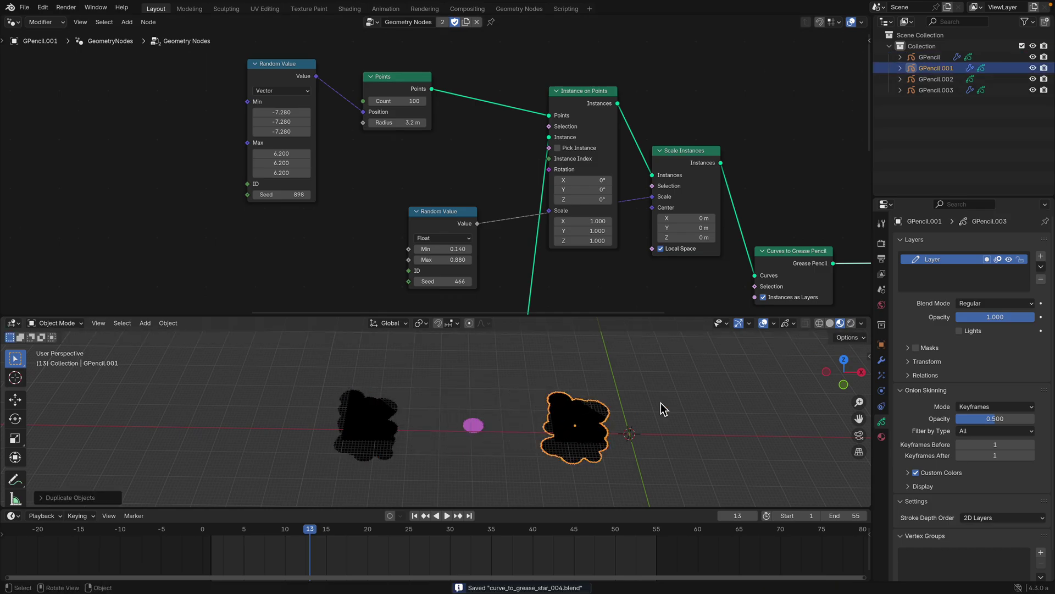
{"action": "left_click", "coordinate": [881, 359]}
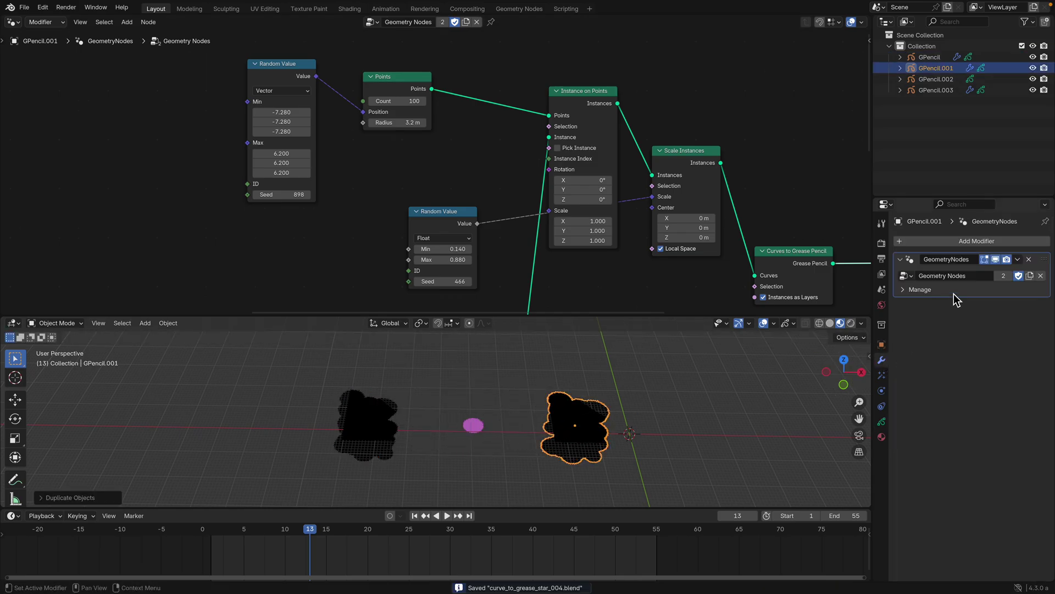
{"action": "left_click", "coordinate": [1018, 259]}
{"action": "left_click", "coordinate": [1005, 271]}
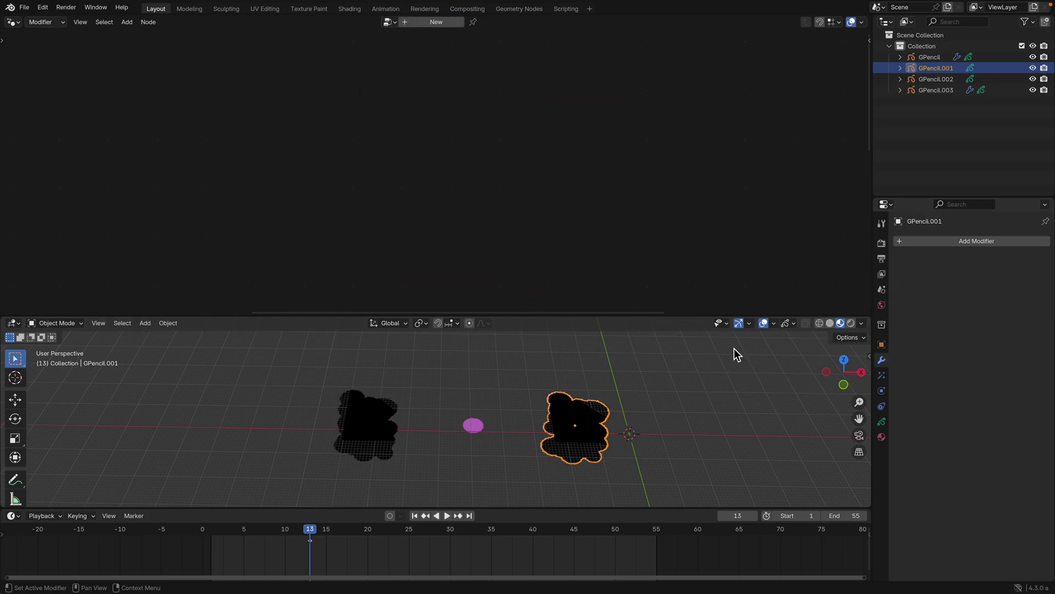
Rename GPencil.003's node group as InstancesGPIntoCurve and save the file.
{"action": "left_click", "coordinate": [478, 428]}
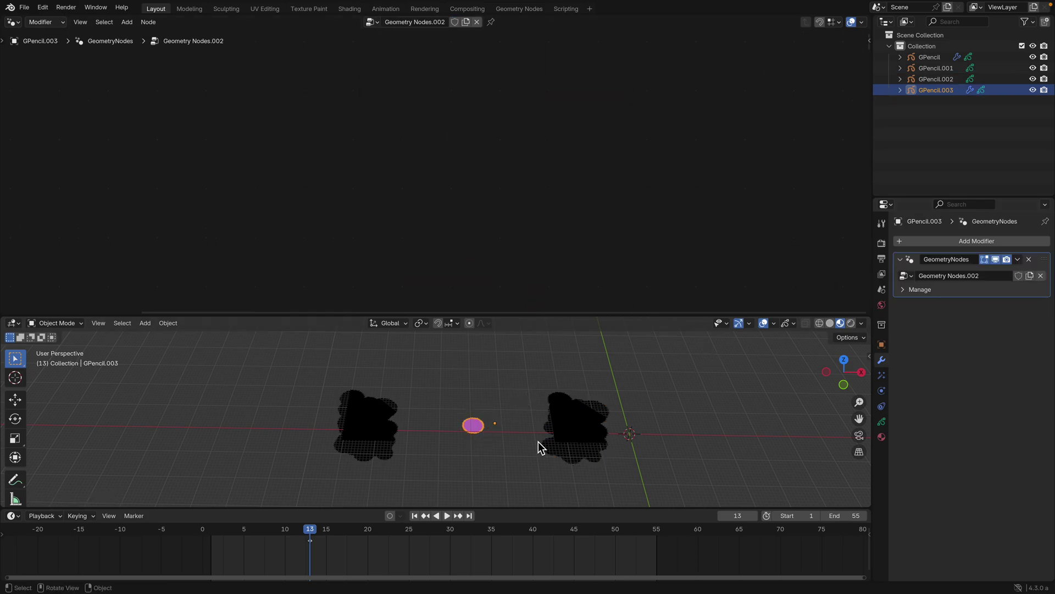
{"action": "mouse_move", "coordinate": [357, 237]}
{"action": "middle_mouse_down"}
{"action": "mouse_move", "coordinate": [395, 185]}
{"action": "mouse_move", "coordinate": [473, 129]}
{"action": "middle_mouse_up"}
{"action": "scroll", "coordinate": [437, 165], "scroll_direction": "up", "scroll_amount": 3}
{"action": "mouse_move", "coordinate": [374, 194]}
{"action": "middle_mouse_down"}
{"action": "mouse_move", "coordinate": [409, 168]}
{"action": "mouse_move", "coordinate": [562, 119]}
{"action": "middle_mouse_up"}
{"action": "scroll", "coordinate": [402, 183], "scroll_direction": "up", "scroll_amount": 3}
{"action": "key", "text": "Home"}
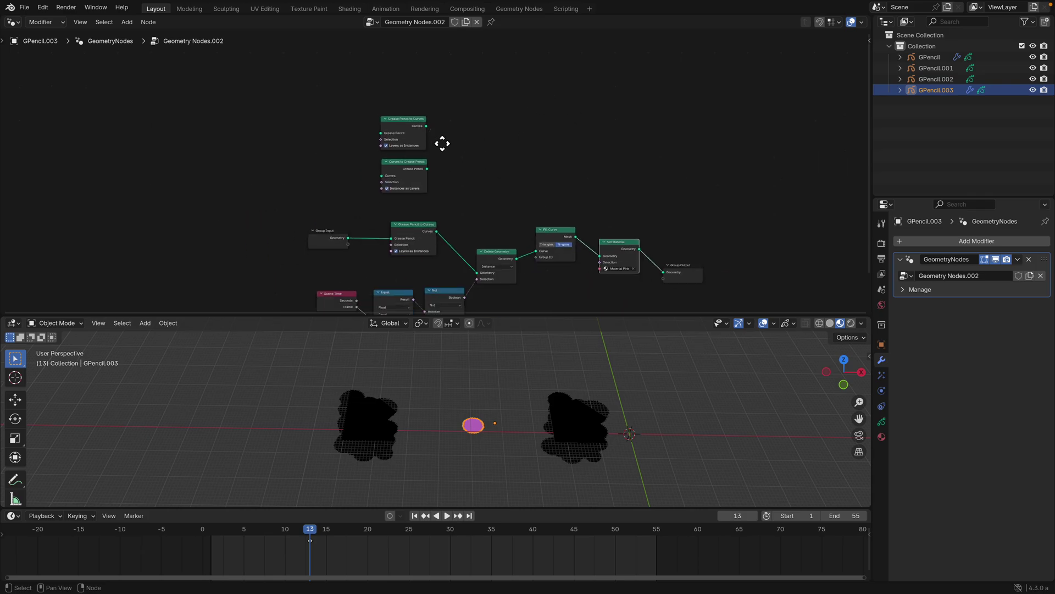
{"action": "double_click", "coordinate": [414, 22]}
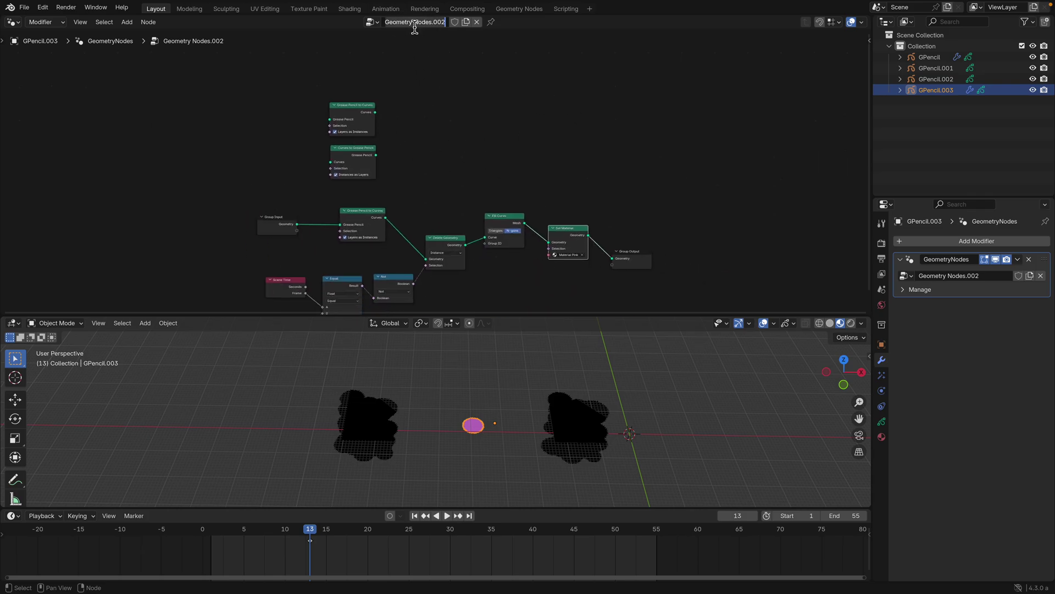
{"action": "type", "text": "Ins"}
{"action": "type", "text": "tancesGPIntoCurve"}
{"action": "key", "text": "Return"}
{"action": "key", "text": "ctrl+s"}
Add a Geometry Nodes modifier to GPencil.001 and assign it the InstancesGPIntoCurve node group.
{"action": "left_click", "coordinate": [586, 417]}
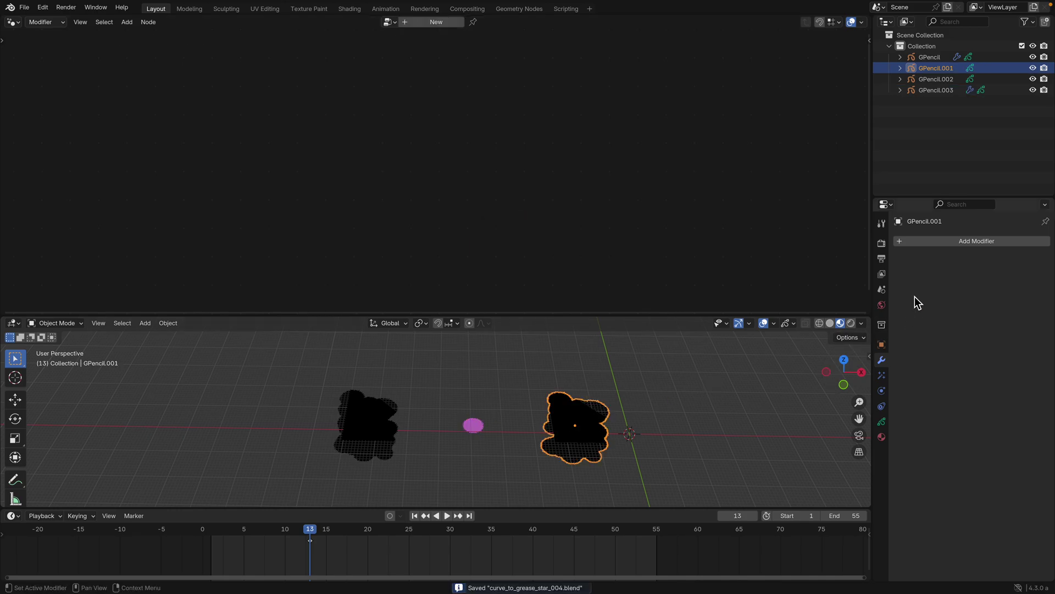
{"action": "left_click", "coordinate": [912, 245]}
{"action": "left_click", "coordinate": [910, 250]}
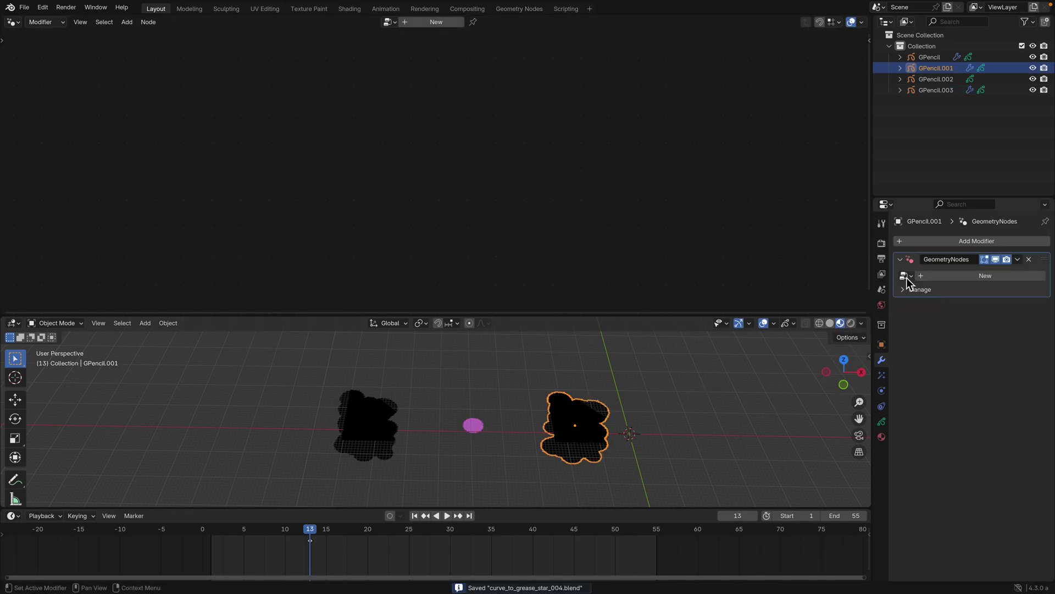
{"action": "left_click", "coordinate": [906, 276]}
{"action": "left_click", "coordinate": [849, 310]}
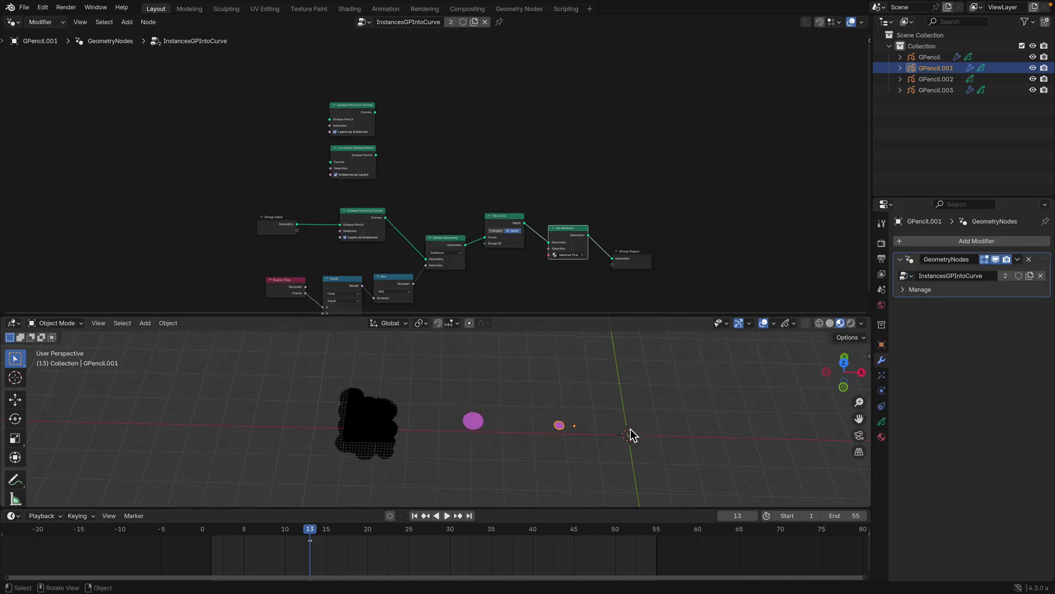
Set the timeline's end frame to 100 and save the file.
{"action": "key", "text": "space"}
{"action": "left_click_drag", "start_coordinate": [473, 529], "coordinate": [615, 533]}
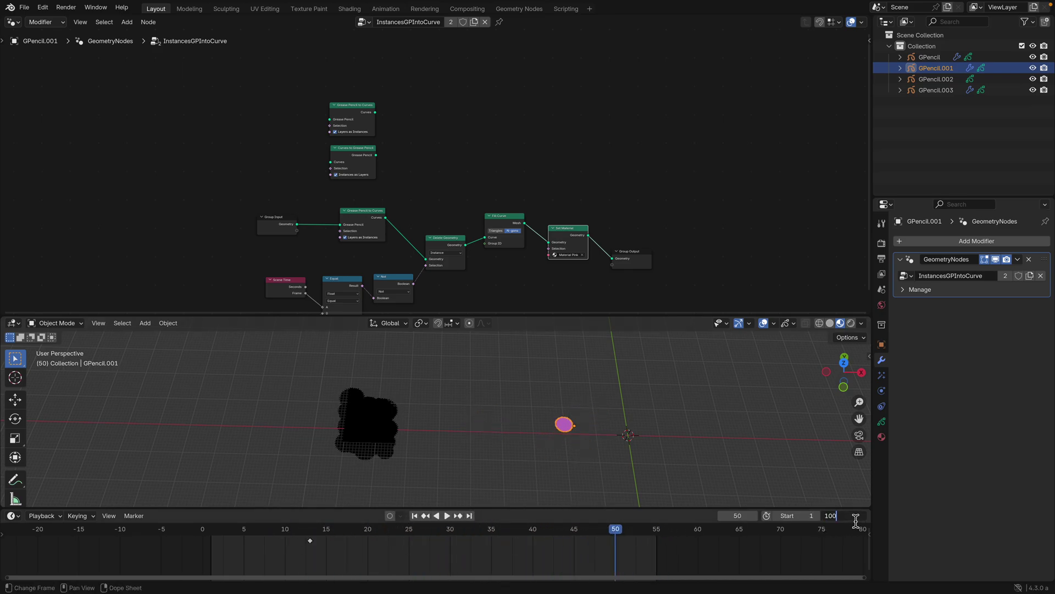
{"action": "key", "text": "Return"}
{"action": "key", "text": "ctrl+s"}
Play and scrub the extended animation while viewing GPencil.001's changing star in the viewport.
{"action": "left_click_drag", "start_coordinate": [612, 531], "coordinate": [214, 523]}
{"action": "key", "text": "space"}
{"action": "key", "text": "space"}
{"action": "scroll", "coordinate": [597, 451], "scroll_direction": "up", "scroll_amount": 2}
{"action": "scroll", "coordinate": [672, 445], "scroll_direction": "down", "scroll_amount": 4}
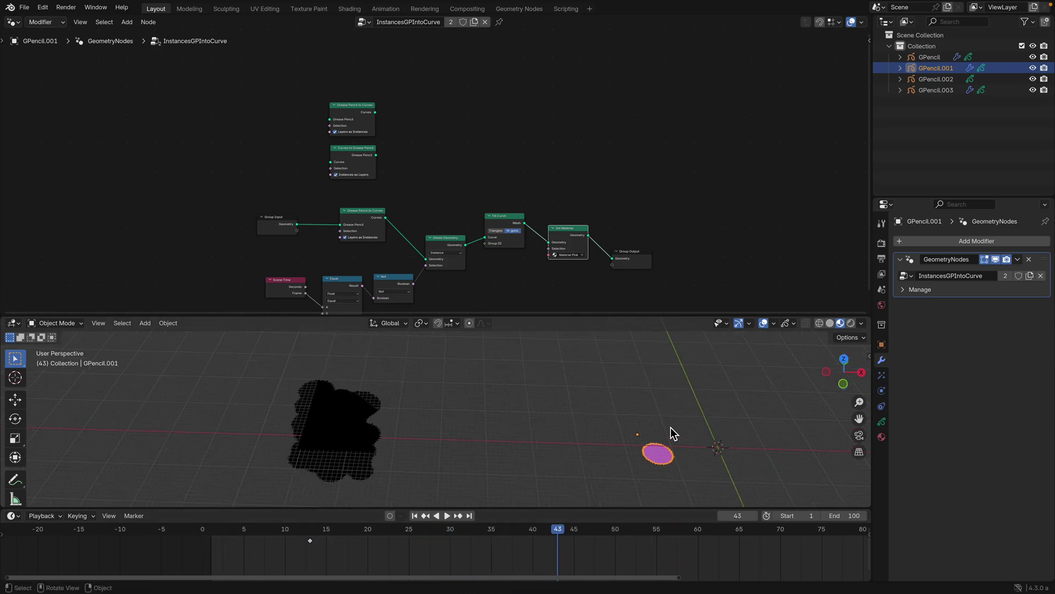
{"action": "key", "text": "space"}
{"action": "key", "text": "space"}
{"action": "left_click_drag", "start_coordinate": [726, 529], "coordinate": [588, 499]}
{"action": "middle_click_drag", "start_coordinate": [572, 417], "coordinate": [559, 432]}
{"action": "scroll", "coordinate": [559, 431], "scroll_direction": "up", "scroll_amount": 2}
{"action": "mouse_move", "coordinate": [384, 522]}
{"action": "left_mouse_down"}
{"action": "mouse_move", "coordinate": [310, 521]}
{"action": "mouse_move", "coordinate": [399, 516]}
{"action": "left_mouse_up"}
{"action": "key", "text": "space"}
{"action": "middle_click_drag", "start_coordinate": [351, 439], "coordinate": [353, 438]}
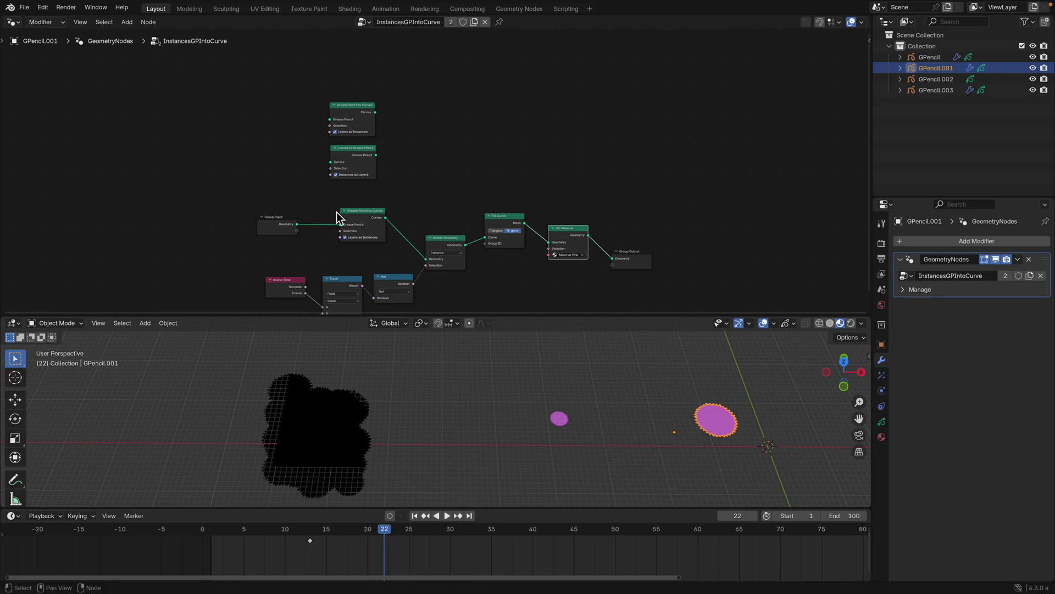
Examine the InstancesGPIntoCurve node tree and compare it with the node tree of the original GPencil object.
{"action": "scroll", "coordinate": [337, 219], "scroll_direction": "down", "scroll_amount": 4}
{"action": "middle_click_drag", "start_coordinate": [420, 209], "coordinate": [369, 190]}
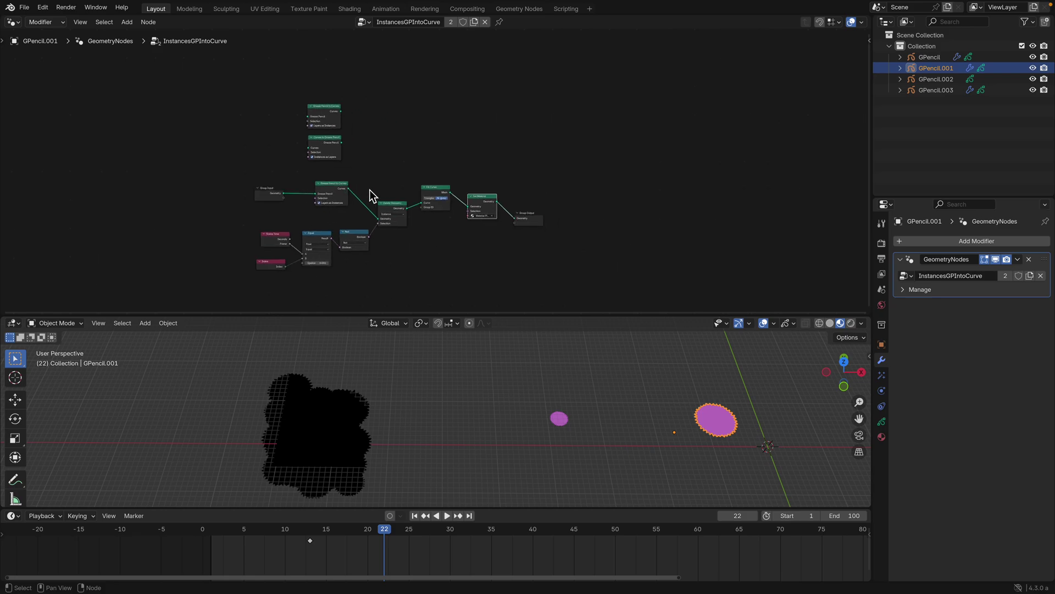
{"action": "scroll", "coordinate": [371, 175], "scroll_direction": "up", "scroll_amount": 3}
{"action": "scroll", "coordinate": [434, 143], "scroll_direction": "down", "scroll_amount": 1}
{"action": "middle_click_drag", "start_coordinate": [433, 148], "coordinate": [452, 128]}
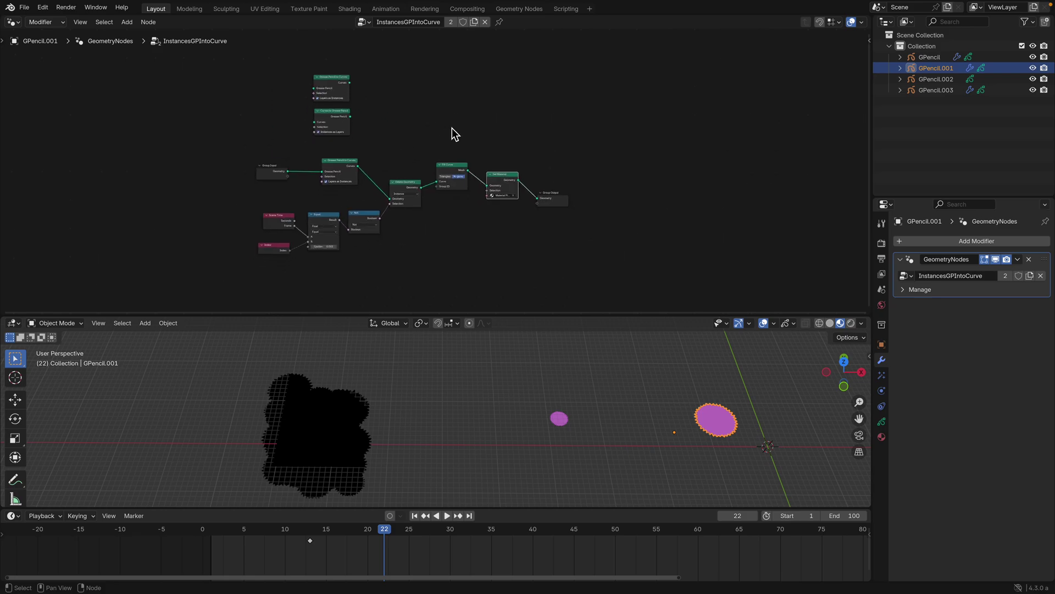
{"action": "middle_click_drag", "start_coordinate": [396, 417], "coordinate": [390, 422]}
{"action": "left_click", "coordinate": [351, 407]}
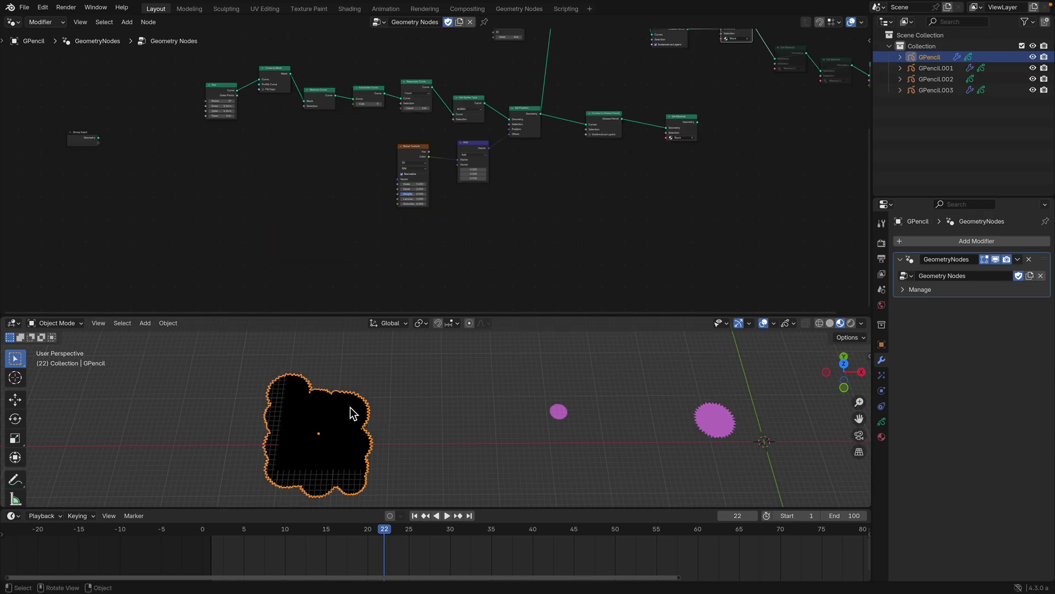
{"action": "scroll", "coordinate": [432, 386], "scroll_direction": "down", "scroll_amount": 2}
Add a blank Grease Pencil object and place it near the smaller pink star.
{"action": "key", "text": "shift+a"}
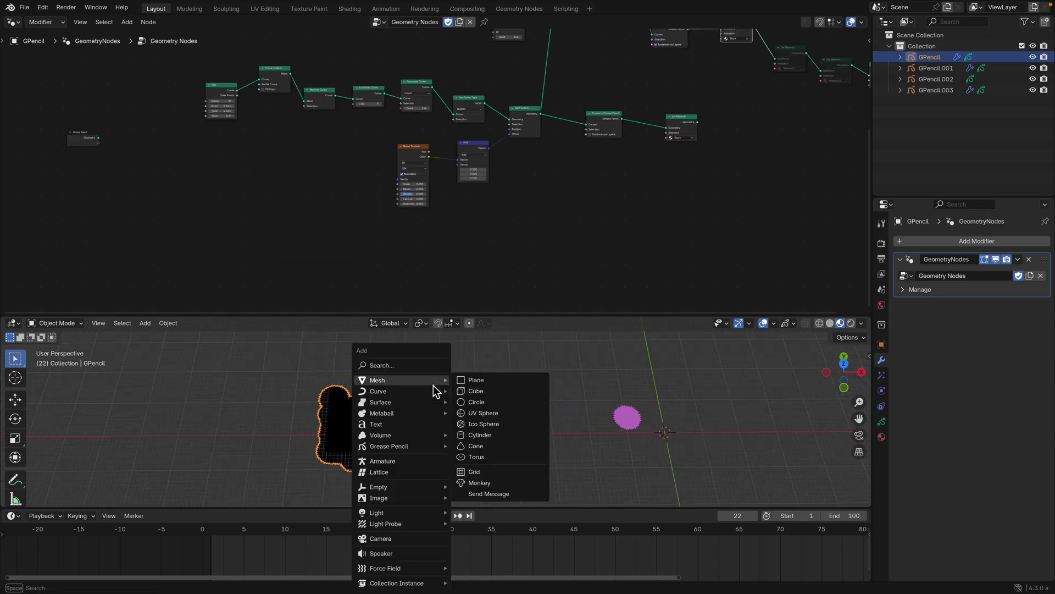
{"action": "mouse_move", "coordinate": [417, 446]}
{"action": "left_click", "coordinate": [469, 446]}
{"action": "key", "text": "g"}
{"action": "left_click", "coordinate": [344, 413]}
{"action": "key", "text": "KP_Decimal"}
Put the new grease pencil object in Draw Mode within an enlarged viewport and choose the Pen brush.
{"action": "left_click", "coordinate": [65, 322]}
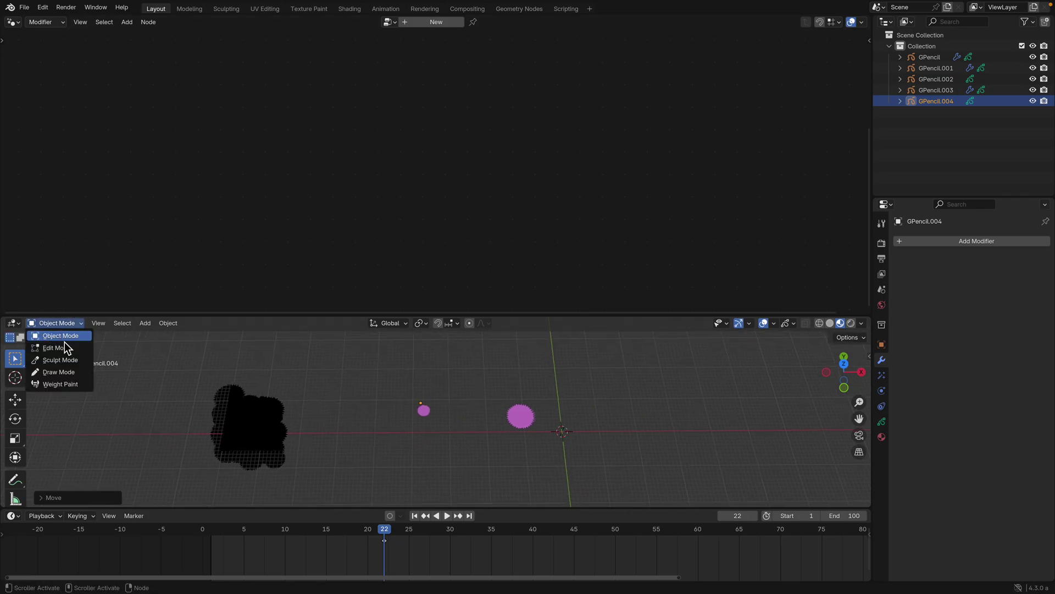
{"action": "left_click", "coordinate": [72, 374]}
{"action": "left_click_drag", "start_coordinate": [377, 312], "coordinate": [377, 212]}
{"action": "left_click", "coordinate": [163, 491]}
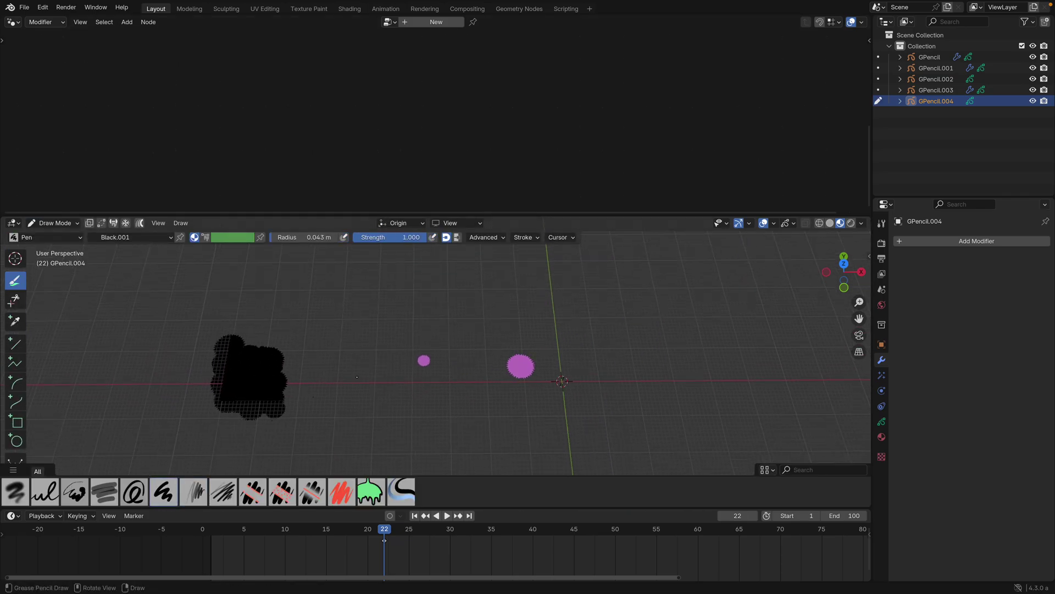
Draw several freehand black strokes behind the pink stars, raising the brush radius to 0.091 m for the last ones.
{"action": "left_click_drag", "start_coordinate": [385, 338], "coordinate": [427, 299]}
{"action": "scroll", "coordinate": [426, 299], "scroll_direction": "up", "scroll_amount": 3}
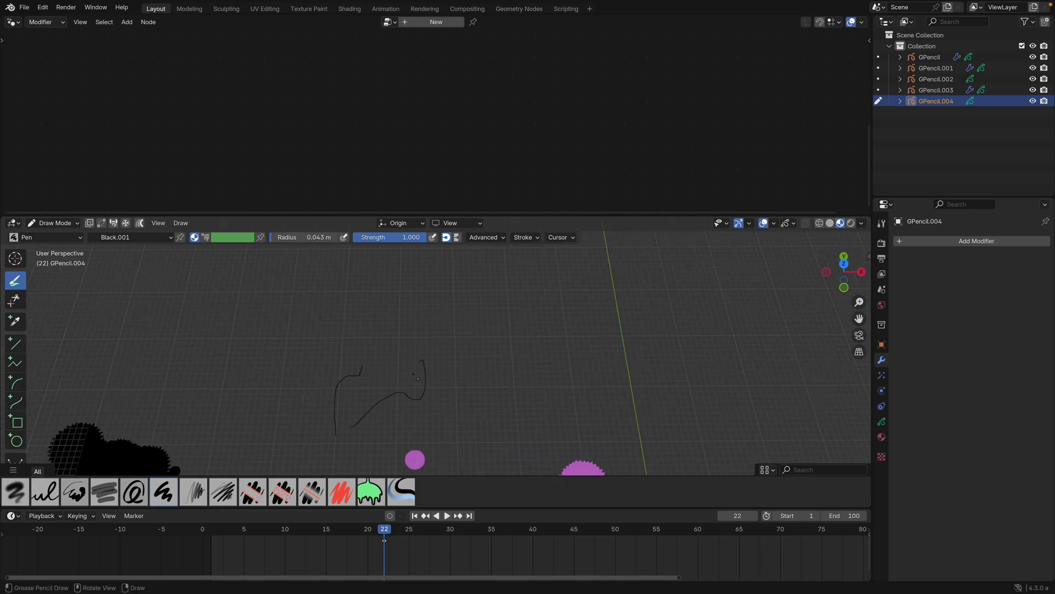
{"action": "left_click_drag", "start_coordinate": [450, 394], "coordinate": [447, 381]}
{"action": "middle_click_drag", "start_coordinate": [448, 381], "coordinate": [445, 344], "text": "shift"}
{"action": "scroll", "coordinate": [444, 344], "scroll_direction": "up", "scroll_amount": 2}
{"action": "right_click", "coordinate": [444, 324]}
{"action": "mouse_move", "coordinate": [444, 325]}
{"action": "left_mouse_down"}
{"action": "mouse_move", "coordinate": [468, 325]}
{"action": "mouse_move", "coordinate": [562, 279]}
{"action": "left_mouse_up"}
{"action": "scroll", "coordinate": [572, 281], "scroll_direction": "up", "scroll_amount": 3}
{"action": "left_click_drag", "start_coordinate": [499, 380], "coordinate": [587, 317]}
Set the stroke placement to Stroke and draw a branching 3D structure of lines and loops attached to existing strokes from various view angles.
{"action": "left_click", "coordinate": [419, 223]}
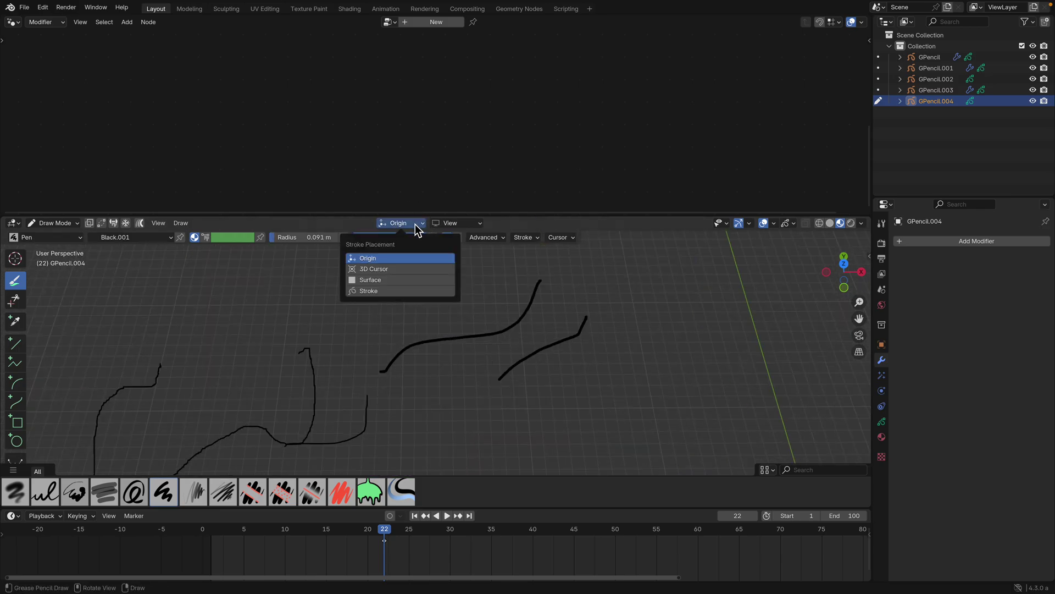
{"action": "left_click", "coordinate": [369, 291]}
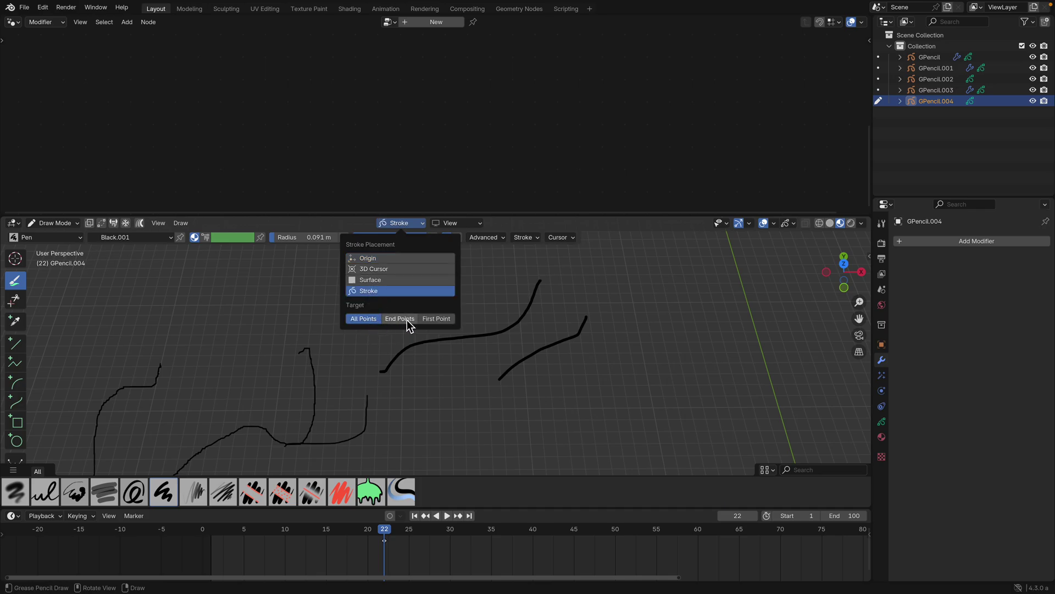
{"action": "scroll", "coordinate": [550, 340], "scroll_direction": "up", "scroll_amount": 3}
{"action": "mouse_move", "coordinate": [582, 345]}
{"action": "left_mouse_down"}
{"action": "mouse_move", "coordinate": [620, 394]}
{"action": "mouse_move", "coordinate": [677, 389]}
{"action": "mouse_move", "coordinate": [621, 389]}
{"action": "left_mouse_up"}
{"action": "mouse_move", "coordinate": [620, 390]}
{"action": "middle_mouse_down"}
{"action": "mouse_move", "coordinate": [579, 347]}
{"action": "mouse_move", "coordinate": [555, 371]}
{"action": "middle_mouse_up"}
{"action": "mouse_move", "coordinate": [589, 353]}
{"action": "left_mouse_down"}
{"action": "mouse_move", "coordinate": [652, 330]}
{"action": "mouse_move", "coordinate": [700, 342]}
{"action": "mouse_move", "coordinate": [661, 338]}
{"action": "left_mouse_up"}
{"action": "middle_click_drag", "start_coordinate": [661, 338], "coordinate": [590, 333]}
{"action": "mouse_move", "coordinate": [523, 353]}
{"action": "left_mouse_down"}
{"action": "mouse_move", "coordinate": [554, 384]}
{"action": "mouse_move", "coordinate": [596, 384]}
{"action": "mouse_move", "coordinate": [556, 379]}
{"action": "left_mouse_up"}
{"action": "middle_click_drag", "start_coordinate": [555, 379], "coordinate": [396, 316]}
{"action": "mouse_move", "coordinate": [396, 316]}
{"action": "left_mouse_down"}
{"action": "mouse_move", "coordinate": [322, 314]}
{"action": "mouse_move", "coordinate": [258, 289]}
{"action": "mouse_move", "coordinate": [328, 323]}
{"action": "left_mouse_up"}
{"action": "middle_click_drag", "start_coordinate": [328, 323], "coordinate": [432, 274]}
{"action": "mouse_move", "coordinate": [452, 270]}
{"action": "left_mouse_down"}
{"action": "mouse_move", "coordinate": [390, 294]}
{"action": "mouse_move", "coordinate": [398, 323]}
{"action": "mouse_move", "coordinate": [394, 302]}
{"action": "left_mouse_up"}
{"action": "mouse_move", "coordinate": [394, 302]}
{"action": "middle_mouse_down"}
{"action": "mouse_move", "coordinate": [385, 324]}
{"action": "mouse_move", "coordinate": [336, 321]}
{"action": "middle_mouse_up"}
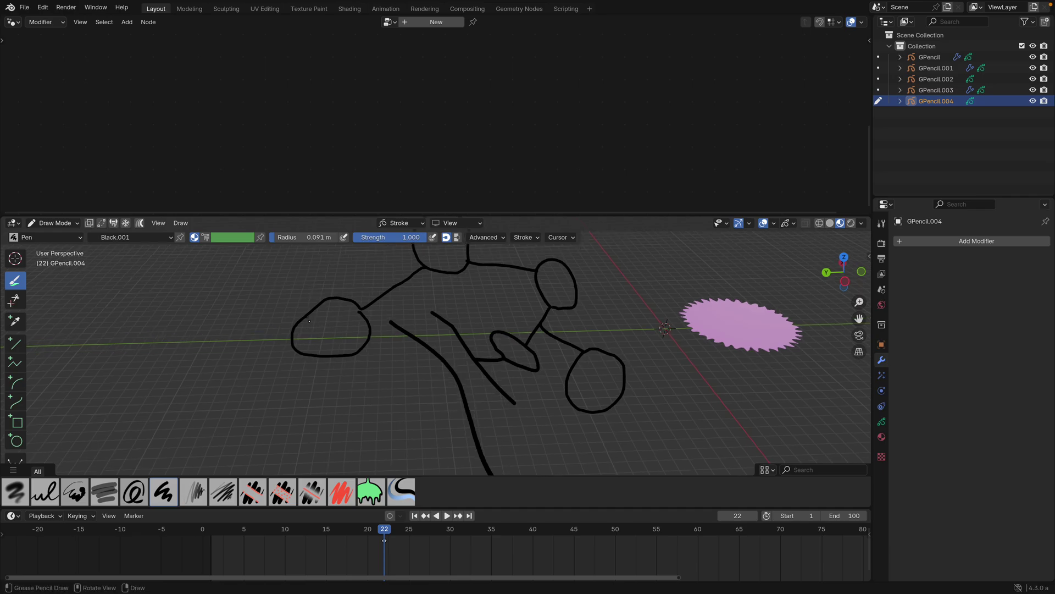
{"action": "mouse_move", "coordinate": [300, 317]}
{"action": "left_mouse_down"}
{"action": "mouse_move", "coordinate": [212, 318]}
{"action": "mouse_move", "coordinate": [249, 301]}
{"action": "left_mouse_up"}
{"action": "middle_click_drag", "start_coordinate": [249, 301], "coordinate": [189, 373]}
{"action": "mouse_move", "coordinate": [189, 416]}
{"action": "left_mouse_down"}
{"action": "mouse_move", "coordinate": [160, 438]}
{"action": "mouse_move", "coordinate": [212, 448]}
{"action": "mouse_move", "coordinate": [198, 440]}
{"action": "left_mouse_up"}
{"action": "mouse_move", "coordinate": [198, 439]}
{"action": "middle_mouse_down"}
{"action": "mouse_move", "coordinate": [304, 402]}
{"action": "mouse_move", "coordinate": [297, 395]}
{"action": "middle_mouse_up"}
{"action": "mouse_move", "coordinate": [275, 389]}
{"action": "left_mouse_down"}
{"action": "mouse_move", "coordinate": [276, 330]}
{"action": "mouse_move", "coordinate": [302, 316]}
{"action": "mouse_move", "coordinate": [275, 337]}
{"action": "left_mouse_up"}
{"action": "middle_click_drag", "start_coordinate": [269, 363], "coordinate": [222, 387]}
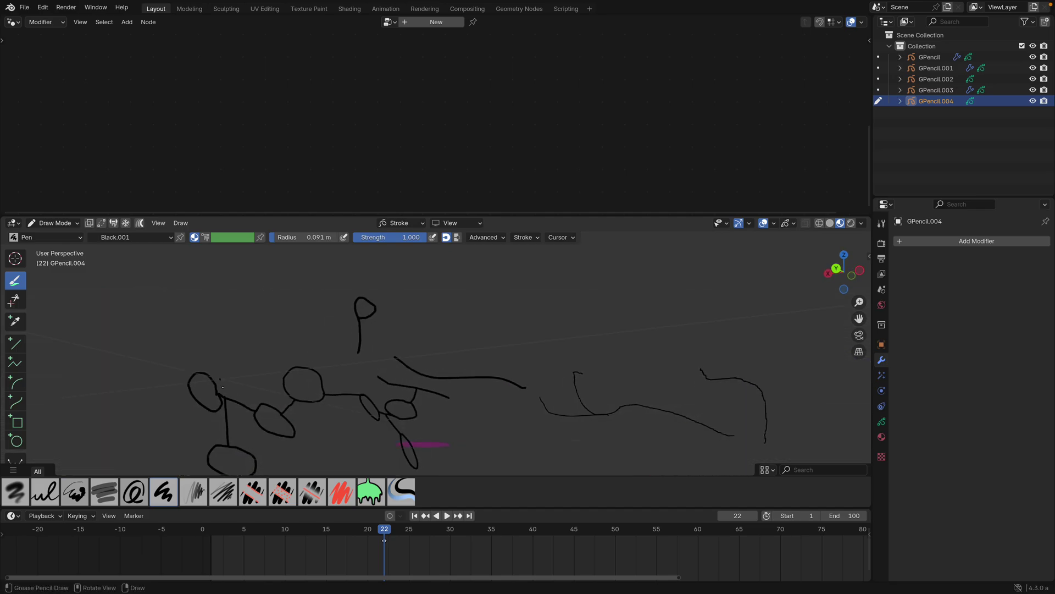
{"action": "mouse_move", "coordinate": [219, 385]}
{"action": "left_mouse_down"}
{"action": "mouse_move", "coordinate": [255, 354]}
{"action": "mouse_move", "coordinate": [237, 366]}
{"action": "left_mouse_up"}
{"action": "middle_click_drag", "start_coordinate": [219, 404], "coordinate": [278, 399]}
{"action": "mouse_move", "coordinate": [243, 353]}
{"action": "middle_mouse_down"}
{"action": "mouse_move", "coordinate": [460, 342]}
{"action": "mouse_move", "coordinate": [507, 360]}
{"action": "middle_mouse_up"}
{"action": "scroll", "coordinate": [517, 351], "scroll_direction": "down", "scroll_amount": 2}
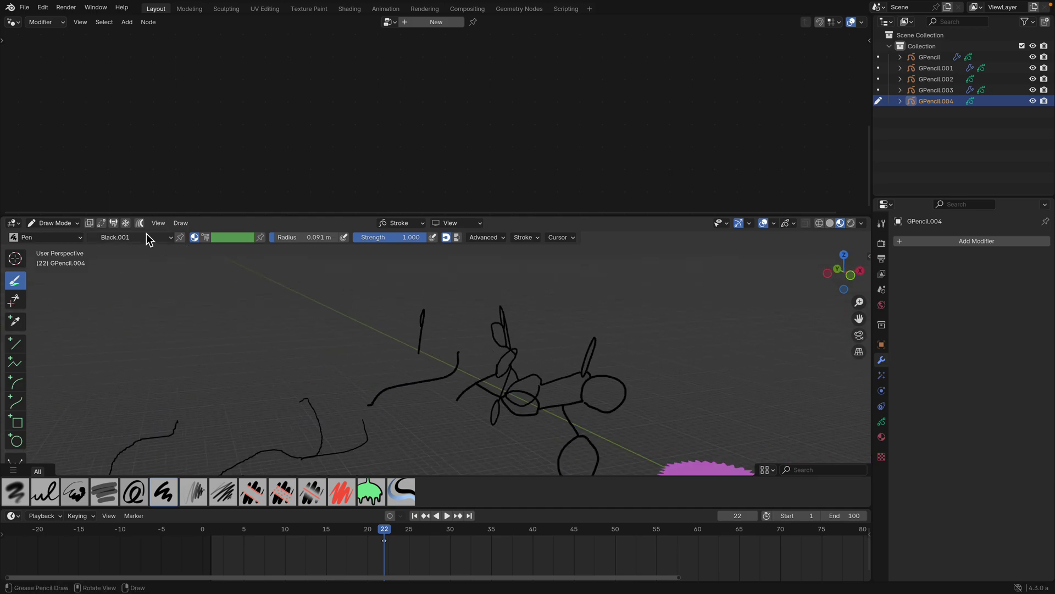
Return to Object Mode and create a new geometry node group for GPencil.004.
{"action": "left_click", "coordinate": [76, 225]}
{"action": "left_click", "coordinate": [79, 235]}
{"action": "middle_click_drag", "start_coordinate": [516, 366], "coordinate": [508, 369]}
{"action": "left_click", "coordinate": [431, 22]}
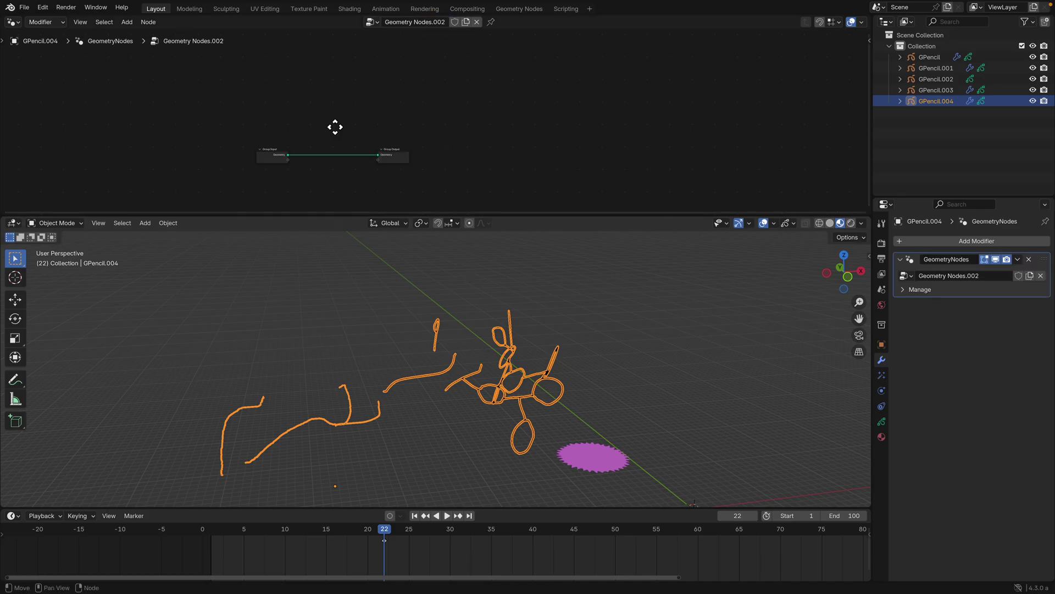
Insert a Grease Pencil to Curves node between the Group Input and Group Output.
{"action": "key", "text": "shift+a"}
{"action": "type", "text": "grease"}
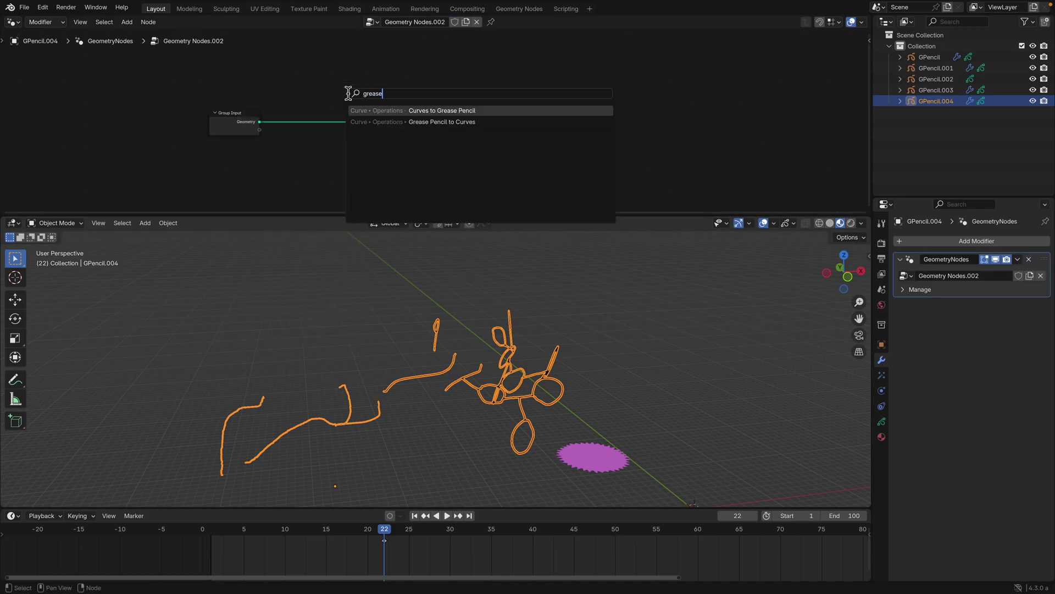
{"action": "key", "text": "Down"}
{"action": "key", "text": "Return"}
{"action": "left_click", "coordinate": [323, 104]}
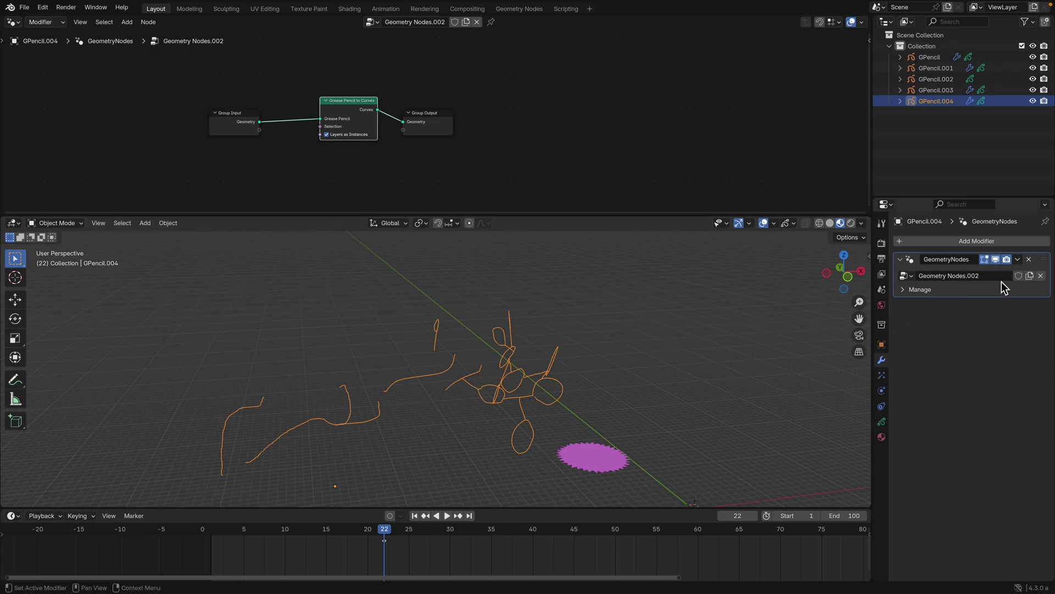
Save the file, then add a Bézier circle beside the drawing, reposition it and scale it up several times.
{"action": "scroll", "coordinate": [516, 349], "scroll_direction": "down", "scroll_amount": 4}
{"action": "key", "text": "ctrl+s"}
{"action": "key", "text": "shift+a"}
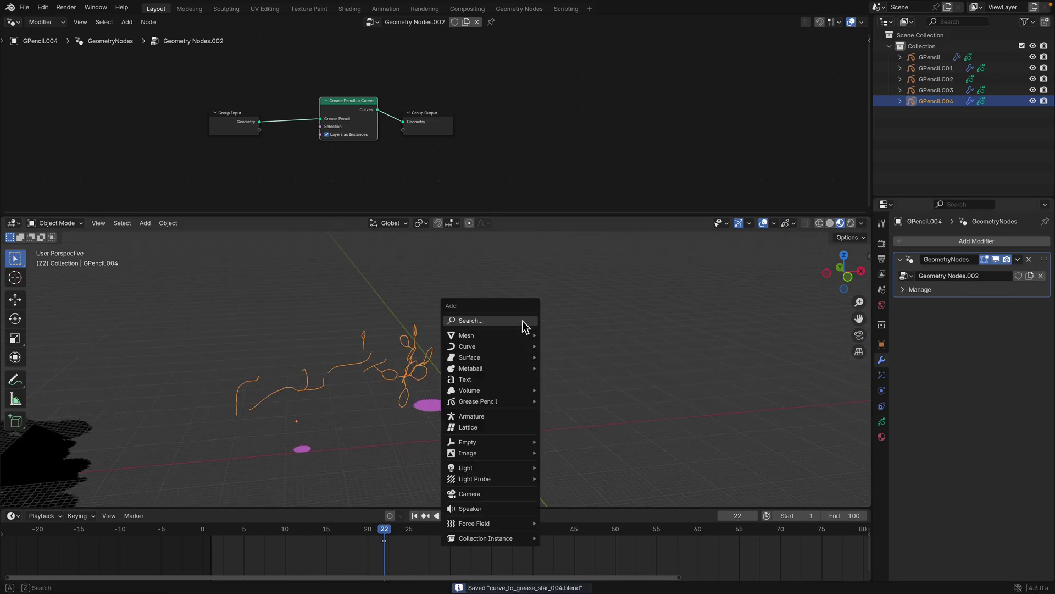
{"action": "mouse_move", "coordinate": [529, 352]}
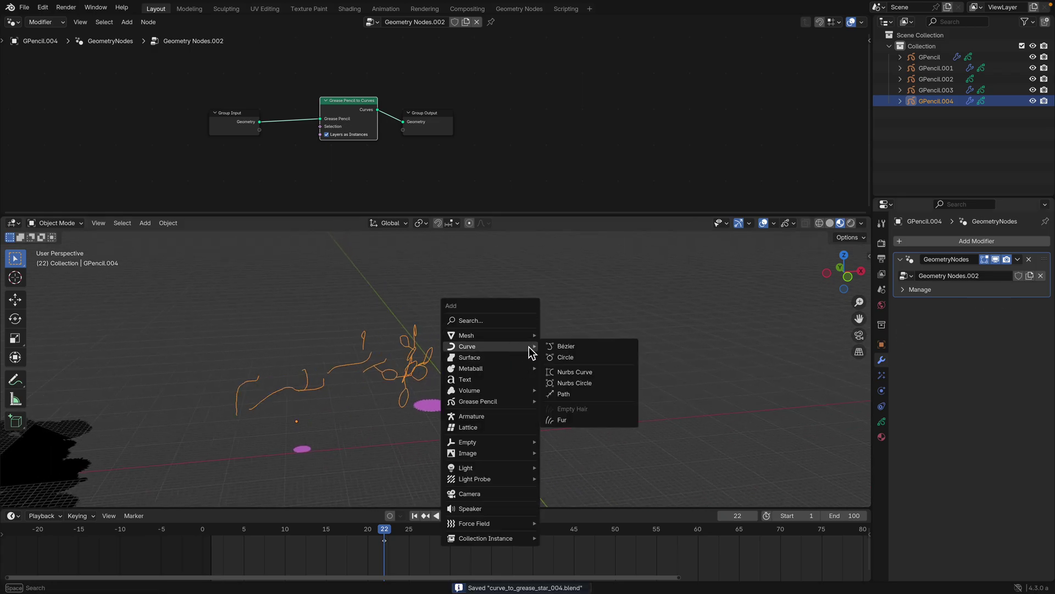
{"action": "left_click", "coordinate": [565, 357]}
{"action": "key", "text": "g"}
{"action": "left_click", "coordinate": [561, 360]}
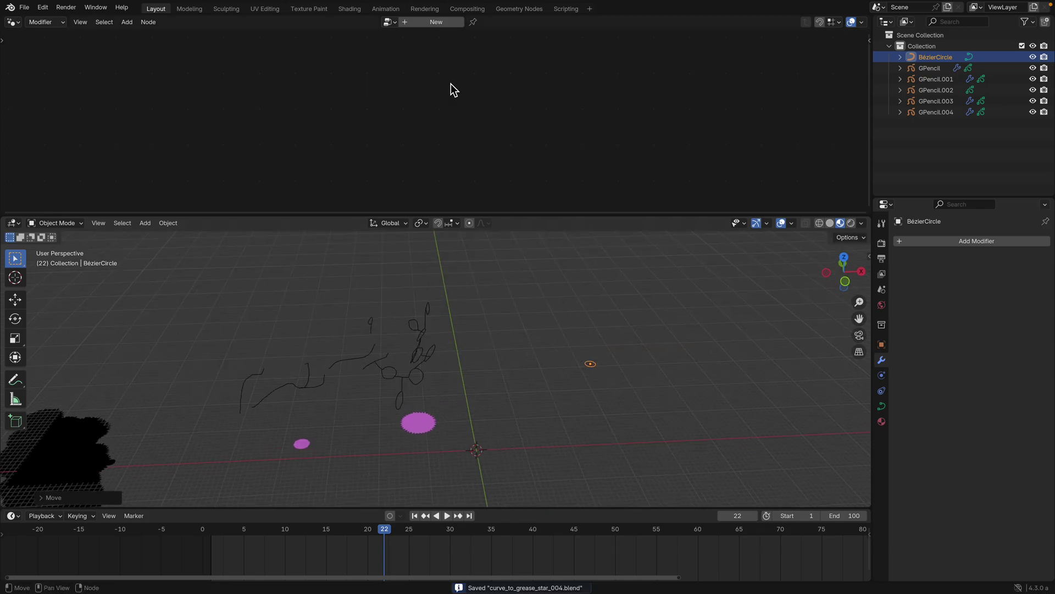
{"action": "key", "text": "s"}
{"action": "left_click", "coordinate": [609, 394]}
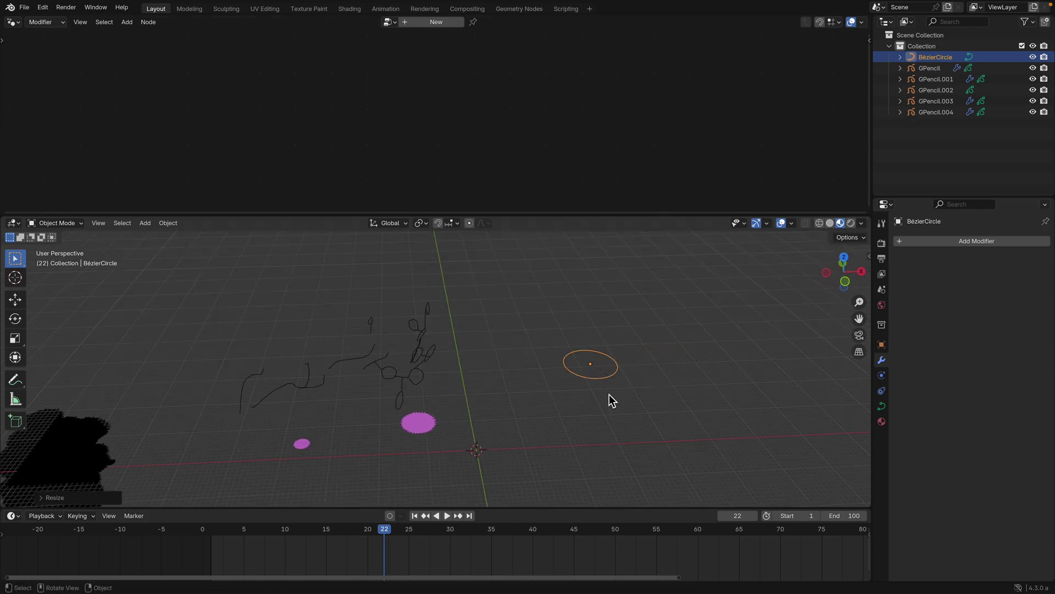
Create a geometry node group for the Bézier circle and bring GPencil.004 into it as an Object Info node.
{"action": "left_click", "coordinate": [420, 22]}
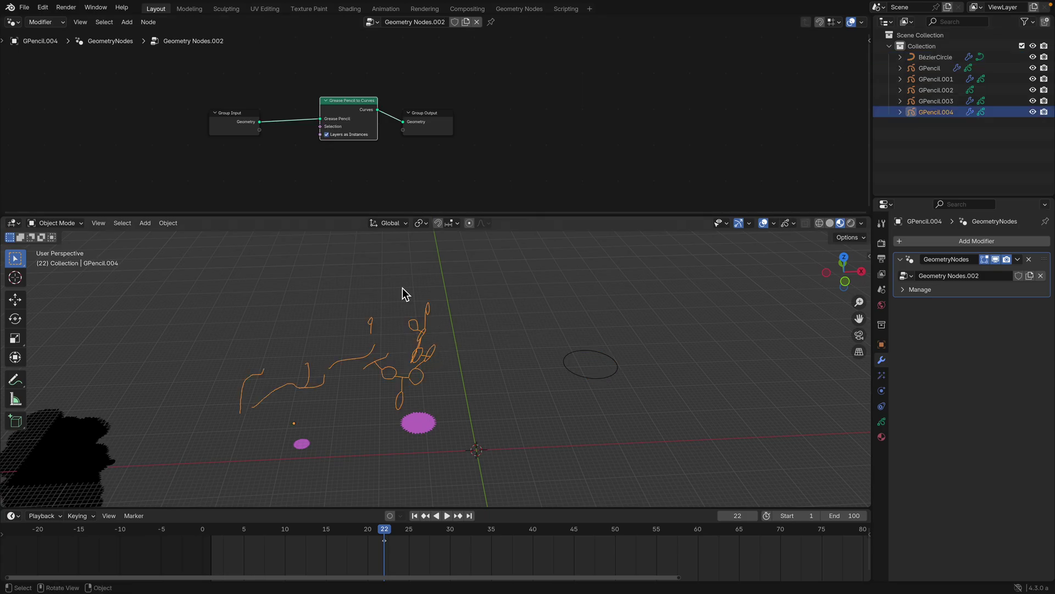
{"action": "left_click", "coordinate": [614, 360]}
{"action": "left_click_drag", "start_coordinate": [908, 112], "coordinate": [290, 170]}
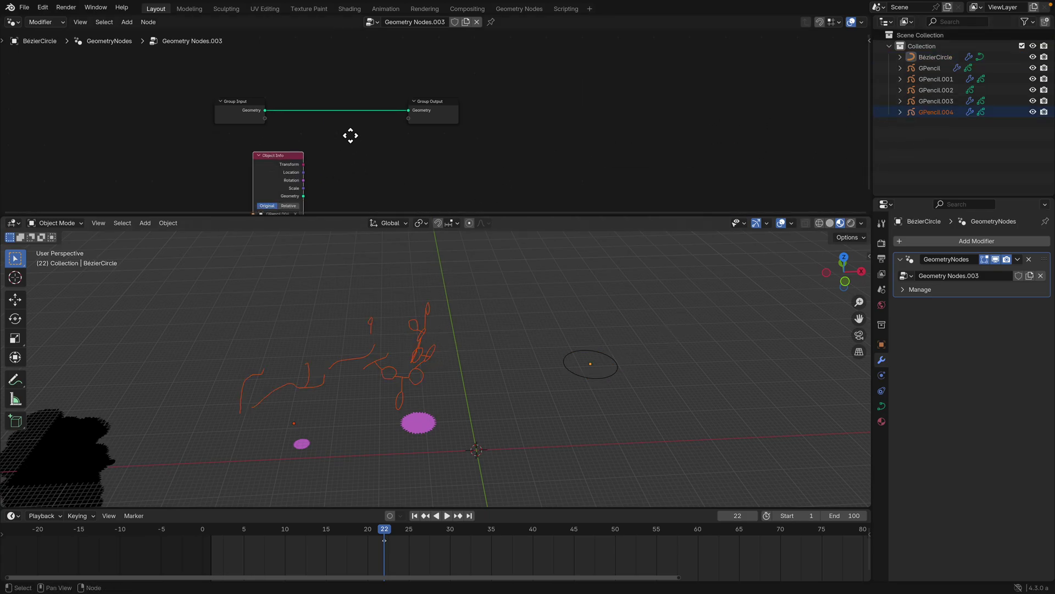
Add a Grease Pencil to Curves node and connect the Object Info geometry through it to the Group Output.
{"action": "key", "text": "shift+a"}
{"action": "mouse_move", "coordinate": [348, 126]}
{"action": "left_click", "coordinate": [327, 52]}
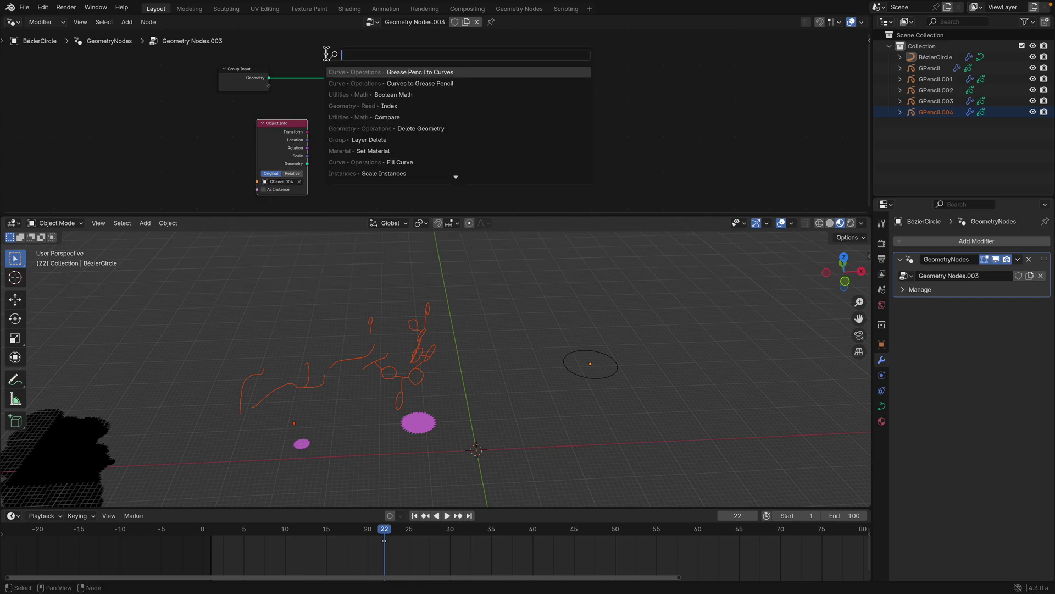
{"action": "type", "text": "grease"}
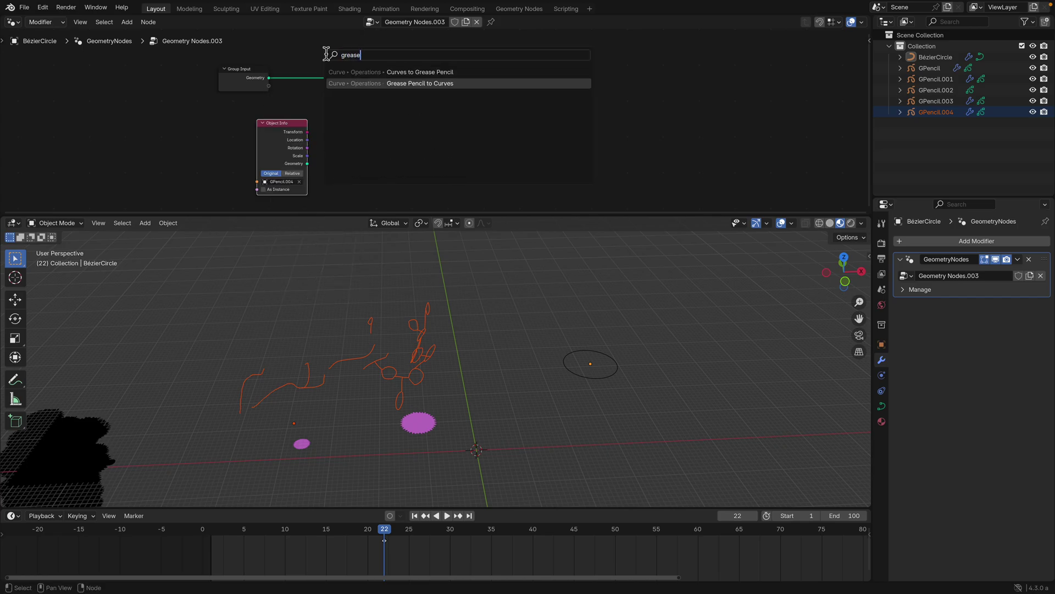
{"action": "key", "text": "Return"}
{"action": "left_click", "coordinate": [349, 113]}
{"action": "scroll", "coordinate": [316, 156], "scroll_direction": "up", "scroll_amount": 2}
{"action": "left_click_drag", "start_coordinate": [274, 174], "coordinate": [320, 132]}
{"action": "mouse_move", "coordinate": [392, 121]}
{"action": "left_mouse_down"}
{"action": "mouse_move", "coordinate": [406, 66]}
{"action": "mouse_move", "coordinate": [451, 69]}
{"action": "left_mouse_up"}
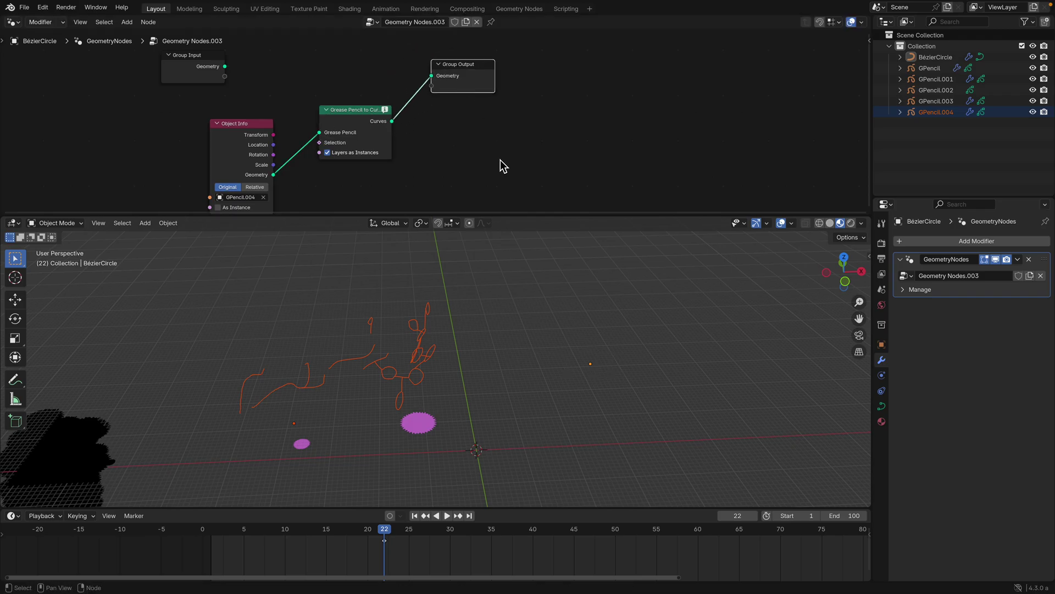
Space out the nodes, enable As Instance on Object Info and disable Layers as Instances on Grease Pencil to Curves.
{"action": "left_click_drag", "start_coordinate": [350, 115], "coordinate": [353, 98]}
{"action": "middle_click_drag", "start_coordinate": [303, 139], "coordinate": [300, 134]}
{"action": "left_click_drag", "start_coordinate": [265, 137], "coordinate": [237, 127]}
{"action": "key", "text": "shift+a"}
{"action": "type", "text": "r"}
{"action": "key", "text": "Escape"}
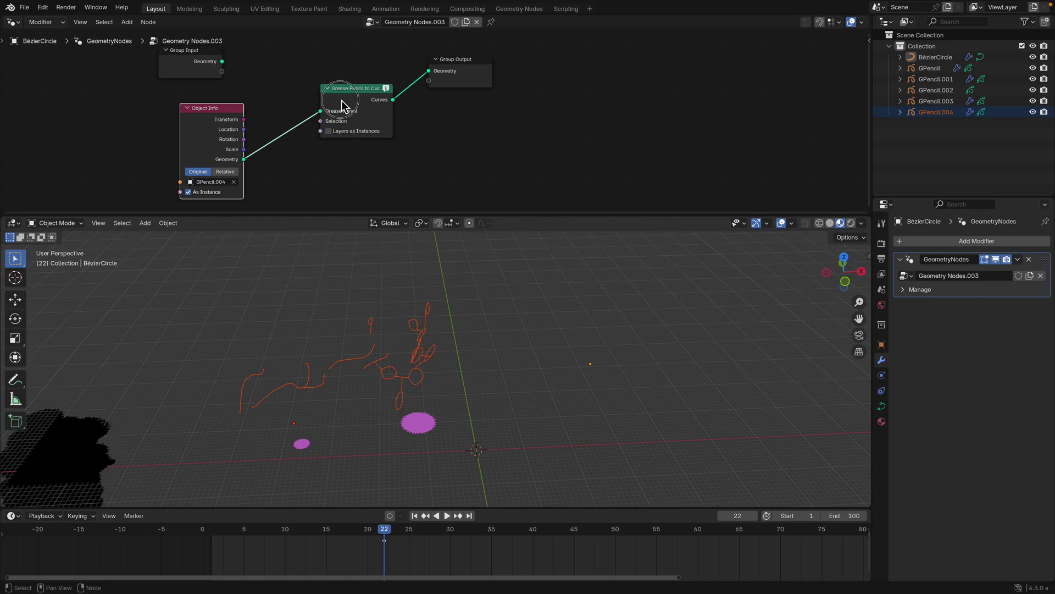
{"action": "left_click_drag", "start_coordinate": [341, 104], "coordinate": [340, 108]}
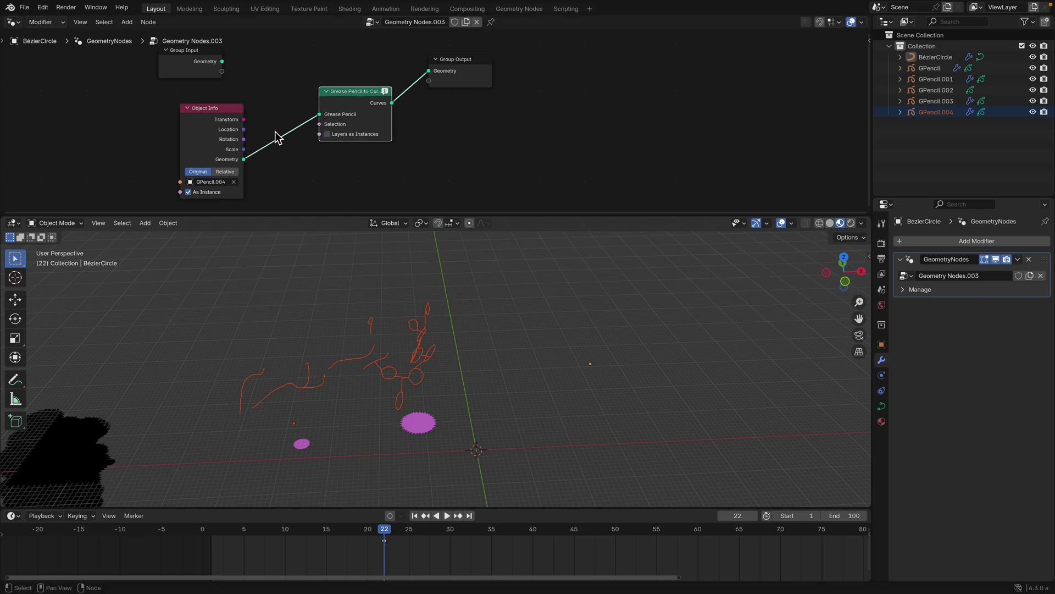
Insert a Realize Instances node between Object Info and Grease Pencil to Curves.
{"action": "key", "text": "shift+a"}
{"action": "type", "text": "rea"}
{"action": "left_click", "coordinate": [297, 150]}
{"action": "left_click", "coordinate": [267, 132]}
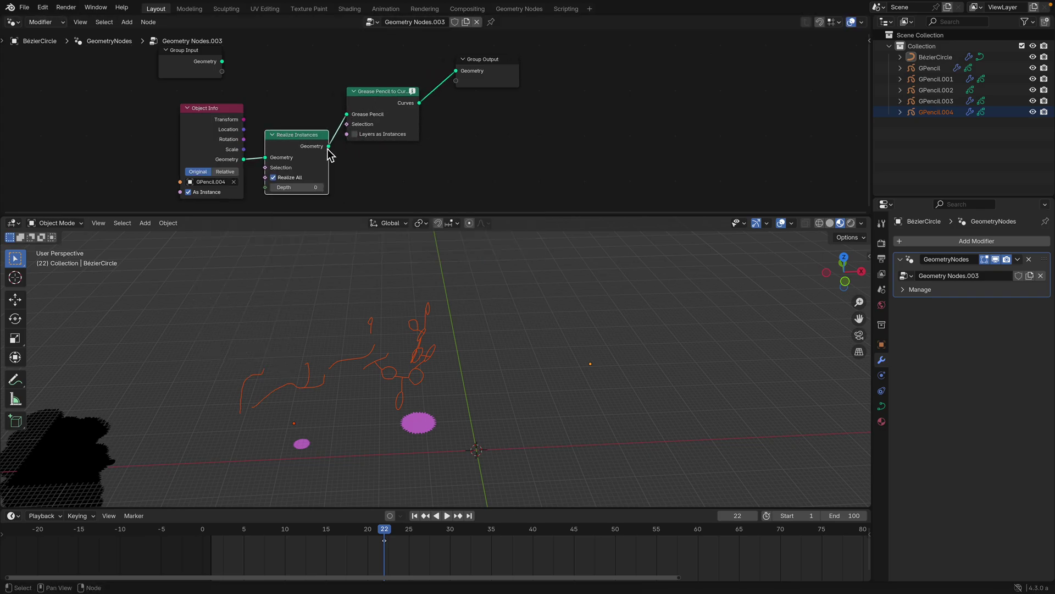
Remove the Grease Pencil to Curves node, keeping Realize Instances connected directly to the Group Output.
{"action": "left_click", "coordinate": [389, 96]}
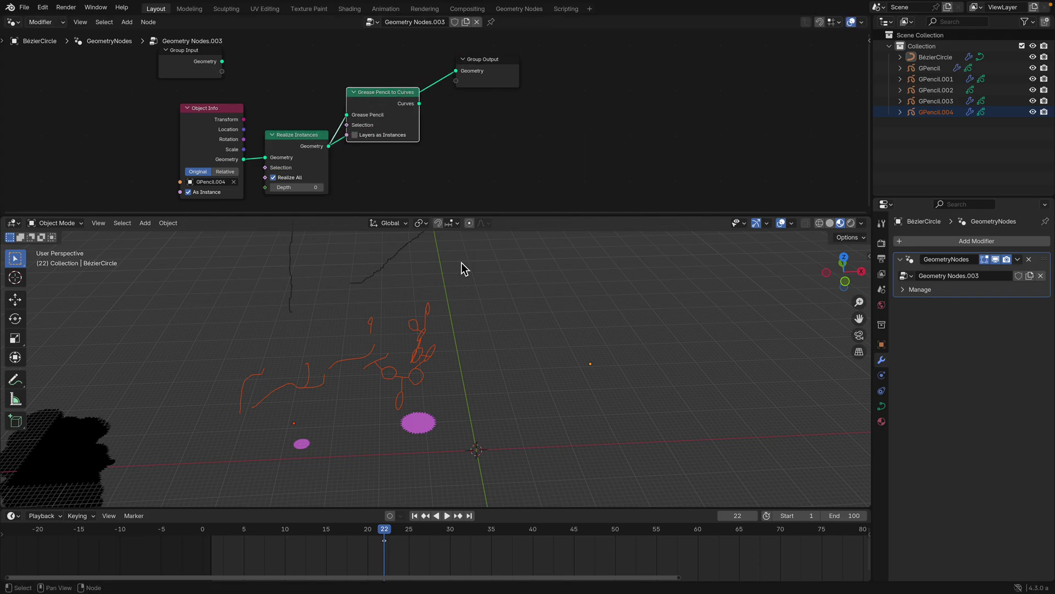
{"action": "scroll", "coordinate": [520, 345], "scroll_direction": "down", "scroll_amount": 4}
{"action": "key", "text": "x"}
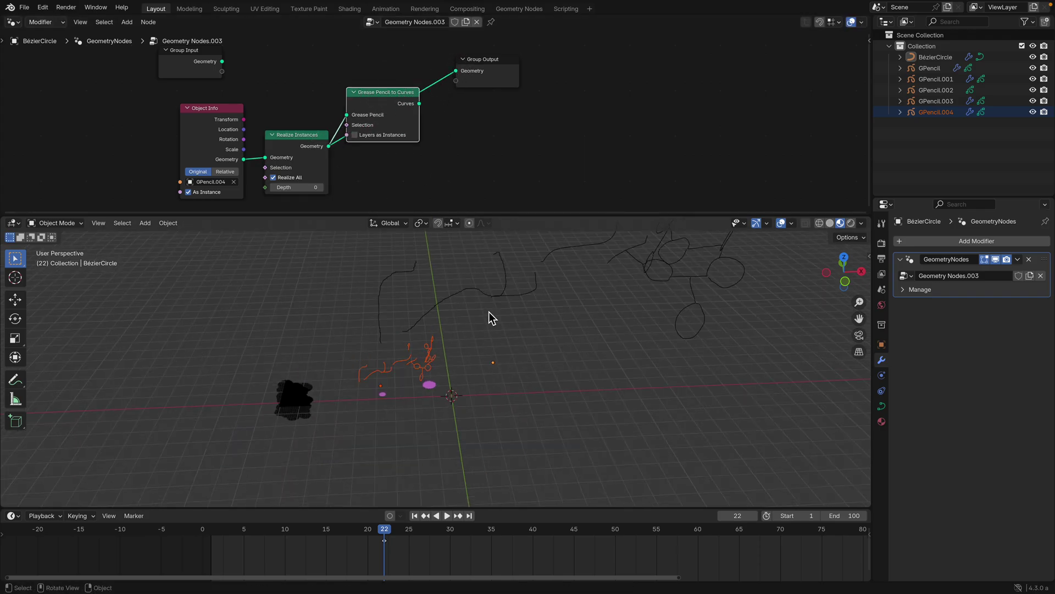
{"action": "left_click", "coordinate": [495, 308]}
{"action": "key", "text": "ctrl+x"}
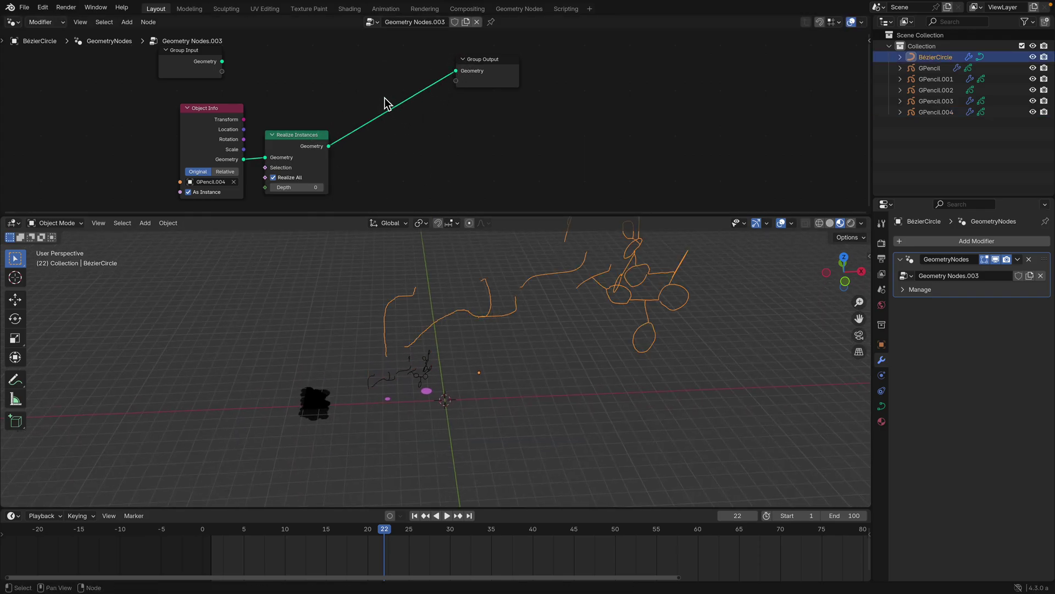
Reposition the Realize Instances node and try to apply the Bézier circle's geometry nodes modifier.
{"action": "left_click_drag", "start_coordinate": [327, 136], "coordinate": [365, 96]}
{"action": "left_click", "coordinate": [1020, 260]}
{"action": "left_click", "coordinate": [968, 271]}
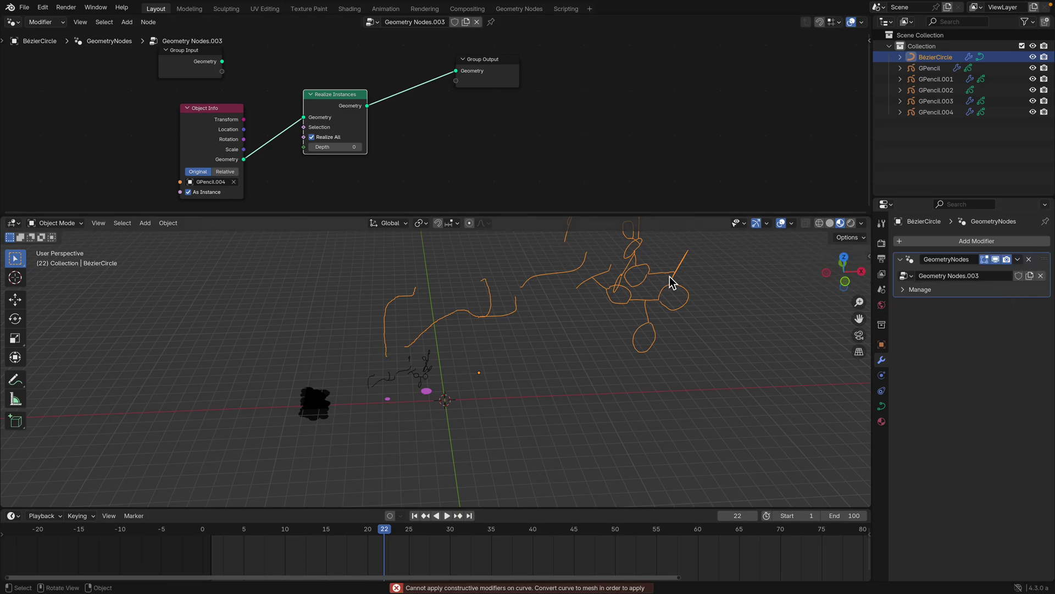
Insert a Curve to Mesh node before the Group Output and try applying the Bézier circle's modifier again.
{"action": "key", "text": "shift+a"}
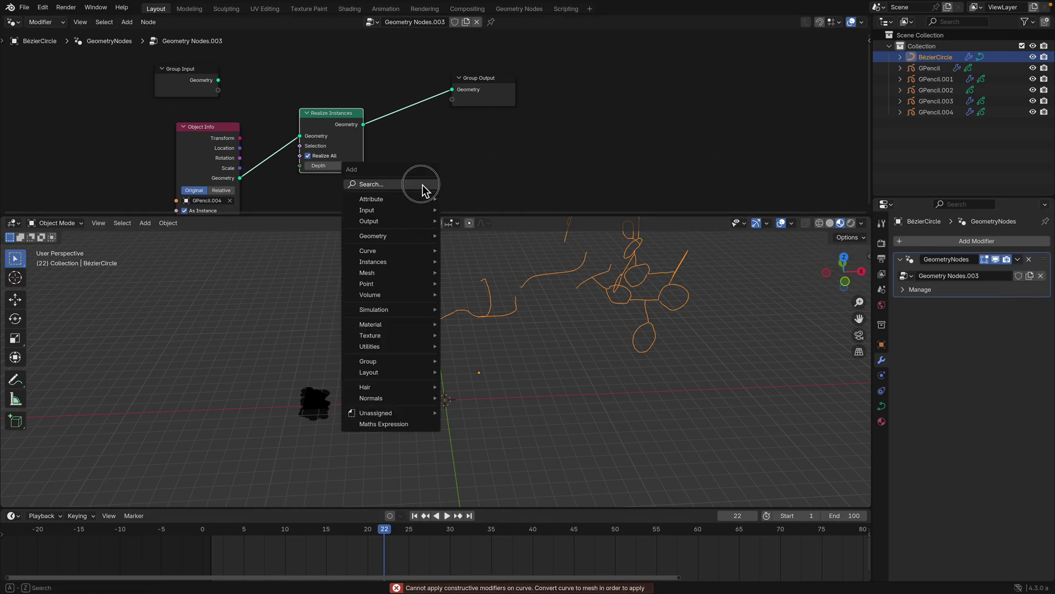
{"action": "type", "text": "curve to mesh"}
{"action": "key", "text": "Return"}
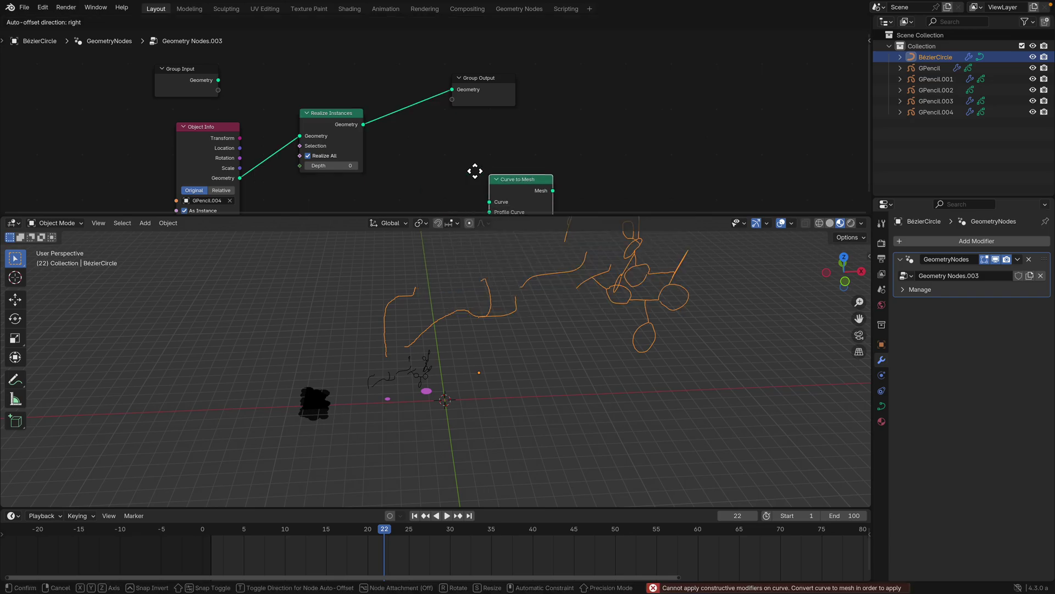
{"action": "left_click", "coordinate": [401, 129]}
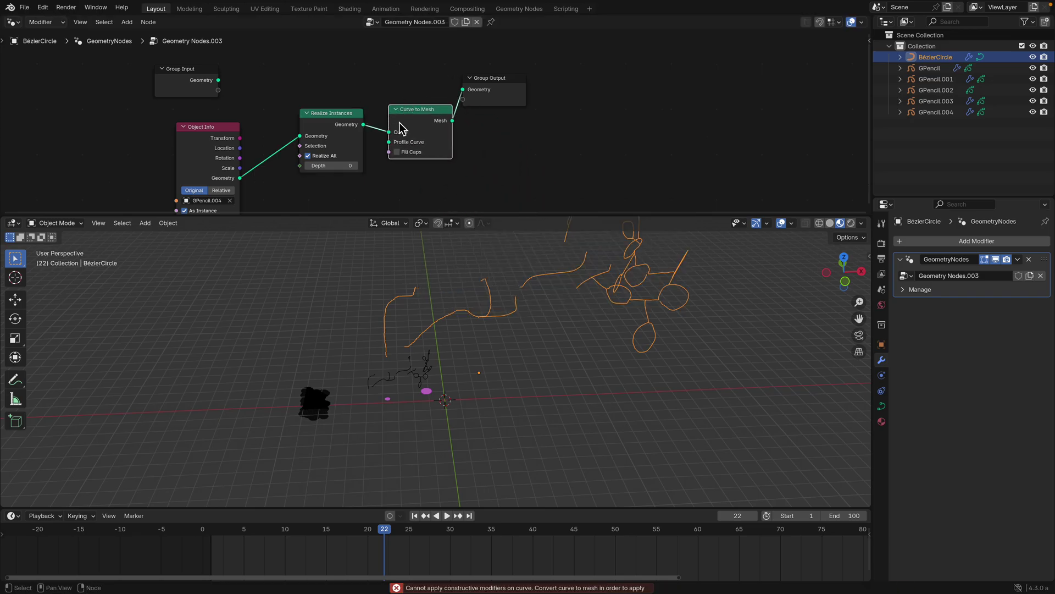
{"action": "left_click", "coordinate": [1018, 260]}
{"action": "left_click", "coordinate": [967, 275]}
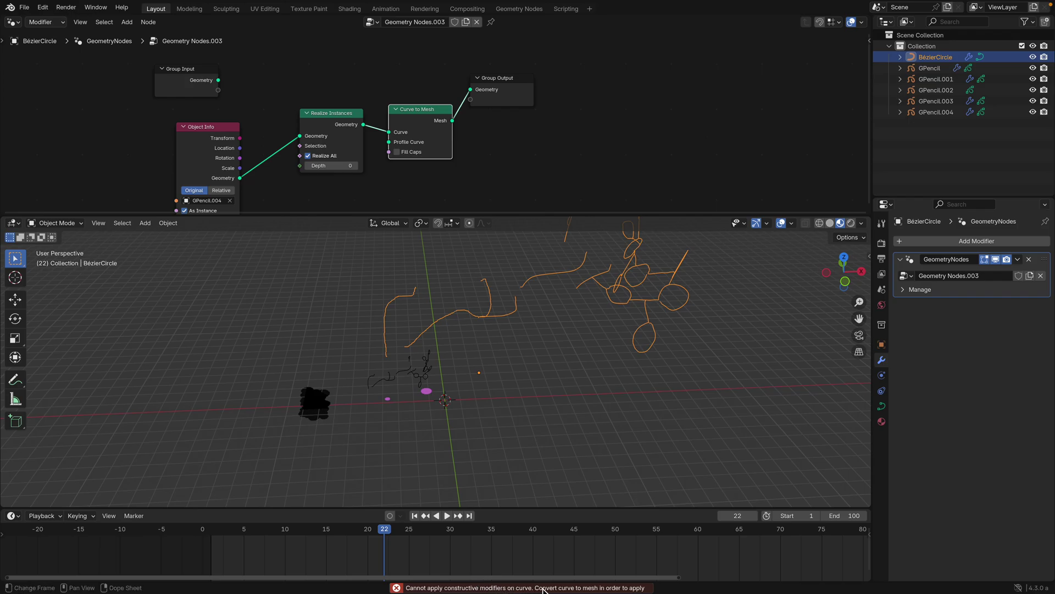
{"action": "left_click", "coordinate": [332, 159]}
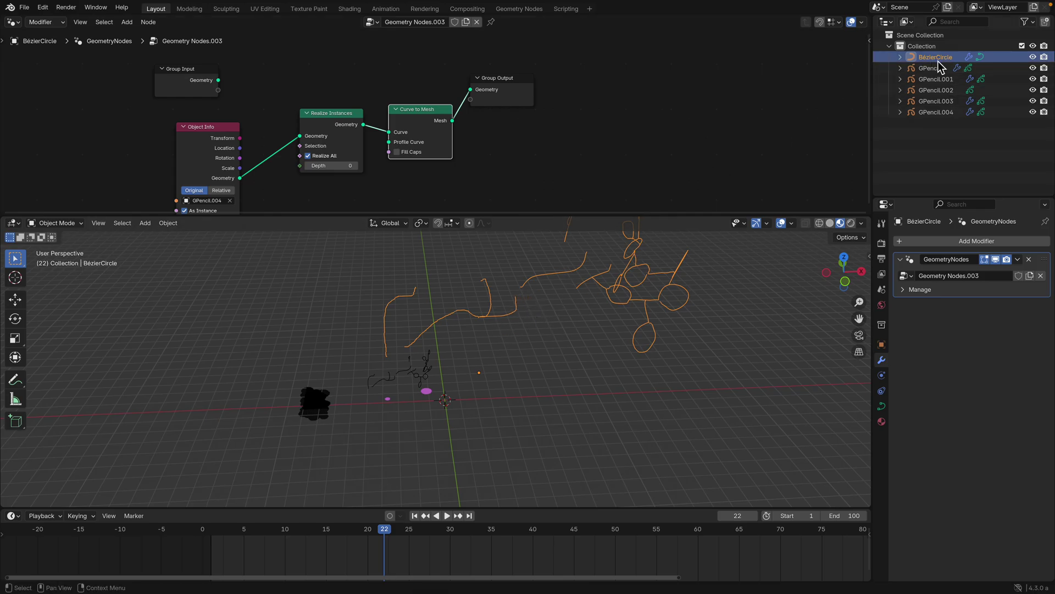
Add a cube near the Bézier circle's generated curves, scale it up, and move the circle object aside.
{"action": "scroll", "coordinate": [537, 325], "scroll_direction": "down", "scroll_amount": 2}
{"action": "key", "text": "shift+a"}
{"action": "mouse_move", "coordinate": [533, 362]}
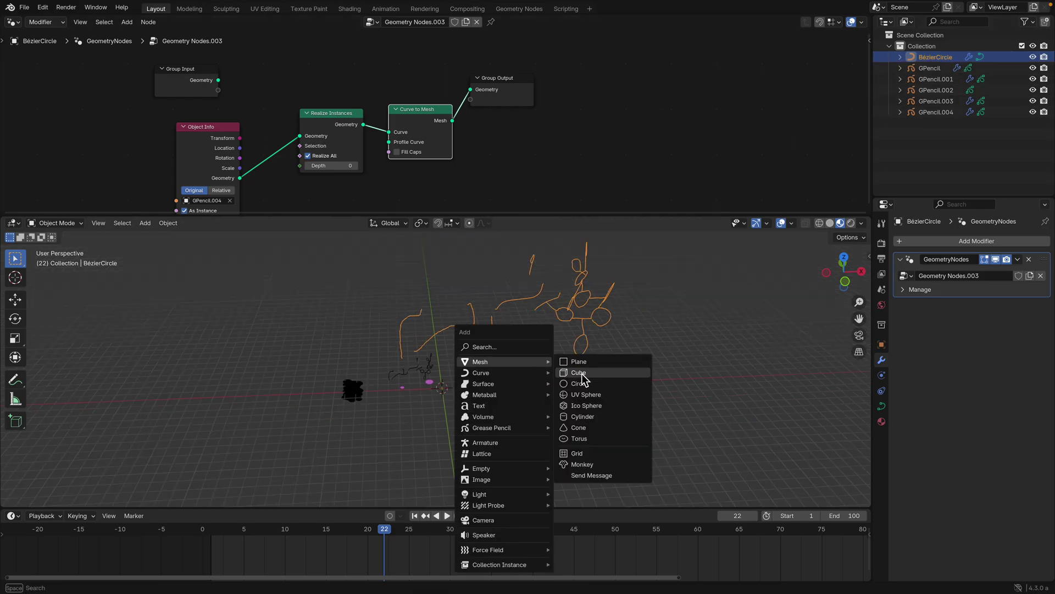
{"action": "left_click", "coordinate": [578, 373]}
{"action": "key", "text": "s"}
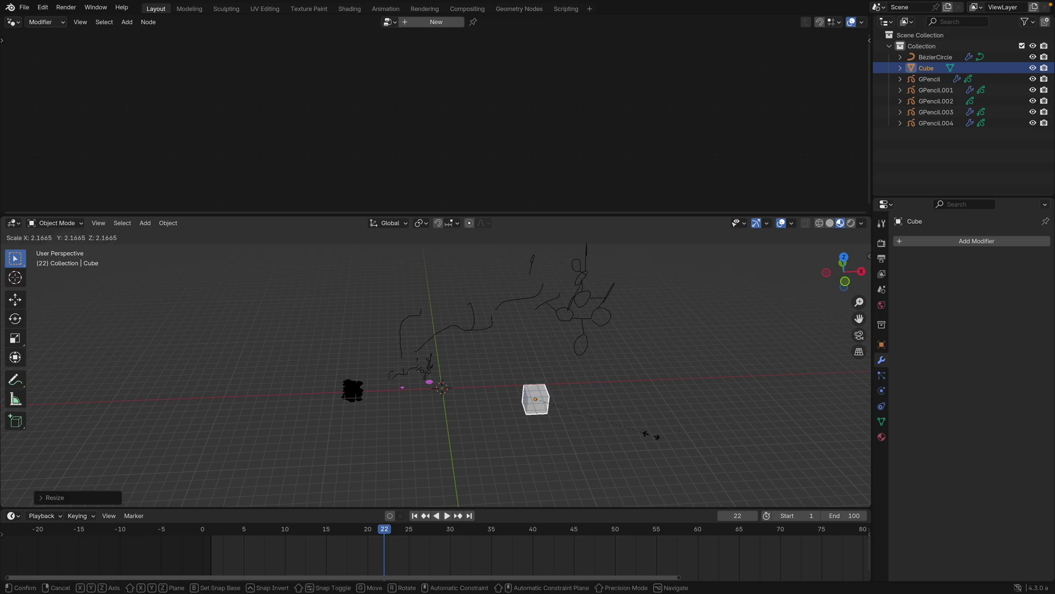
{"action": "left_click", "coordinate": [652, 436]}
{"action": "left_click_drag", "start_coordinate": [537, 304], "coordinate": [628, 324]}
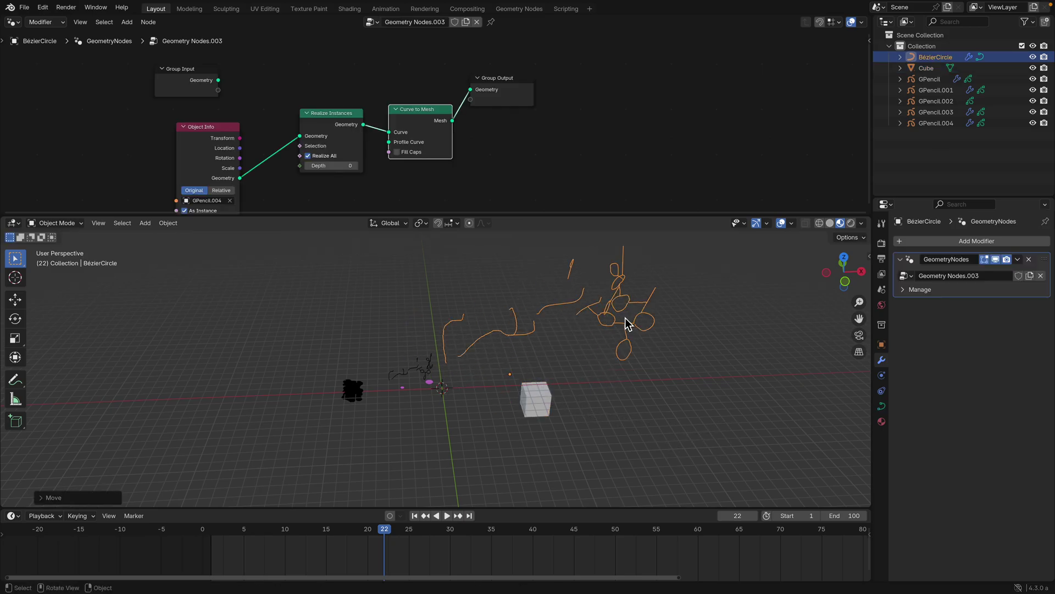
Delete the Bézier circle, the cube and the GPencil.004 drawing.
{"action": "left_click", "coordinate": [437, 366]}
{"action": "scroll", "coordinate": [443, 367], "scroll_direction": "up", "scroll_amount": 2}
{"action": "left_click", "coordinate": [486, 349], "text": "shift"}
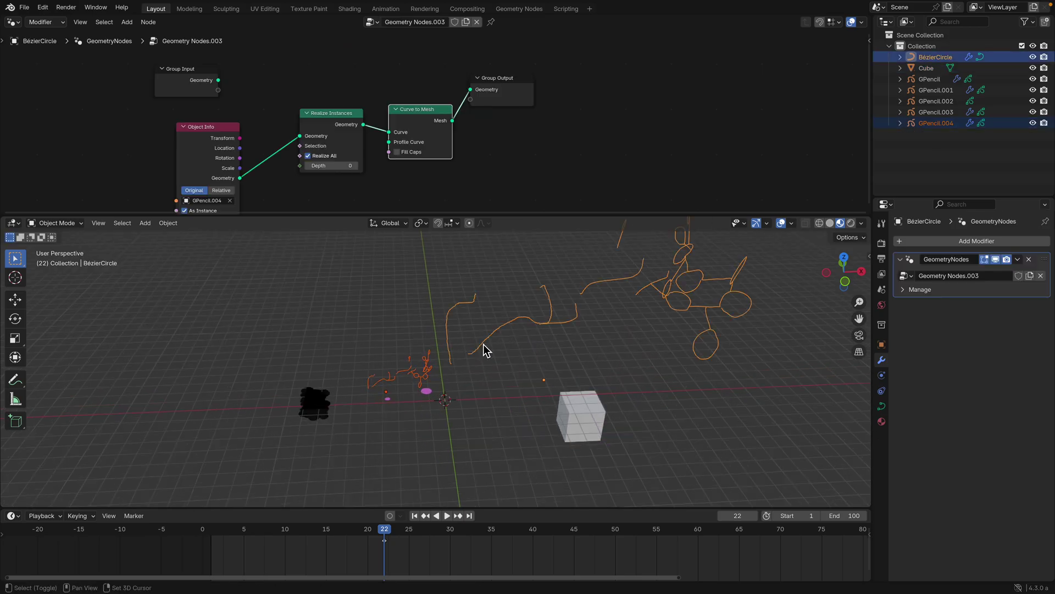
{"action": "key", "text": "x"}
{"action": "left_click", "coordinate": [586, 407]}
{"action": "scroll", "coordinate": [359, 355], "scroll_direction": "up", "scroll_amount": 4}
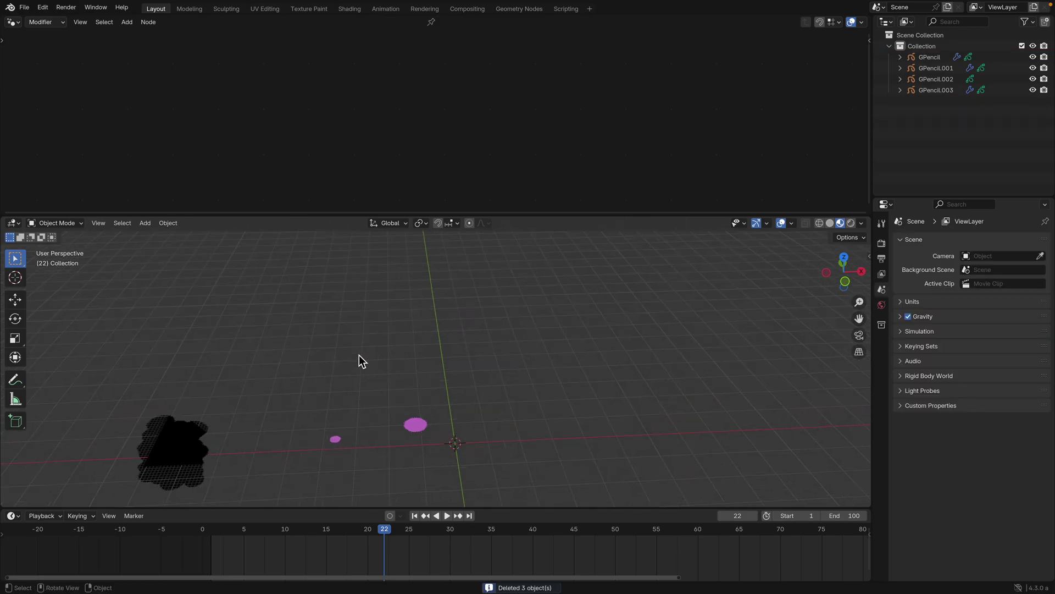
Select the black GPencil star and view its geometry node tree.
{"action": "middle_click_drag", "start_coordinate": [361, 377], "coordinate": [489, 314], "text": "shift"}
{"action": "scroll", "coordinate": [490, 313], "scroll_direction": "up", "scroll_amount": 2}
{"action": "left_click", "coordinate": [147, 420]}
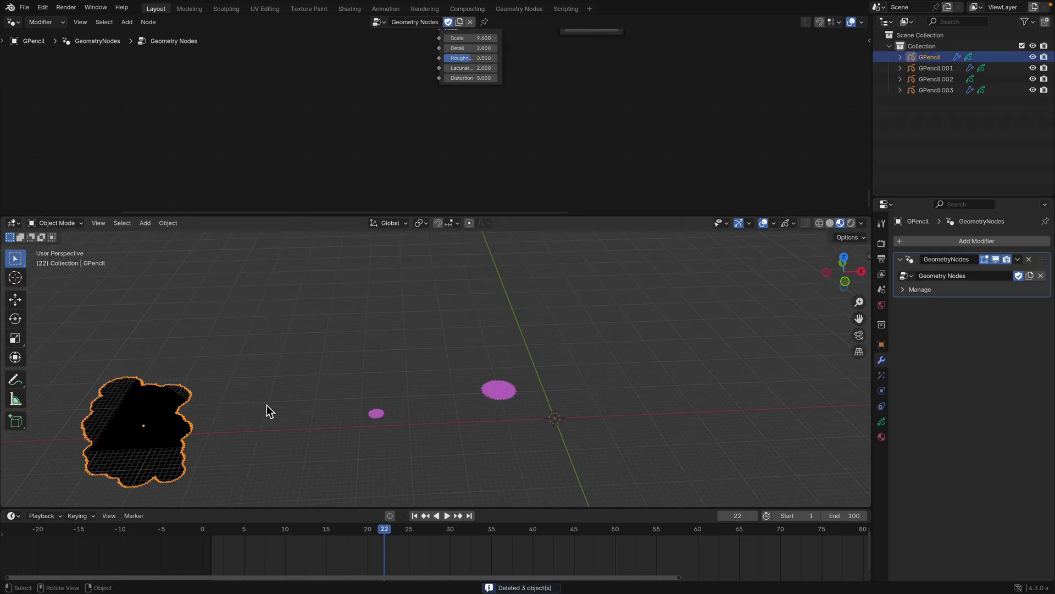
{"action": "middle_click_drag", "start_coordinate": [283, 344], "coordinate": [275, 355]}
{"action": "scroll", "coordinate": [352, 133], "scroll_direction": "down", "scroll_amount": 6}
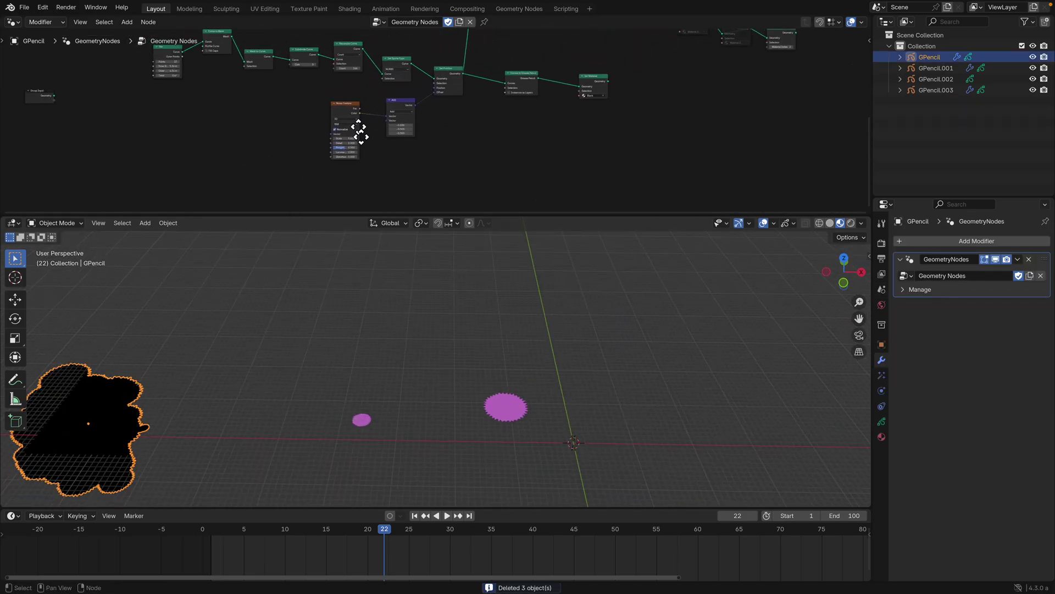
{"action": "middle_click_drag", "start_coordinate": [286, 356], "coordinate": [493, 361]}
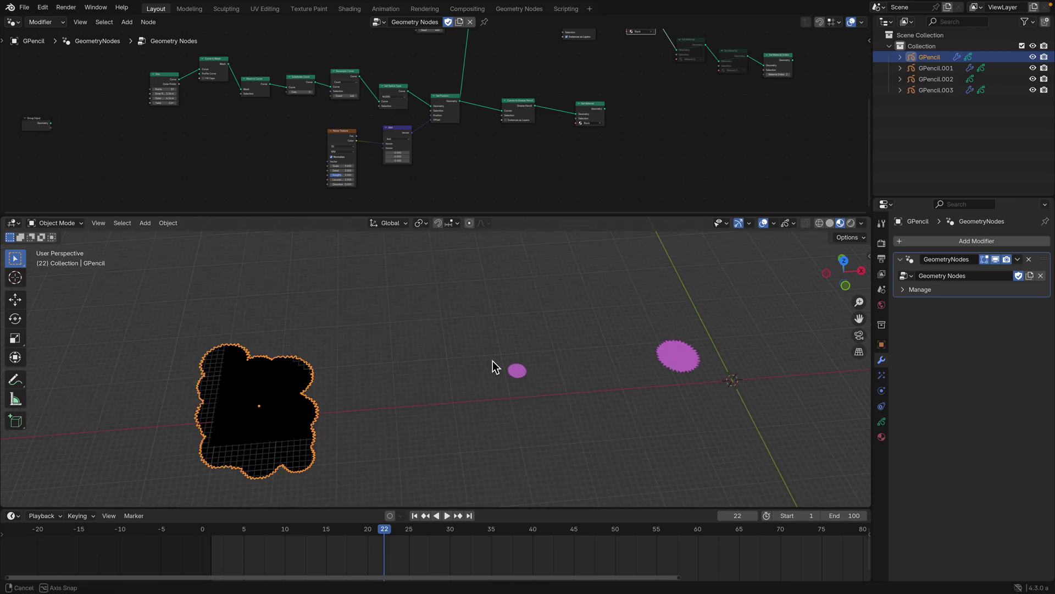
Select the two pink stars, then play and scrub the animation to examine their layers changing by frame, stopping at frame 53.
{"action": "left_click", "coordinate": [520, 377]}
{"action": "scroll", "coordinate": [361, 146], "scroll_direction": "up", "scroll_amount": 1}
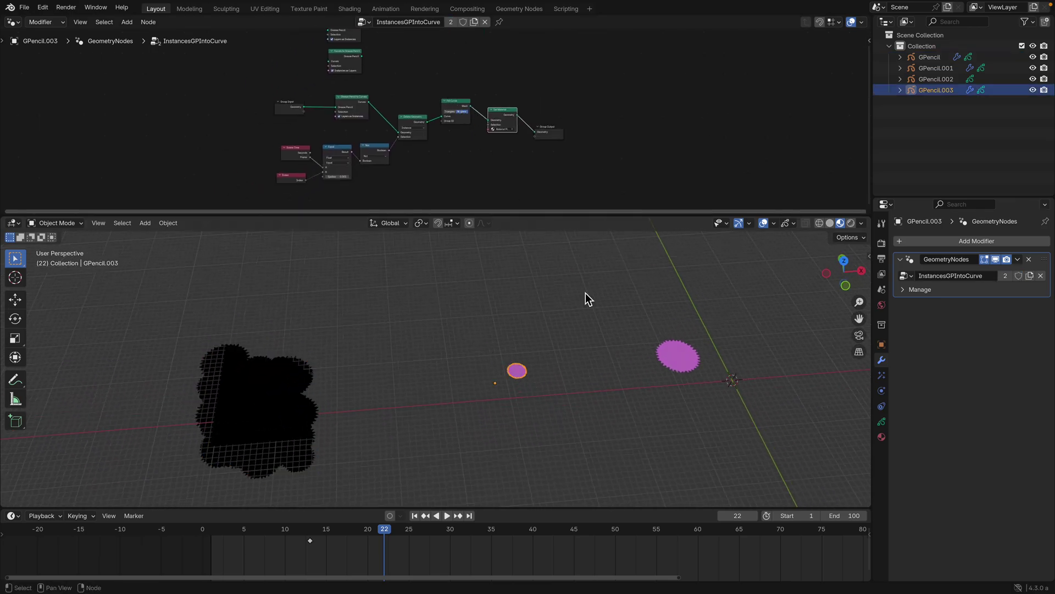
{"action": "left_click", "coordinate": [665, 364]}
{"action": "key", "text": "space"}
{"action": "key", "text": "space"}
{"action": "left_click_drag", "start_coordinate": [326, 526], "coordinate": [258, 525]}
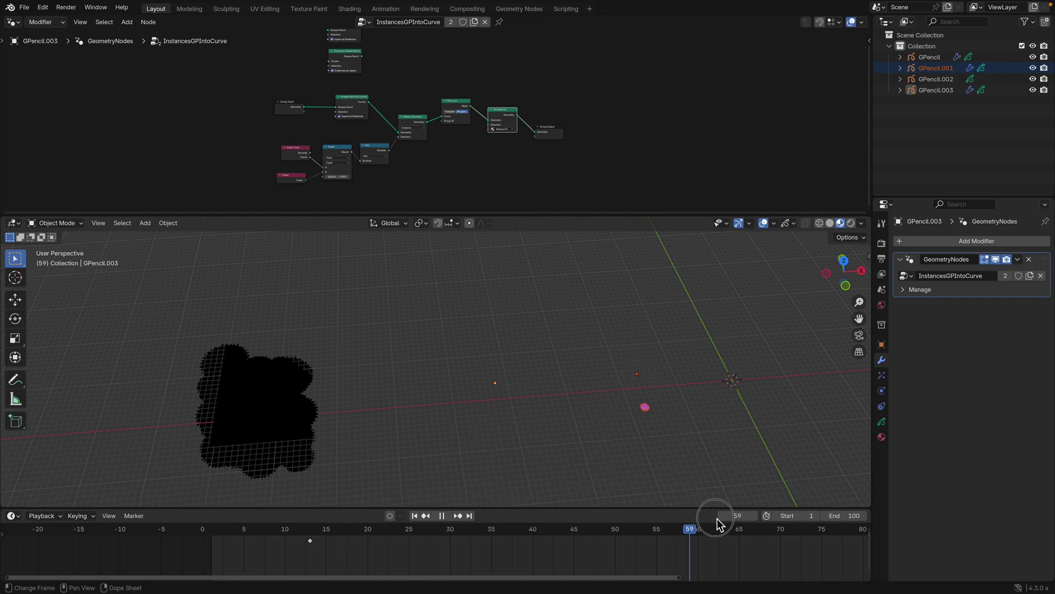
{"action": "key", "text": "space"}
{"action": "scroll", "coordinate": [613, 397], "scroll_direction": "down", "scroll_amount": 1}
{"action": "scroll", "coordinate": [614, 397], "scroll_direction": "down", "scroll_amount": 1}
{"action": "scroll", "coordinate": [486, 553], "scroll_direction": "down", "scroll_amount": 5}
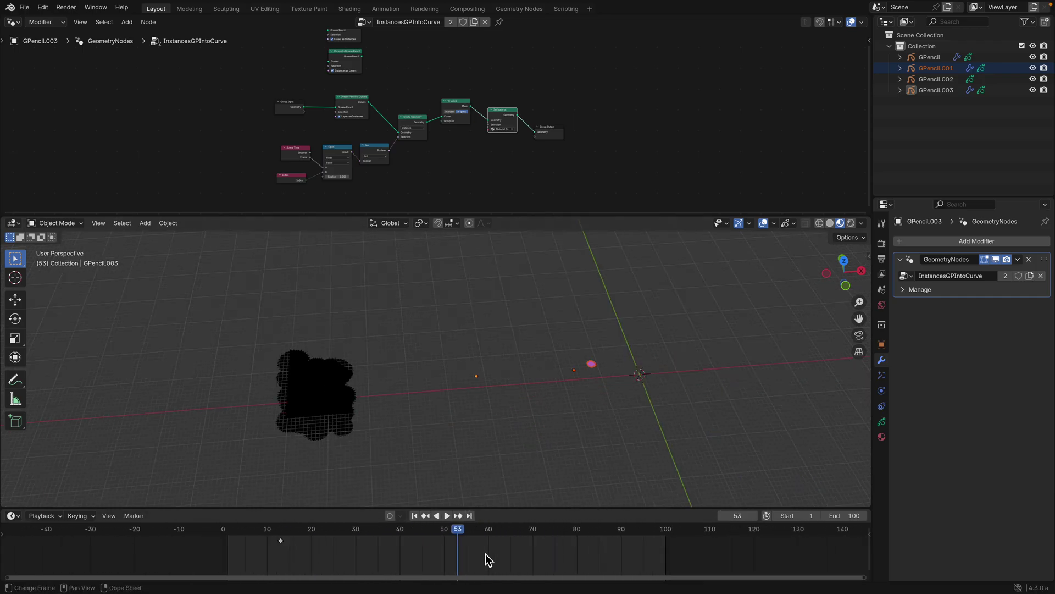
{"action": "scroll", "coordinate": [483, 552], "scroll_direction": "up", "scroll_amount": 1}
{"action": "scroll", "coordinate": [402, 421], "scroll_direction": "up", "scroll_amount": 1}
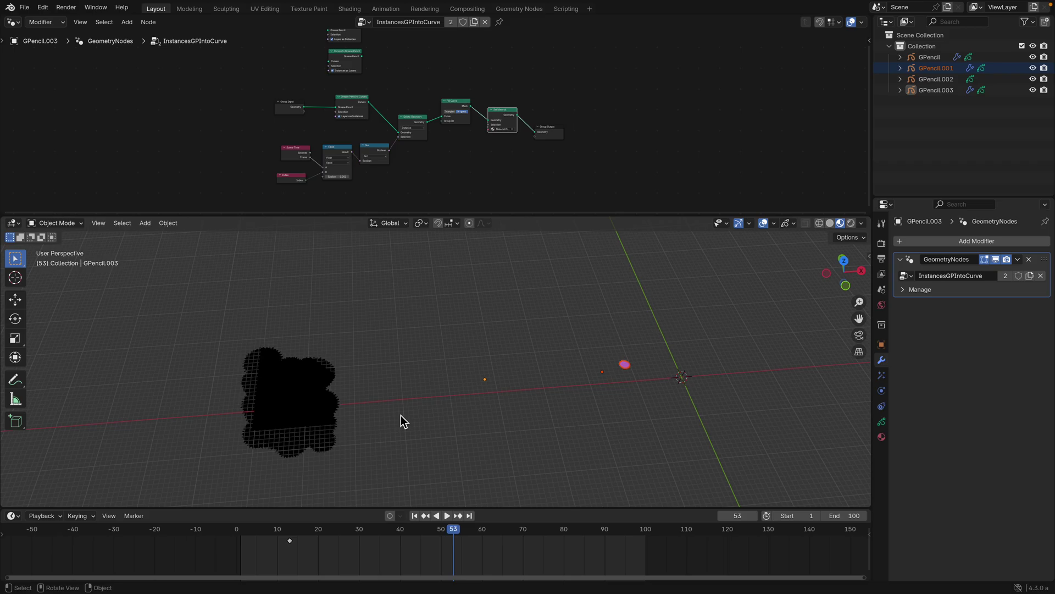
Select the black GPencil star and set the Star node's point count to 7.
{"action": "left_click", "coordinate": [374, 424]}
{"action": "middle_click_drag", "start_coordinate": [375, 424], "coordinate": [295, 383]}
{"action": "left_click", "coordinate": [291, 381]}
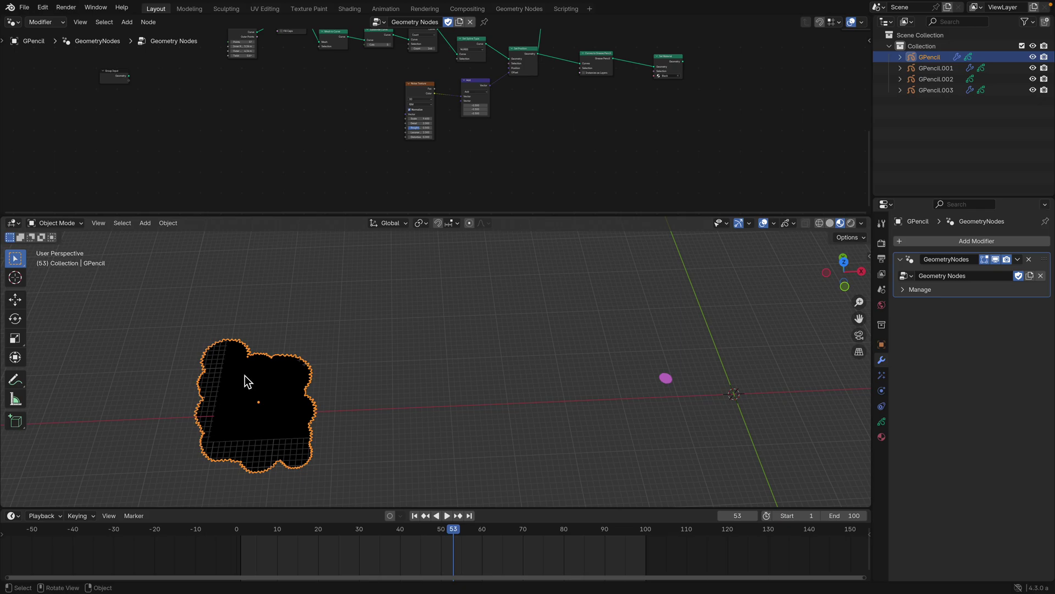
{"action": "mouse_move", "coordinate": [319, 368]}
{"action": "middle_mouse_down"}
{"action": "mouse_move", "coordinate": [332, 391]}
{"action": "mouse_move", "coordinate": [345, 358]}
{"action": "mouse_move", "coordinate": [236, 361]}
{"action": "middle_mouse_up"}
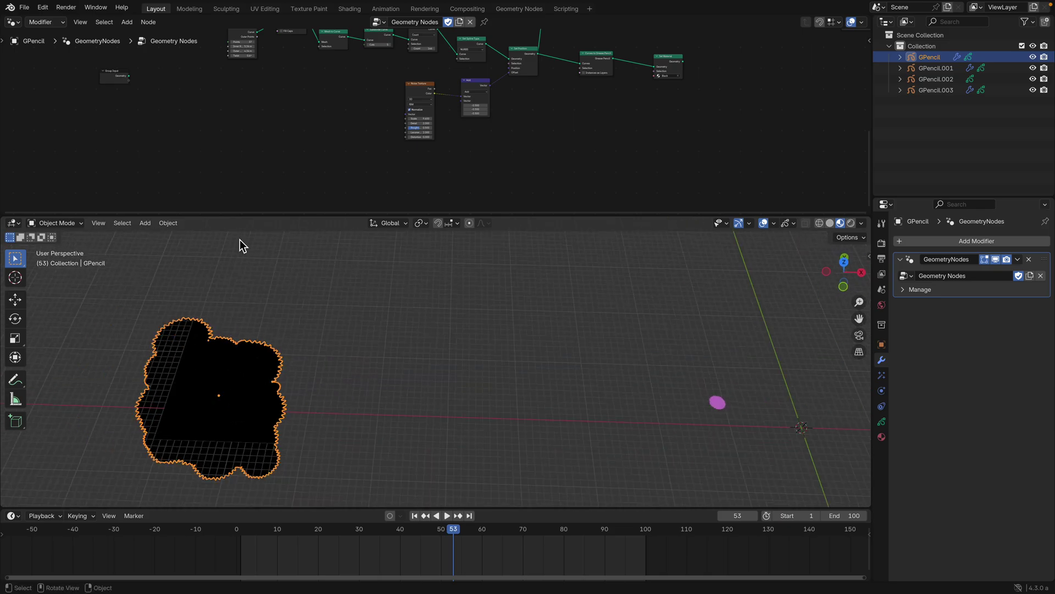
{"action": "scroll", "coordinate": [296, 135], "scroll_direction": "up", "scroll_amount": 5}
{"action": "left_click", "coordinate": [258, 116]}
{"action": "left_click", "coordinate": [229, 102]}
{"action": "left_click", "coordinate": [228, 102]}
{"action": "left_click", "coordinate": [228, 103]}
{"action": "left_click", "coordinate": [229, 102]}
From the top view, set the Star node's inner radius to about 8.96 m, adjust its outer radius, and save the file.
{"action": "middle_click_drag", "start_coordinate": [308, 347], "coordinate": [352, 410]}
{"action": "left_click", "coordinate": [843, 279]}
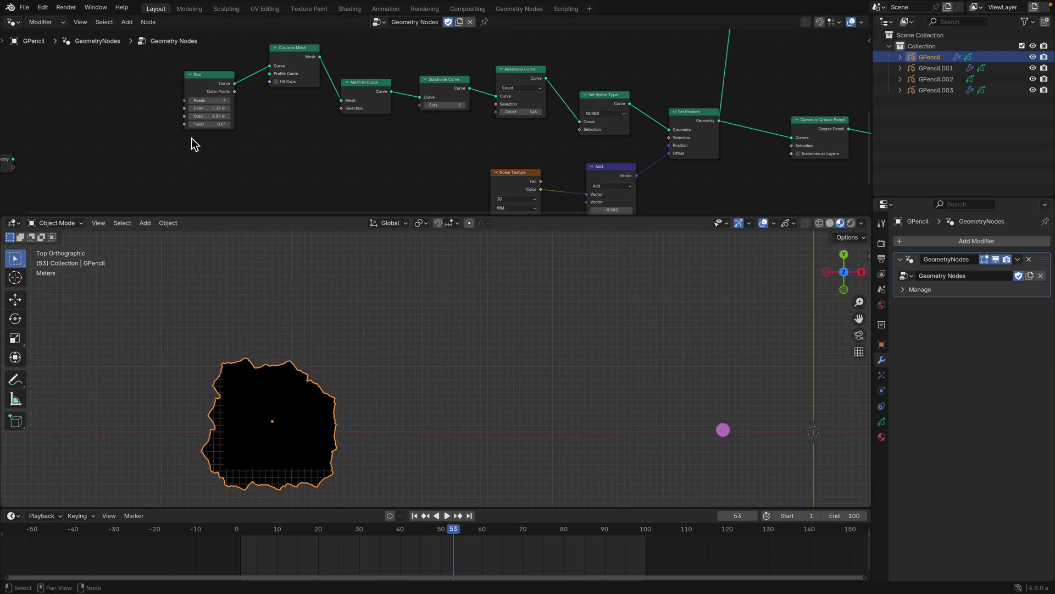
{"action": "mouse_move", "coordinate": [208, 108]}
{"action": "left_mouse_down"}
{"action": "mouse_move", "coordinate": [241, 109]}
{"action": "mouse_move", "coordinate": [187, 116]}
{"action": "mouse_move", "coordinate": [214, 116]}
{"action": "left_mouse_up"}
{"action": "key", "text": "ctrl+s"}
Deselect the black star and scrub the timeline to frame 44 to examine the animated pink star.
{"action": "left_click", "coordinate": [416, 371]}
{"action": "scroll", "coordinate": [417, 370], "scroll_direction": "down", "scroll_amount": 1}
{"action": "scroll", "coordinate": [418, 370], "scroll_direction": "up", "scroll_amount": 1}
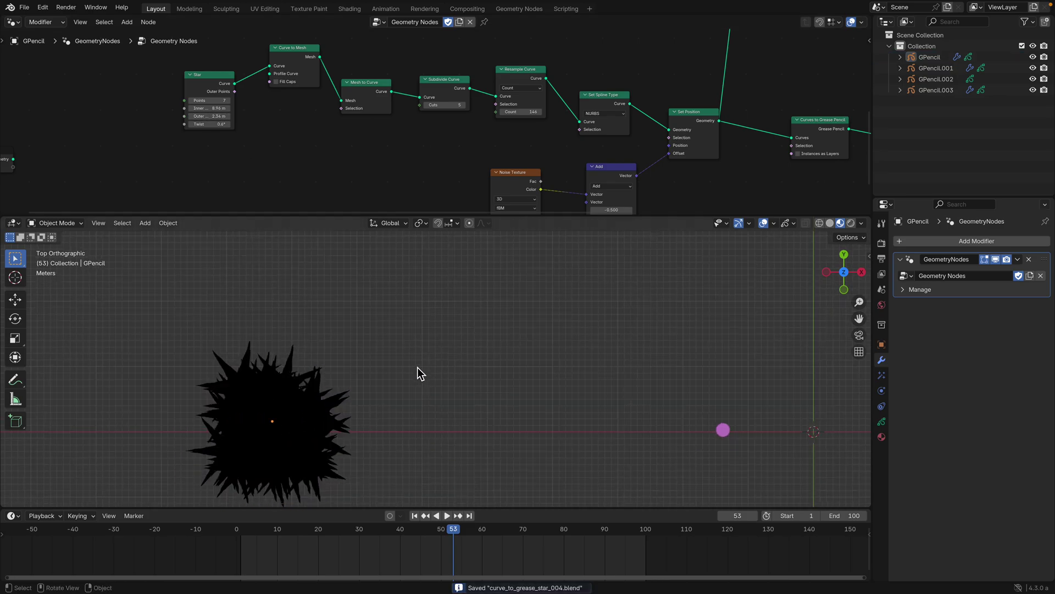
{"action": "left_click_drag", "start_coordinate": [333, 532], "coordinate": [419, 527]}
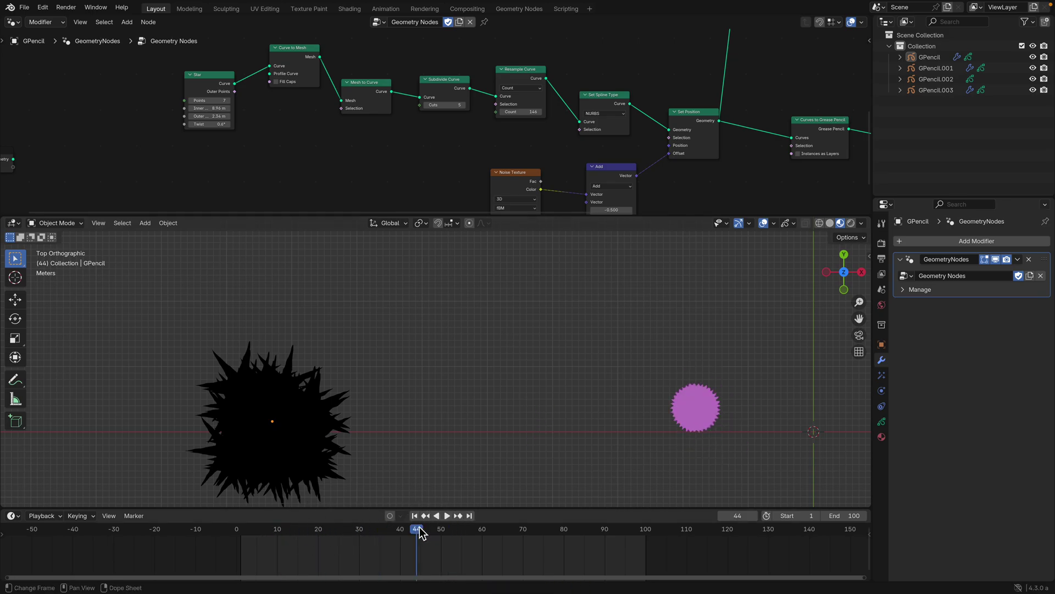